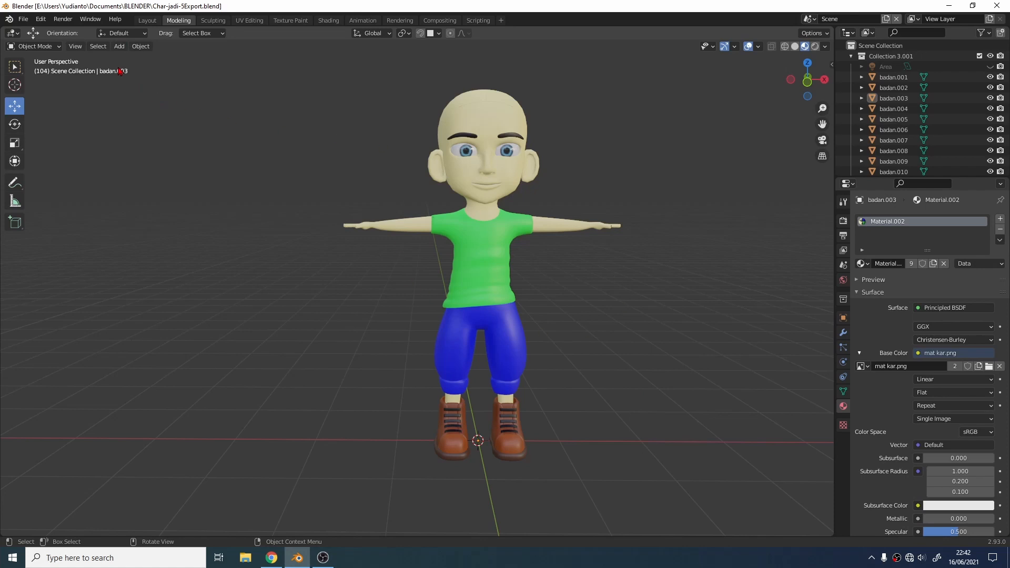
{"action": "key", "text": "ctrl+z"}
{"action": "left_click", "coordinate": [140, 46]}
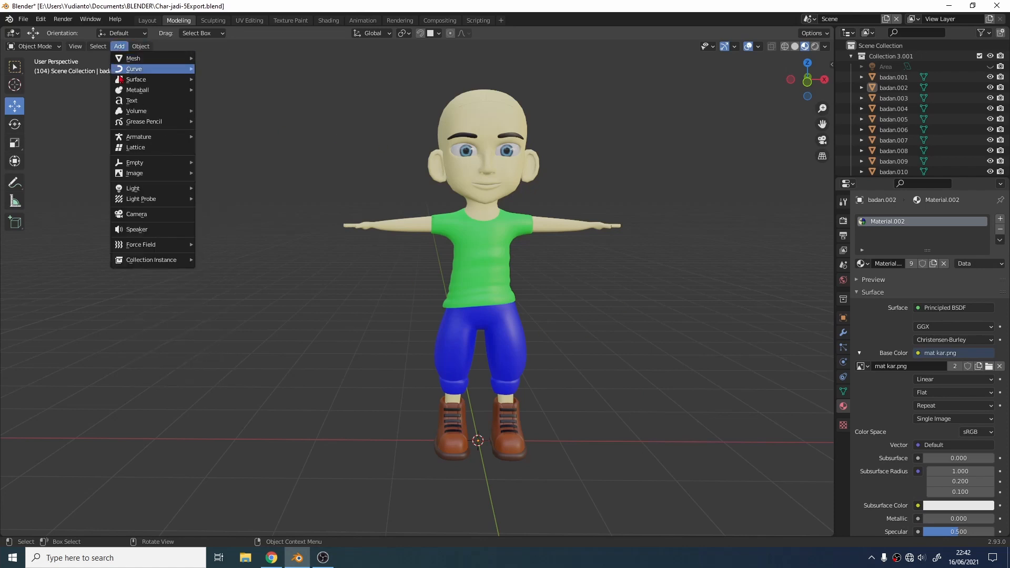
{"action": "mouse_move", "coordinate": [145, 140]}
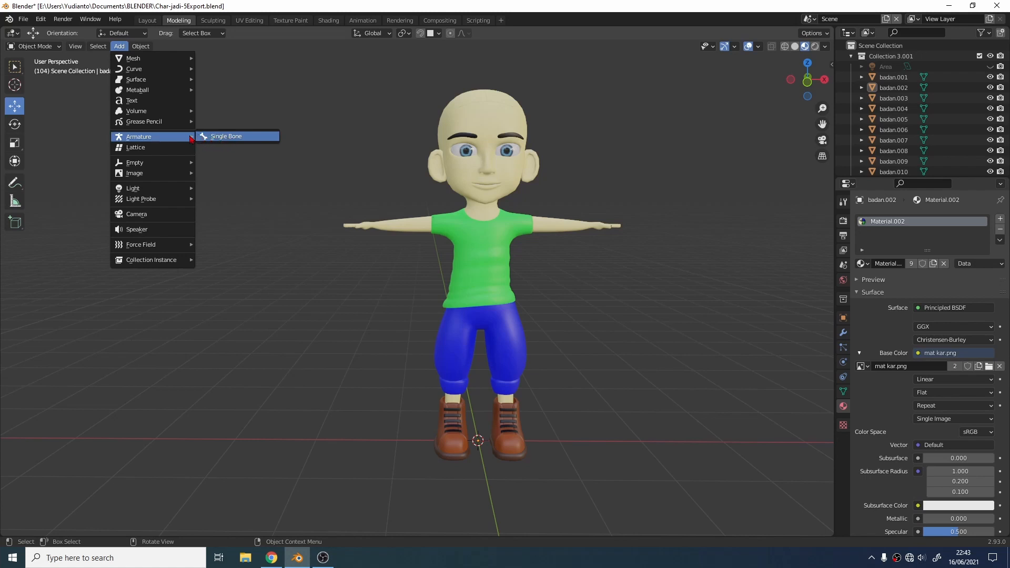
{"action": "left_click", "coordinate": [238, 139]}
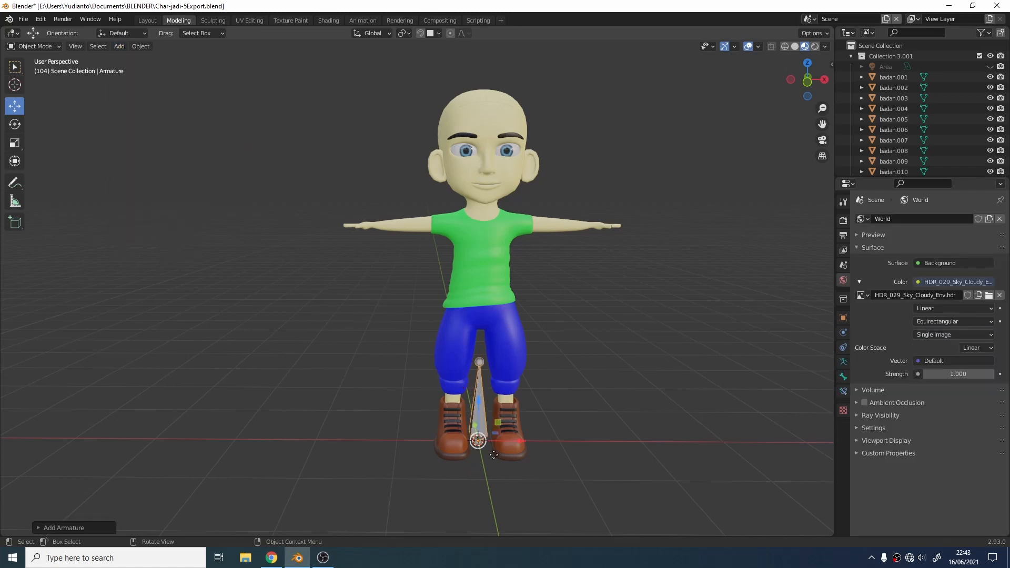
{"action": "key", "text": "ctrl+z"}
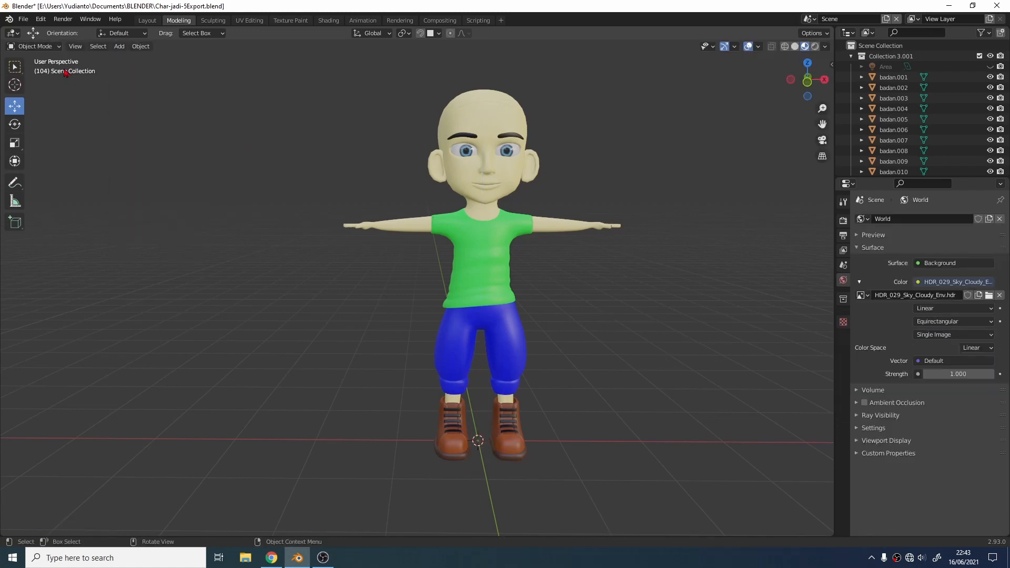
Search the add-on preferences for "rig" and enable the Rigging: Rigify add-on.
{"action": "left_click", "coordinate": [40, 19]}
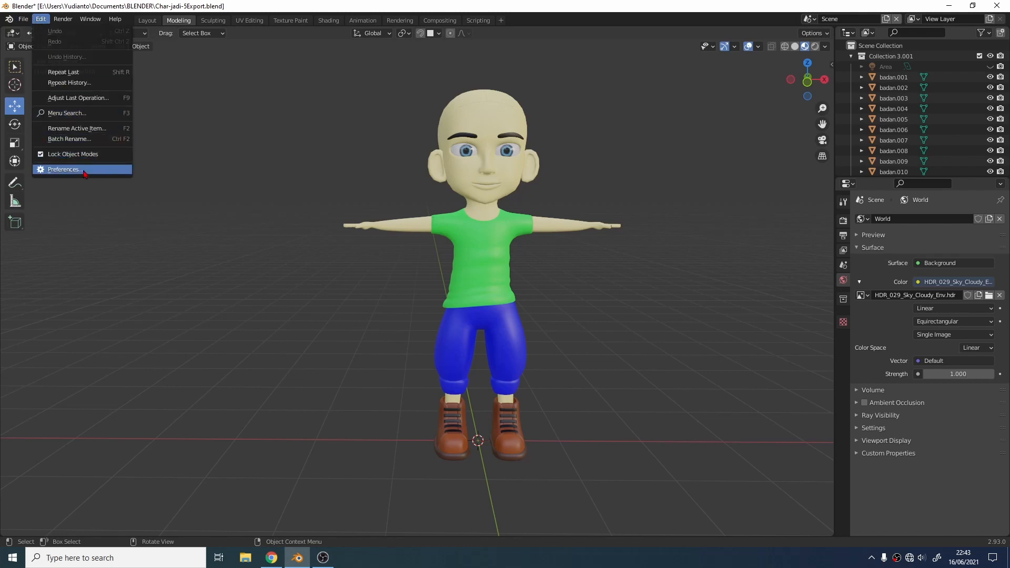
{"action": "left_click", "coordinate": [65, 169]}
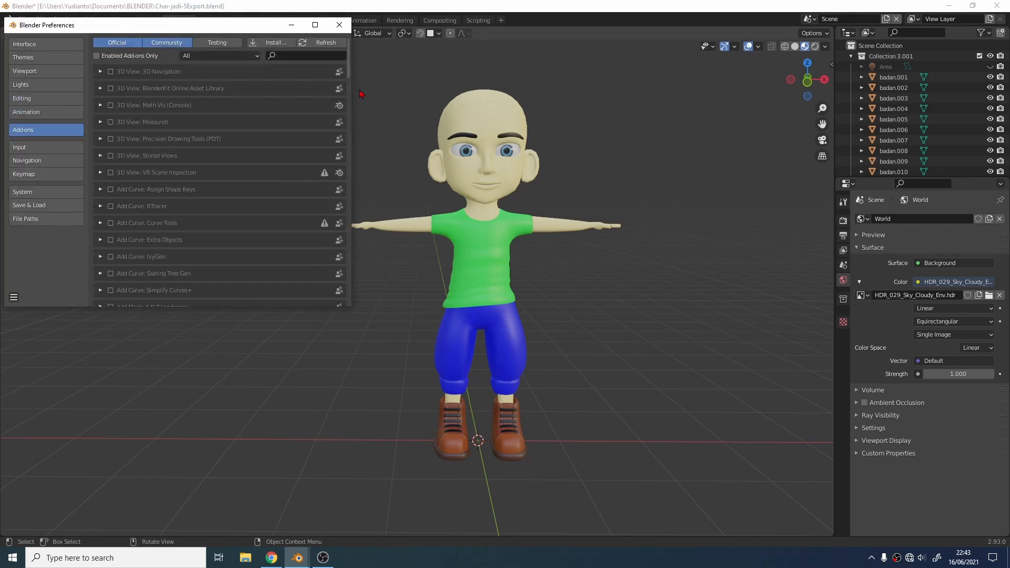
{"action": "left_click", "coordinate": [289, 55]}
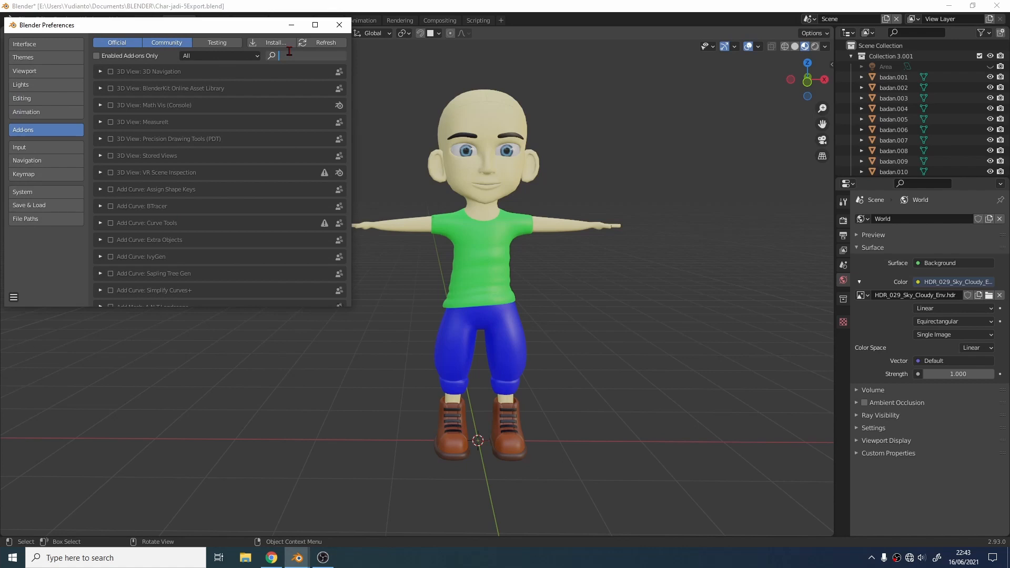
{"action": "type", "text": "rig"}
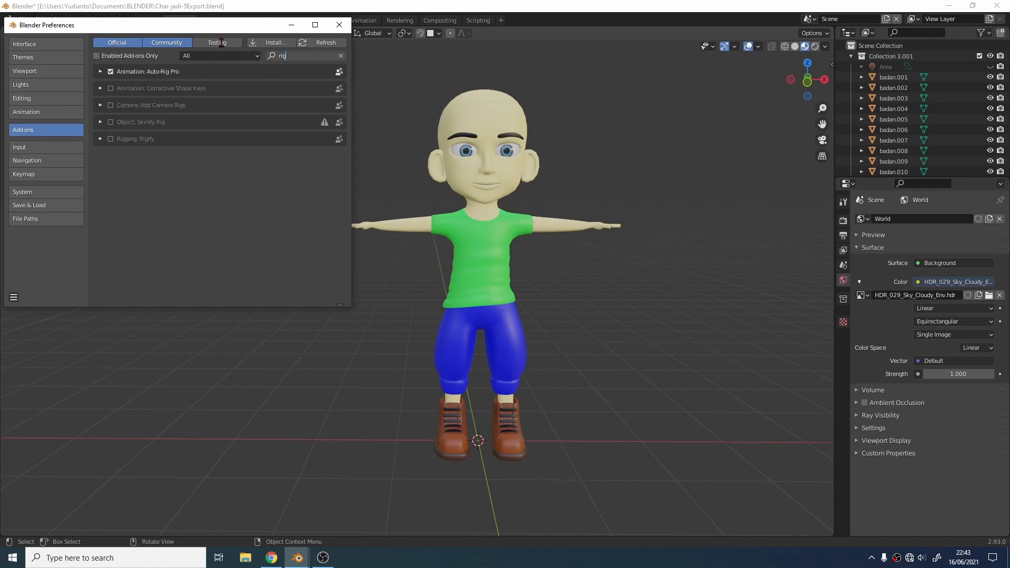
{"action": "left_click", "coordinate": [111, 143]}
{"action": "left_click", "coordinate": [110, 140]}
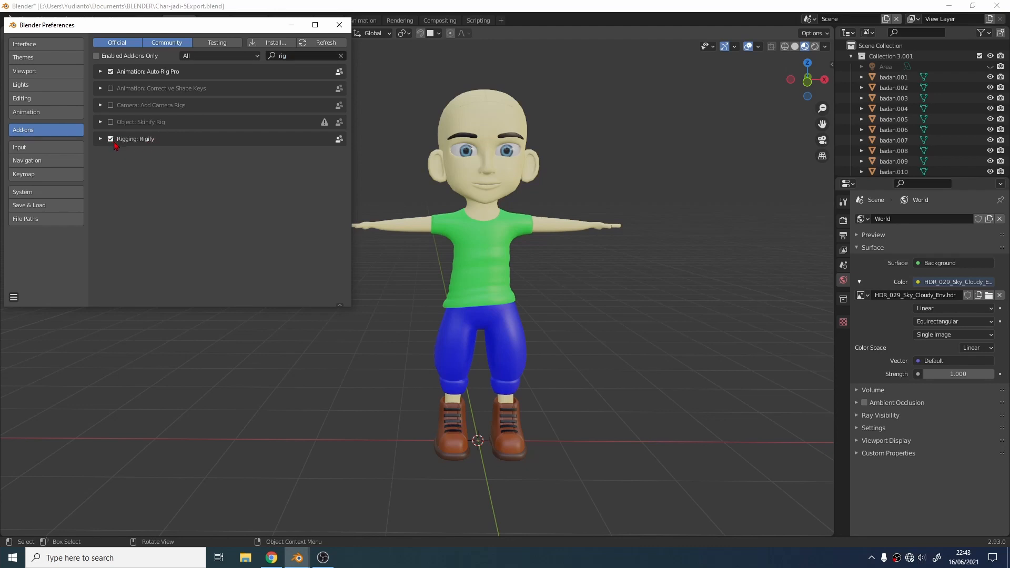
{"action": "left_click", "coordinate": [14, 297]}
{"action": "left_click", "coordinate": [47, 270]}
{"action": "left_click", "coordinate": [341, 26]}
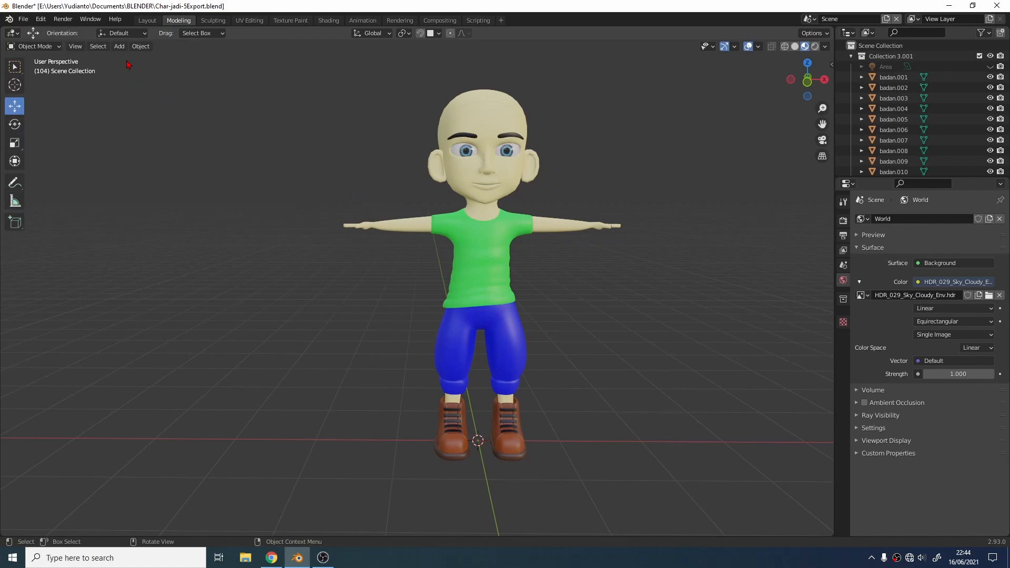
{"action": "left_click", "coordinate": [120, 46]}
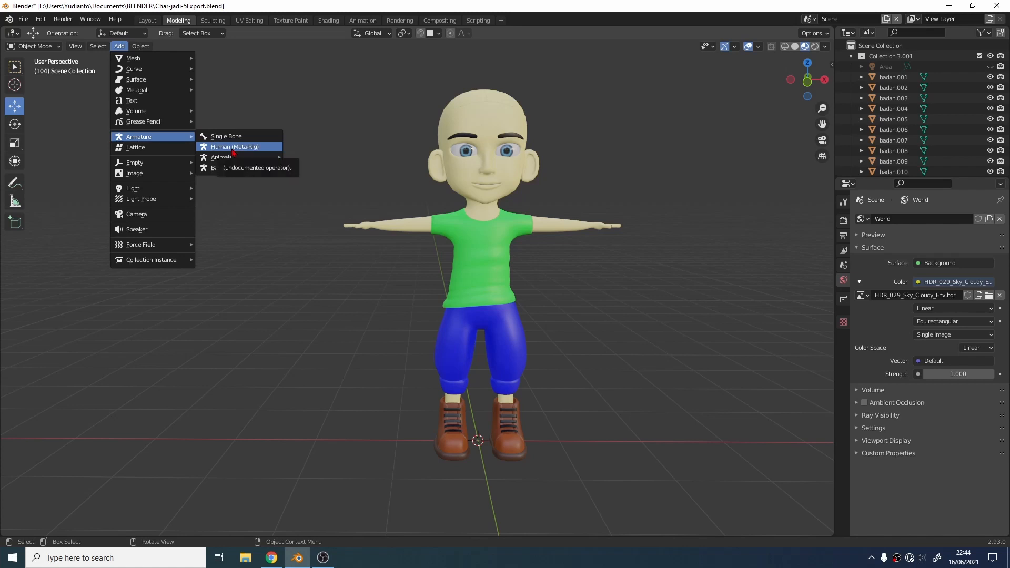
{"action": "mouse_move", "coordinate": [232, 161]}
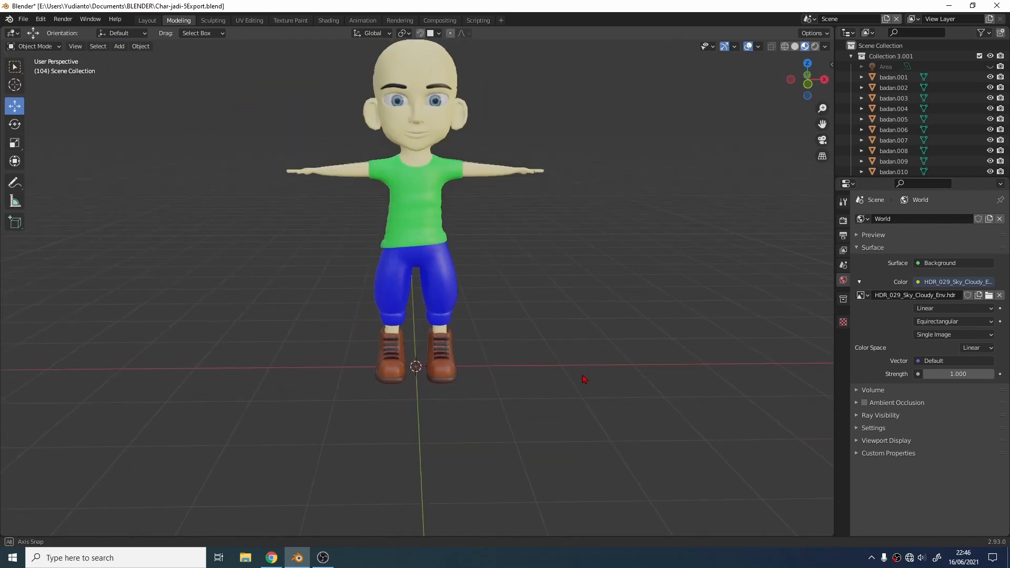
{"action": "middle_click_drag", "start_coordinate": [426, 80], "coordinate": [443, 126], "text": "shift"}
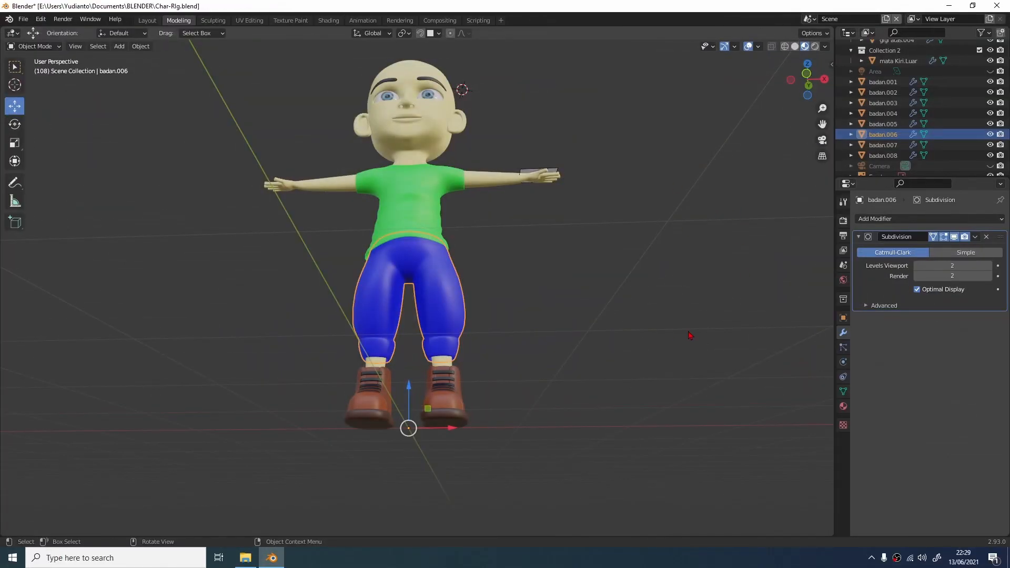
{"action": "middle_click_drag", "start_coordinate": [613, 309], "coordinate": [550, 378]}
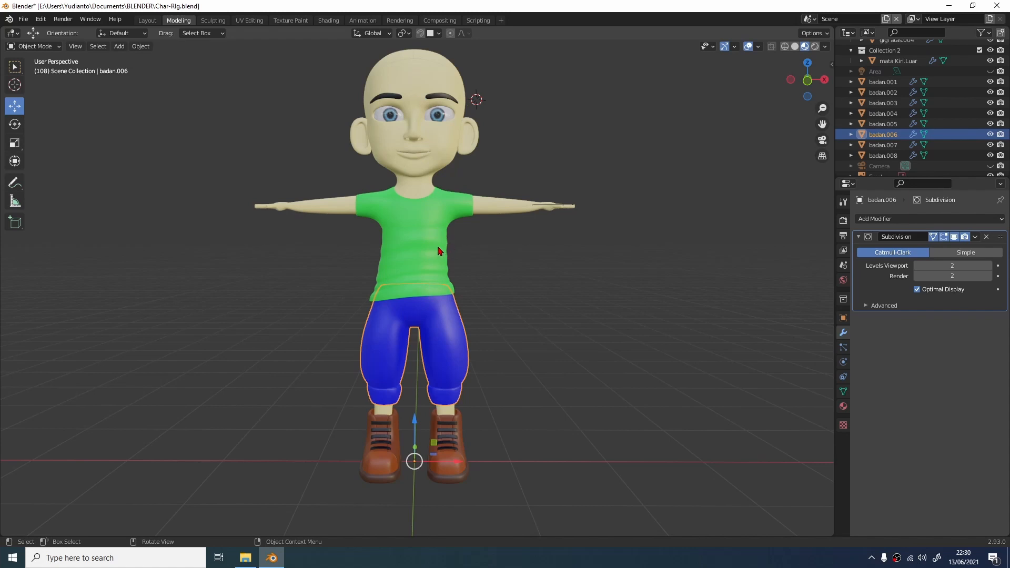
{"action": "mouse_move", "coordinate": [445, 254]}
{"action": "middle_mouse_down"}
{"action": "mouse_move", "coordinate": [421, 210]}
{"action": "mouse_move", "coordinate": [441, 252]}
{"action": "middle_mouse_up"}
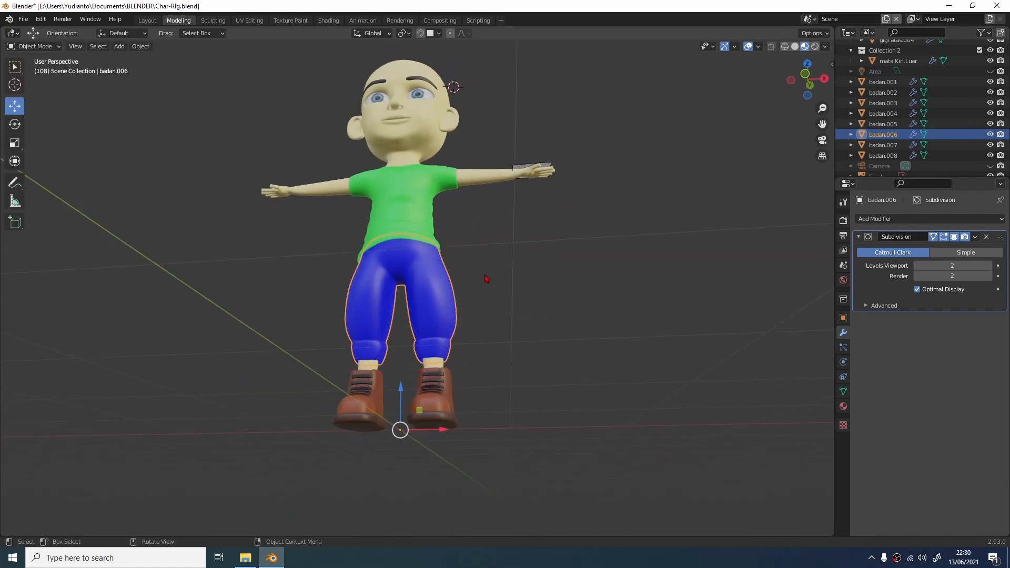
In Edit Mode, select the centre crotch vertex of the blue pants mesh and snap the 3D cursor to it.
{"action": "key", "text": "Tab"}
{"action": "mouse_move", "coordinate": [484, 271]}
{"action": "middle_mouse_down"}
{"action": "mouse_move", "coordinate": [496, 238]}
{"action": "mouse_move", "coordinate": [470, 286]}
{"action": "middle_mouse_up"}
{"action": "scroll", "coordinate": [492, 246], "scroll_direction": "up", "scroll_amount": 5}
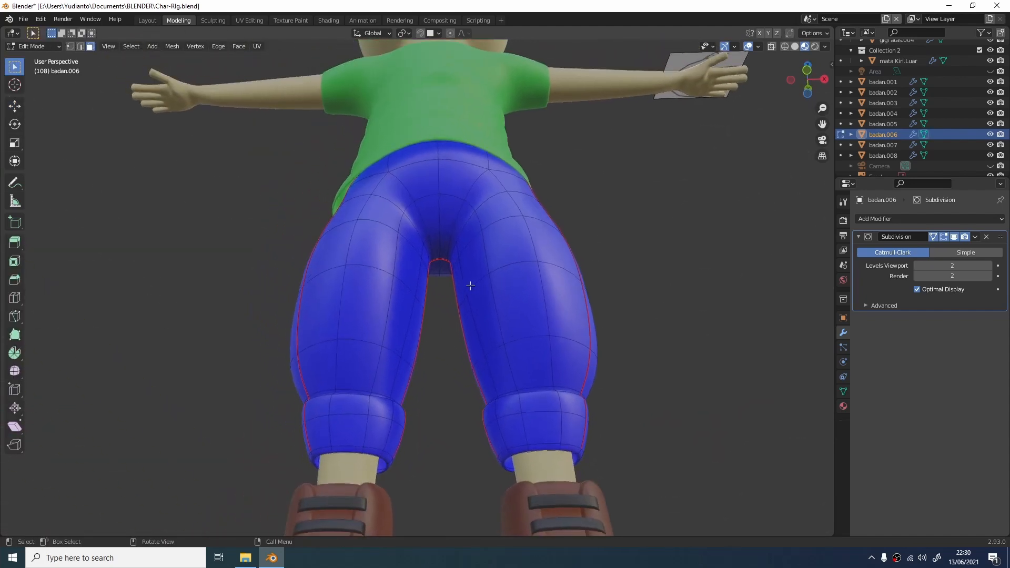
{"action": "key", "text": "1"}
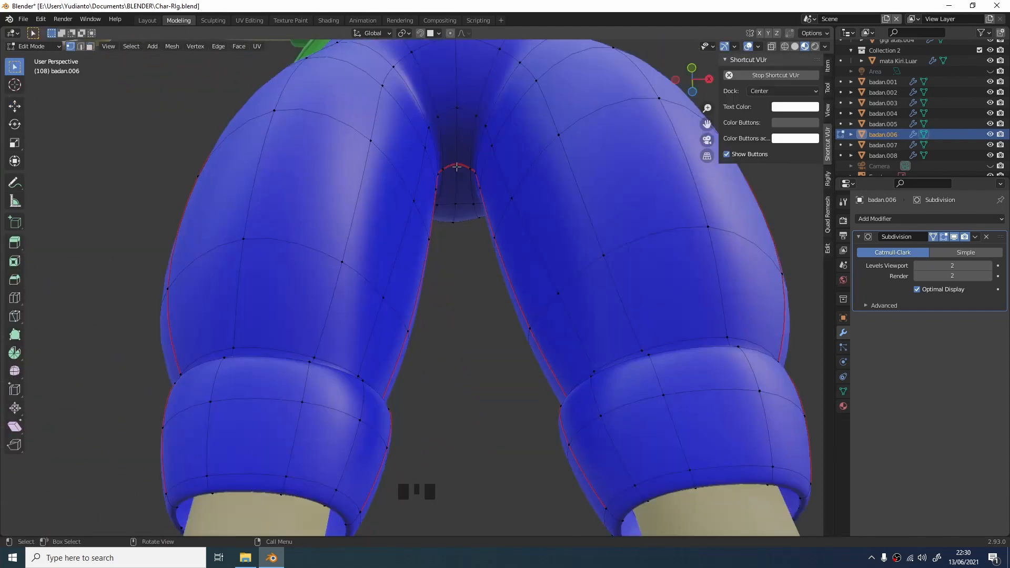
{"action": "left_click", "coordinate": [457, 165]}
{"action": "middle_click_drag", "start_coordinate": [468, 246], "coordinate": [447, 244]}
{"action": "scroll", "coordinate": [452, 263], "scroll_direction": "down", "scroll_amount": 6}
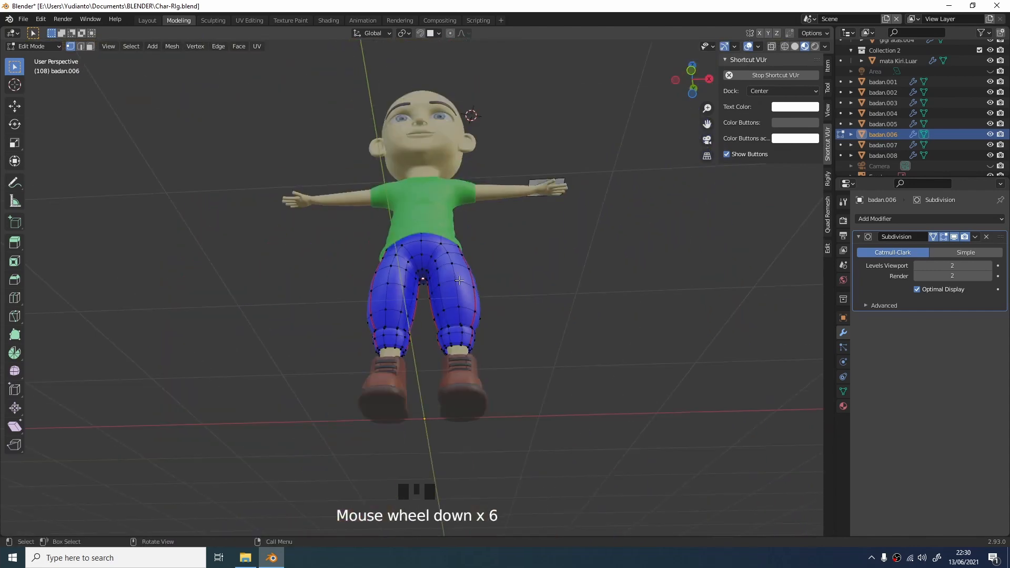
{"action": "middle_click_drag", "start_coordinate": [459, 280], "coordinate": [465, 303]}
{"action": "scroll", "coordinate": [307, 254], "scroll_direction": "up", "scroll_amount": 2}
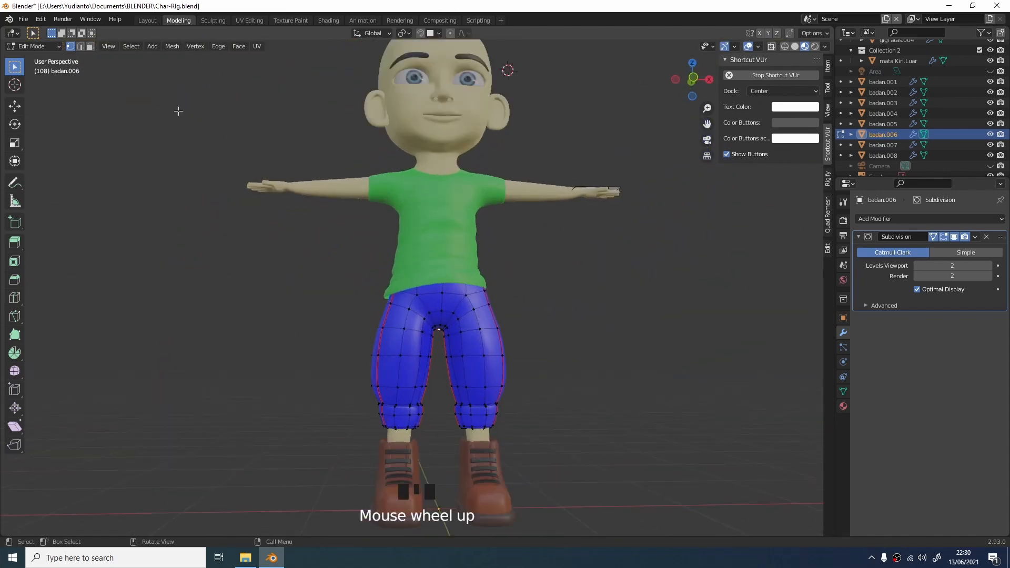
{"action": "left_click", "coordinate": [152, 47]}
{"action": "mouse_move", "coordinate": [169, 46]}
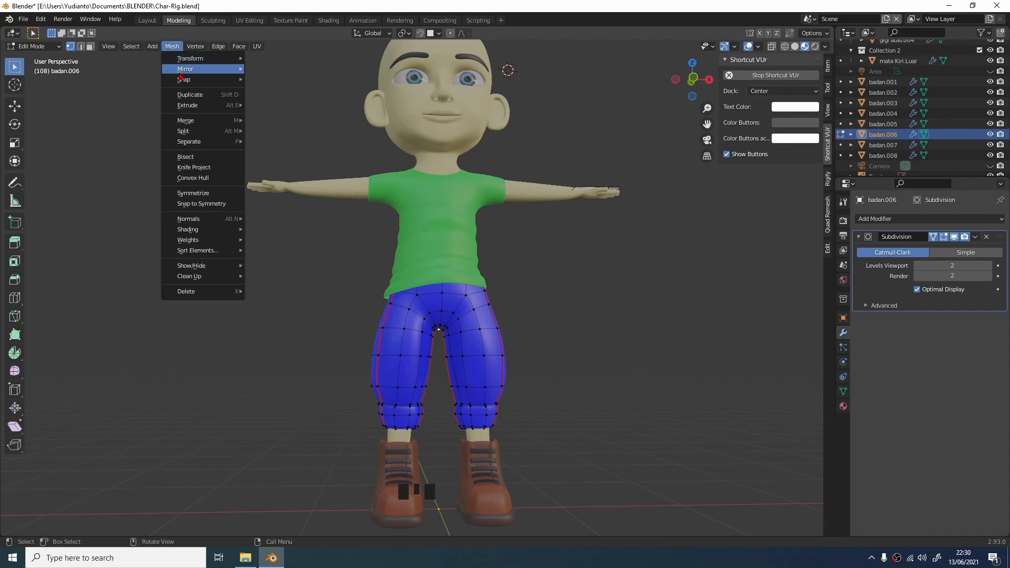
{"action": "mouse_move", "coordinate": [183, 82]}
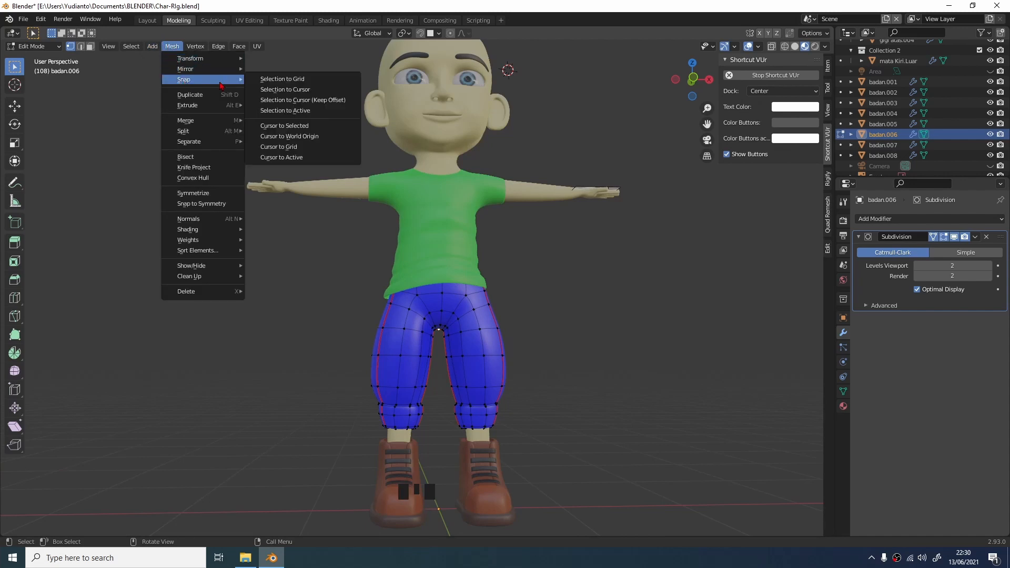
{"action": "left_click", "coordinate": [285, 128]}
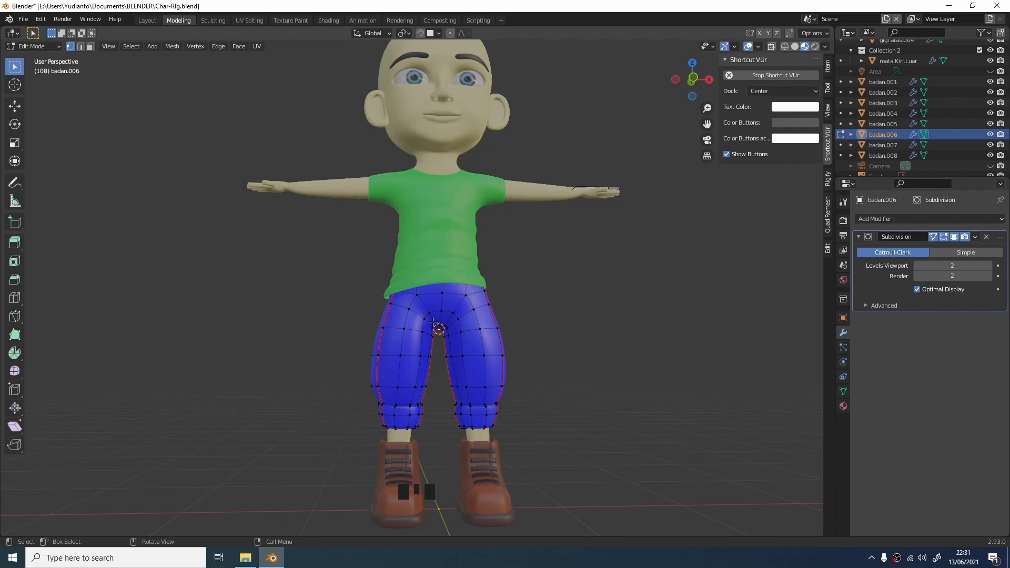
Return to Object Mode and add a Human (Meta-Rig) armature at the 3D cursor.
{"action": "scroll", "coordinate": [546, 318], "scroll_direction": "up", "scroll_amount": 1}
{"action": "scroll", "coordinate": [557, 337], "scroll_direction": "down", "scroll_amount": 3}
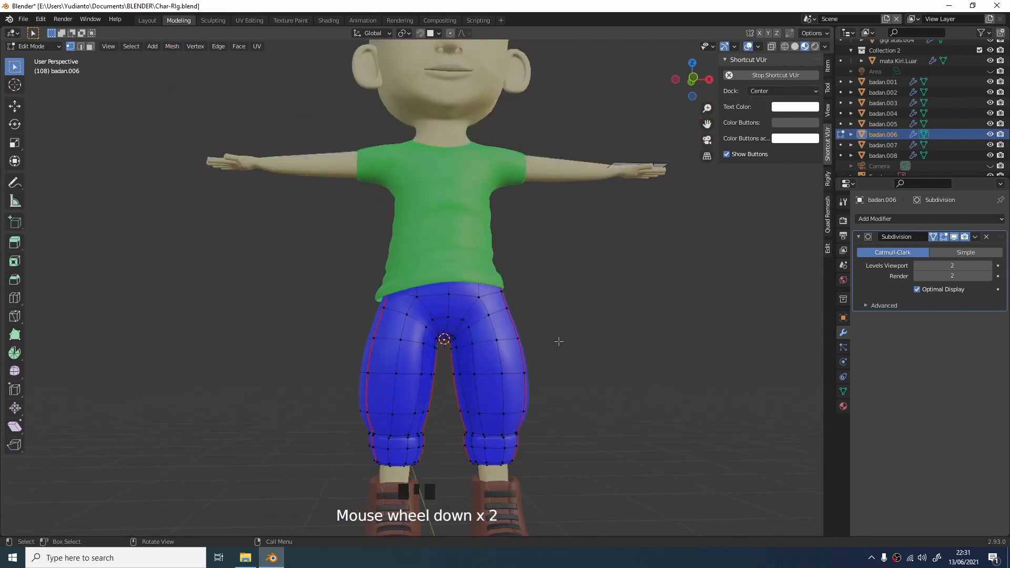
{"action": "scroll", "coordinate": [532, 358], "scroll_direction": "down", "scroll_amount": 1}
{"action": "key", "text": "Tab"}
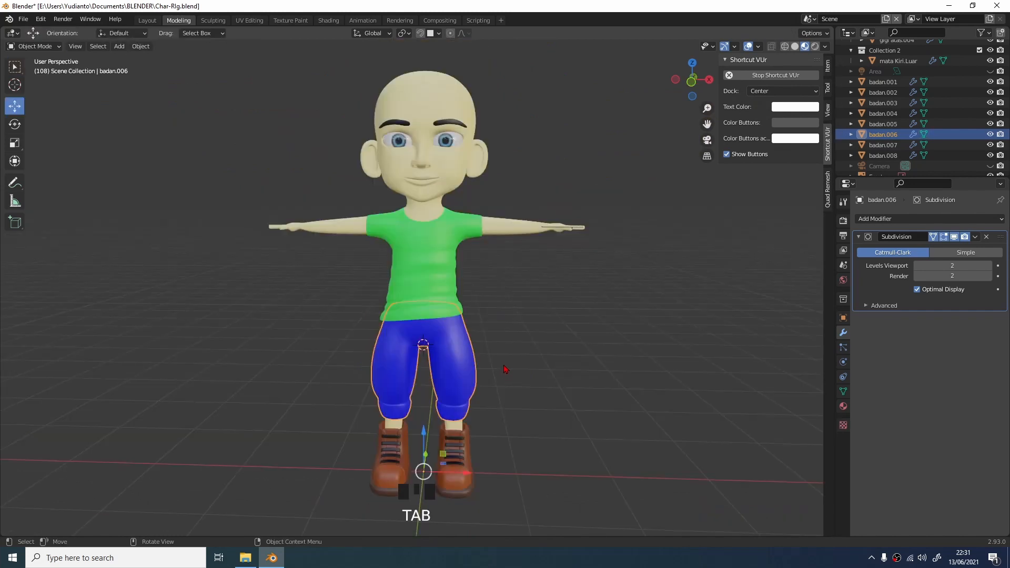
{"action": "middle_click_drag", "start_coordinate": [504, 369], "coordinate": [482, 342], "text": "shift"}
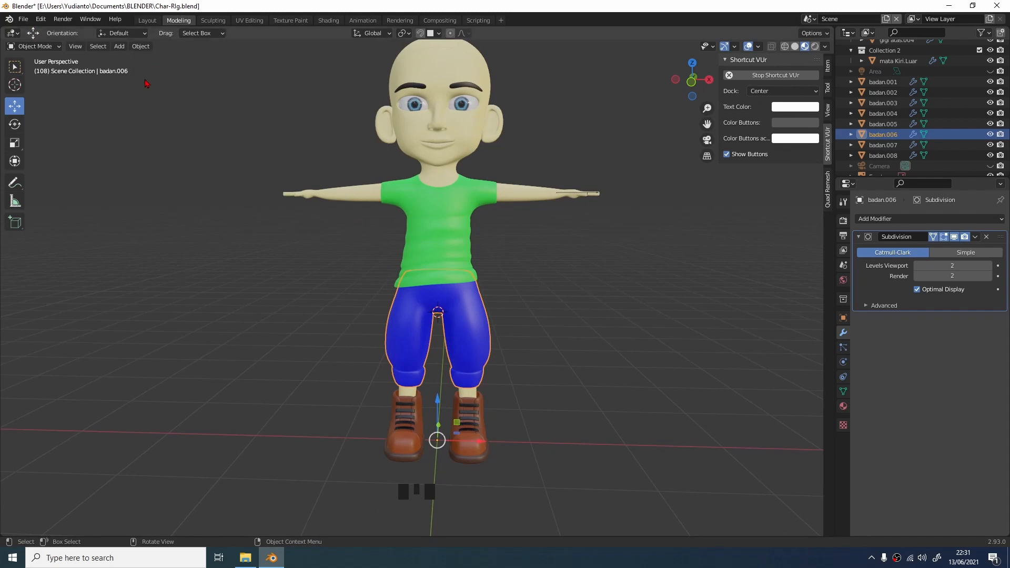
{"action": "left_click", "coordinate": [142, 48]}
{"action": "key", "text": "shift+a"}
{"action": "mouse_move", "coordinate": [236, 231]}
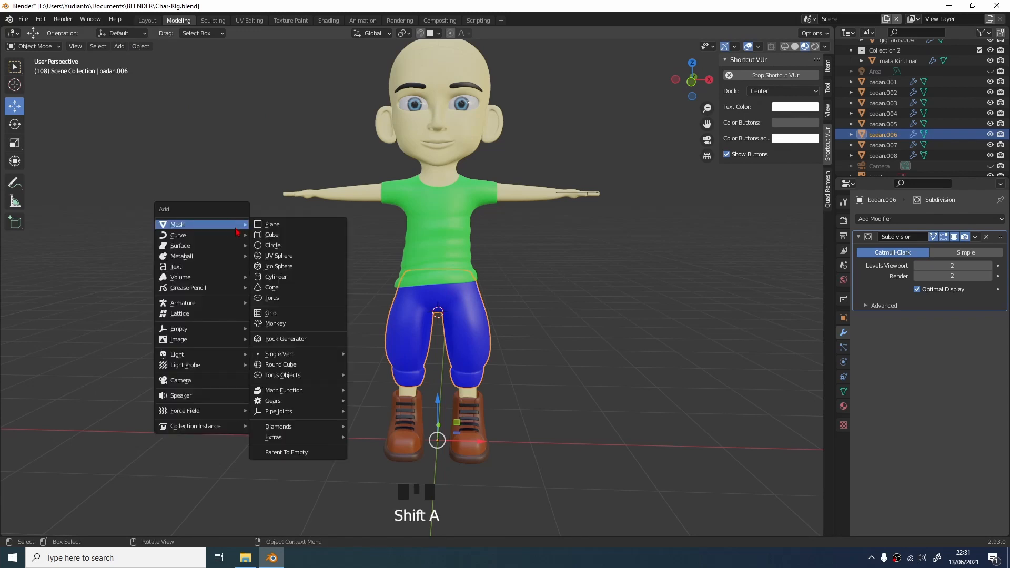
{"action": "mouse_move", "coordinate": [224, 345]}
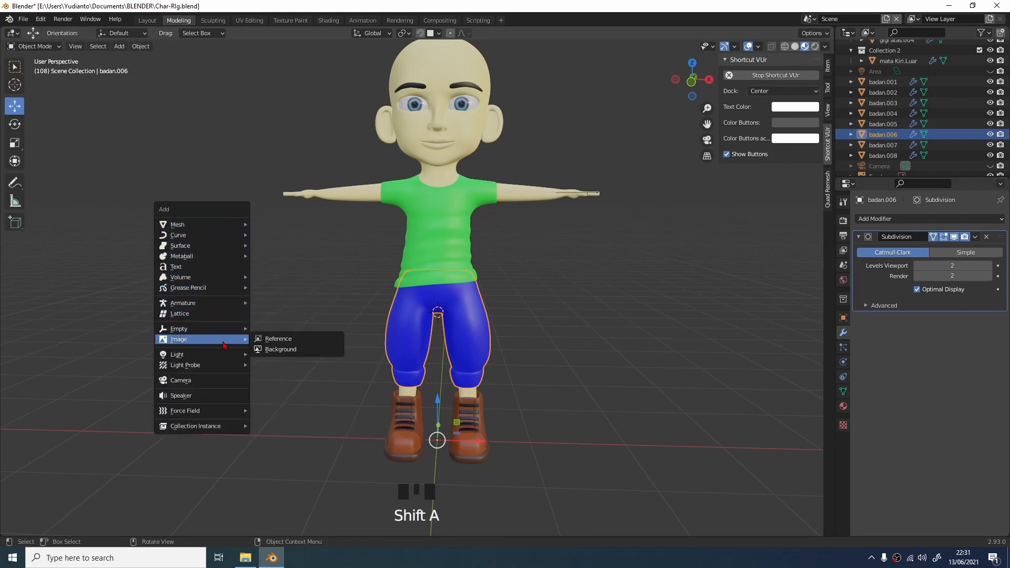
{"action": "mouse_move", "coordinate": [215, 304]}
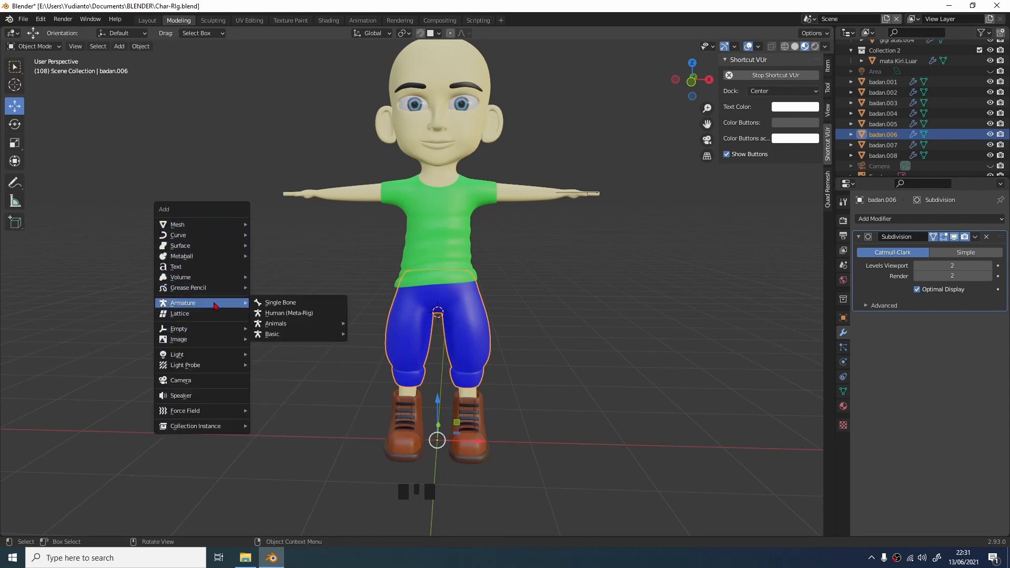
{"action": "left_click", "coordinate": [285, 315]}
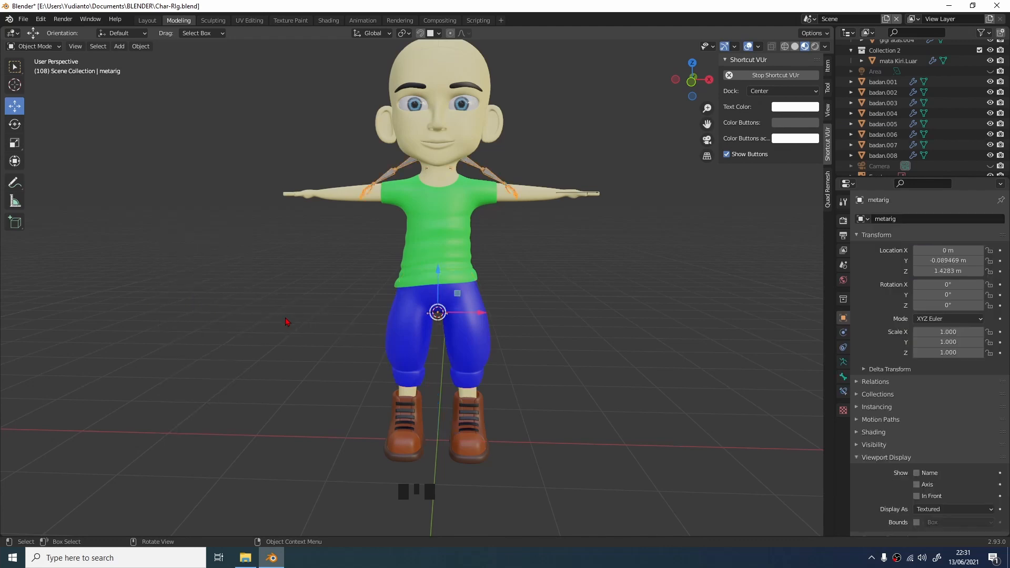
{"action": "mouse_move", "coordinate": [450, 184]}
{"action": "middle_mouse_down"}
{"action": "mouse_move", "coordinate": [438, 185]}
{"action": "mouse_move", "coordinate": [447, 184]}
{"action": "middle_mouse_up"}
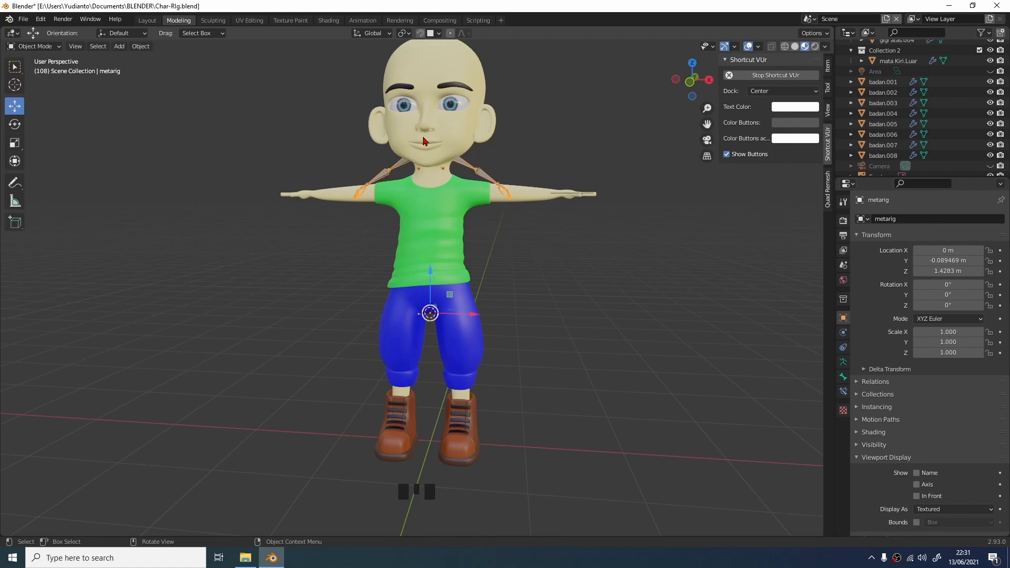
Turn on In Front in the metarig's viewport display so its bones draw over the character.
{"action": "left_click", "coordinate": [844, 363]}
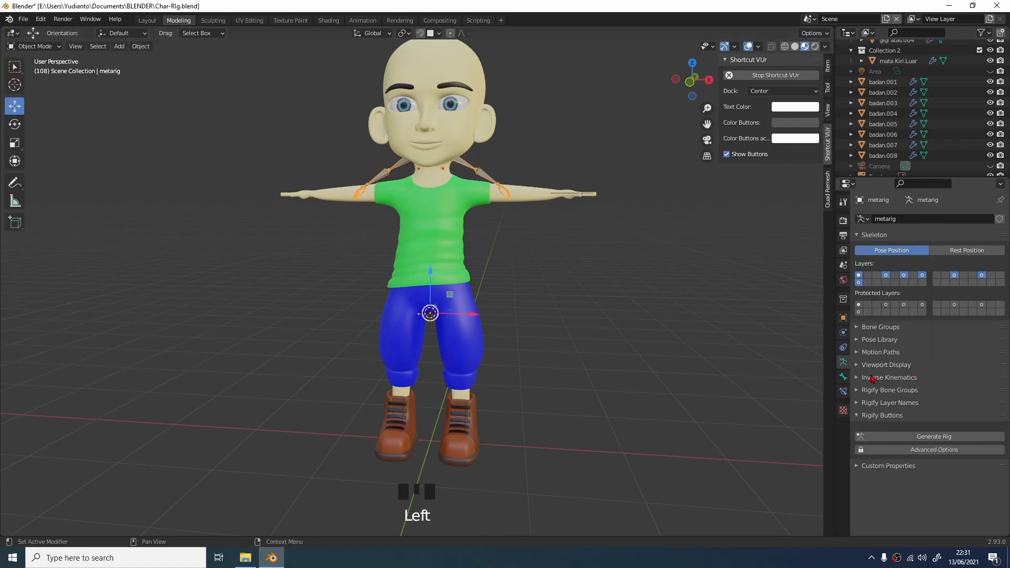
{"action": "left_click", "coordinate": [857, 365]}
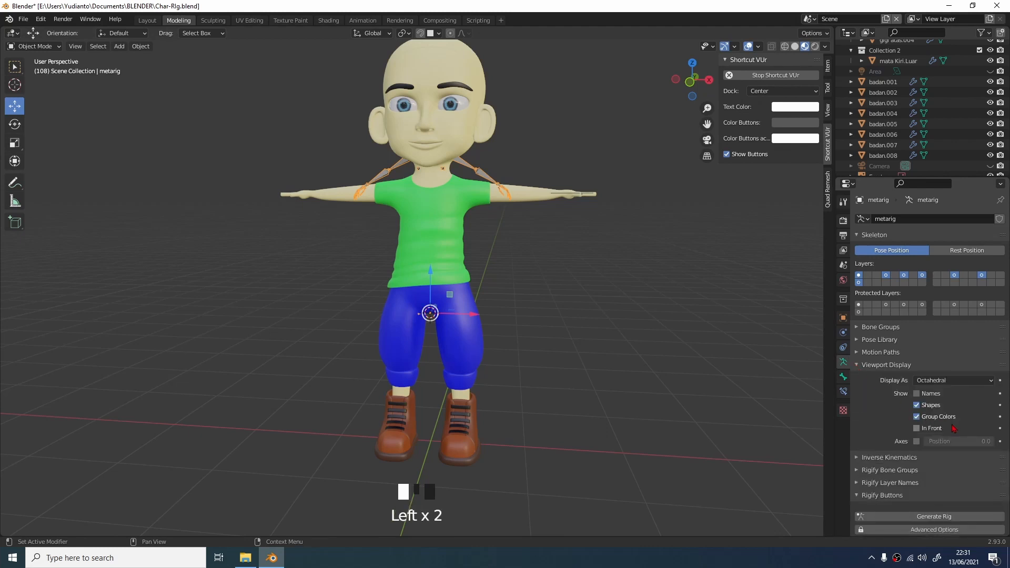
{"action": "left_click", "coordinate": [936, 429]}
{"action": "scroll", "coordinate": [535, 275], "scroll_direction": "up", "scroll_amount": 1}
{"action": "middle_click_drag", "start_coordinate": [522, 276], "coordinate": [444, 262]}
{"action": "scroll", "coordinate": [442, 219], "scroll_direction": "up", "scroll_amount": 2}
{"action": "middle_click_drag", "start_coordinate": [442, 218], "coordinate": [516, 276]}
{"action": "scroll", "coordinate": [486, 229], "scroll_direction": "down", "scroll_amount": 4}
{"action": "scroll", "coordinate": [489, 231], "scroll_direction": "up", "scroll_amount": 1}
{"action": "scroll", "coordinate": [500, 248], "scroll_direction": "down", "scroll_amount": 3}
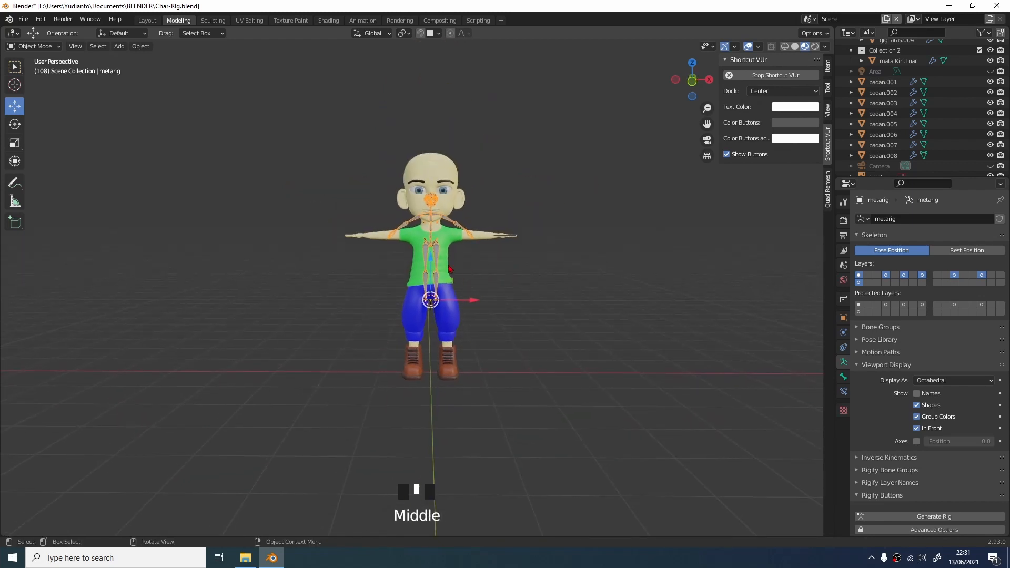
Move the metarig down along Z to bring its foot bones to ground level at the shoe soles.
{"action": "left_click_drag", "start_coordinate": [431, 262], "coordinate": [445, 319]}
{"action": "scroll", "coordinate": [446, 319], "scroll_direction": "up", "scroll_amount": 2}
{"action": "scroll", "coordinate": [446, 319], "scroll_direction": "up", "scroll_amount": 1}
{"action": "middle_click_drag", "start_coordinate": [446, 319], "coordinate": [411, 204], "text": "shift"}
{"action": "scroll", "coordinate": [411, 205], "scroll_direction": "up", "scroll_amount": 6}
{"action": "key", "text": "KP_1"}
{"action": "scroll", "coordinate": [416, 198], "scroll_direction": "up", "scroll_amount": 5}
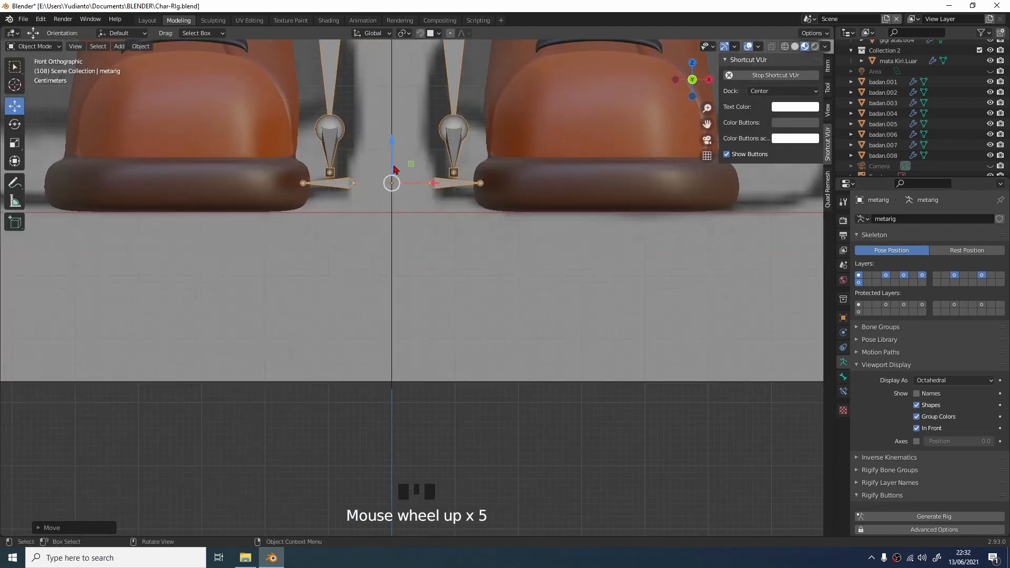
{"action": "left_click_drag", "start_coordinate": [392, 158], "coordinate": [397, 174]}
{"action": "middle_click_drag", "start_coordinate": [397, 174], "coordinate": [411, 195]}
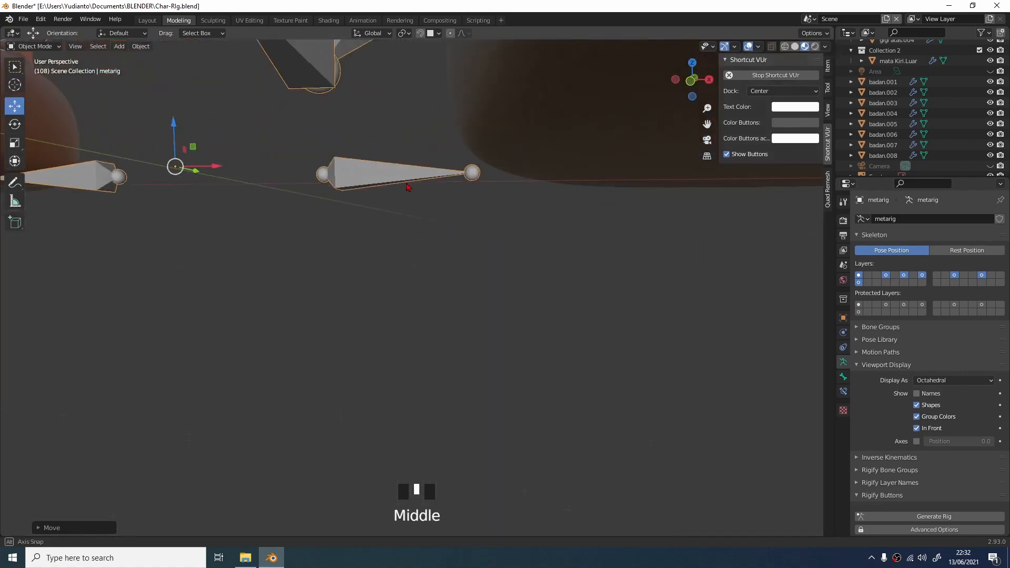
Examine the metarig's placement on the character from the side, top and front views.
{"action": "scroll", "coordinate": [408, 179], "scroll_direction": "down", "scroll_amount": 5}
{"action": "key", "text": "KP_3"}
{"action": "scroll", "coordinate": [369, 183], "scroll_direction": "down", "scroll_amount": 2}
{"action": "key", "text": "KP_7"}
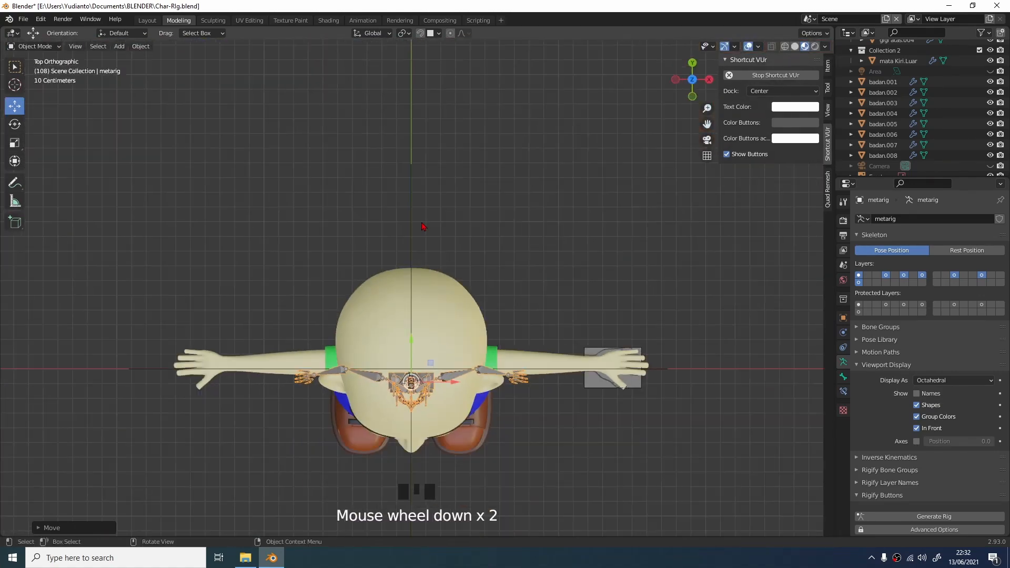
{"action": "middle_click_drag", "start_coordinate": [450, 230], "coordinate": [422, 118], "text": "shift"}
{"action": "key", "text": "KP_1"}
{"action": "scroll", "coordinate": [433, 151], "scroll_direction": "up", "scroll_amount": 3}
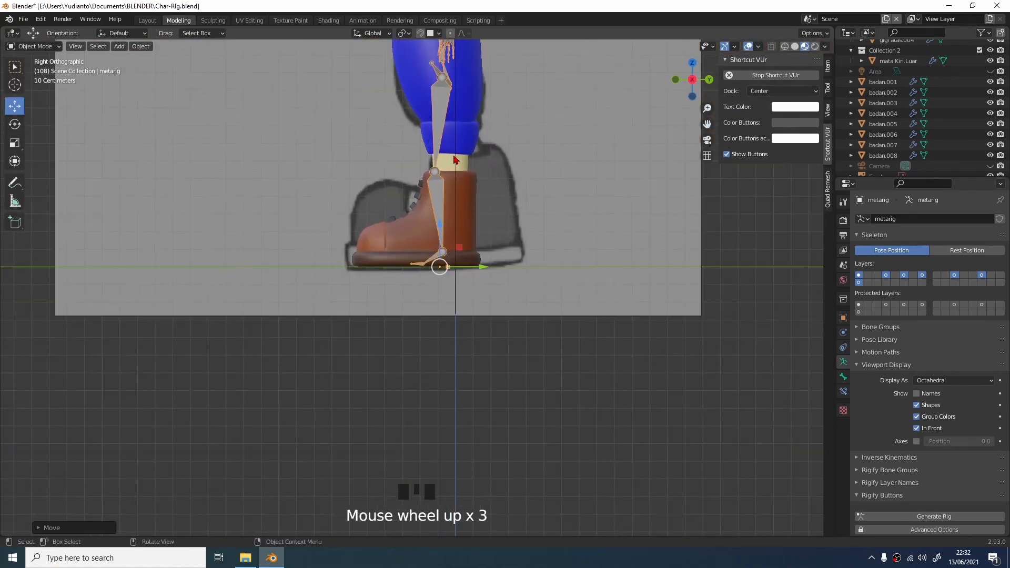
{"action": "middle_click_drag", "start_coordinate": [433, 151], "coordinate": [476, 198]}
{"action": "scroll", "coordinate": [479, 200], "scroll_direction": "up", "scroll_amount": 3}
{"action": "scroll", "coordinate": [479, 201], "scroll_direction": "down", "scroll_amount": 4}
{"action": "key", "text": "KP_3"}
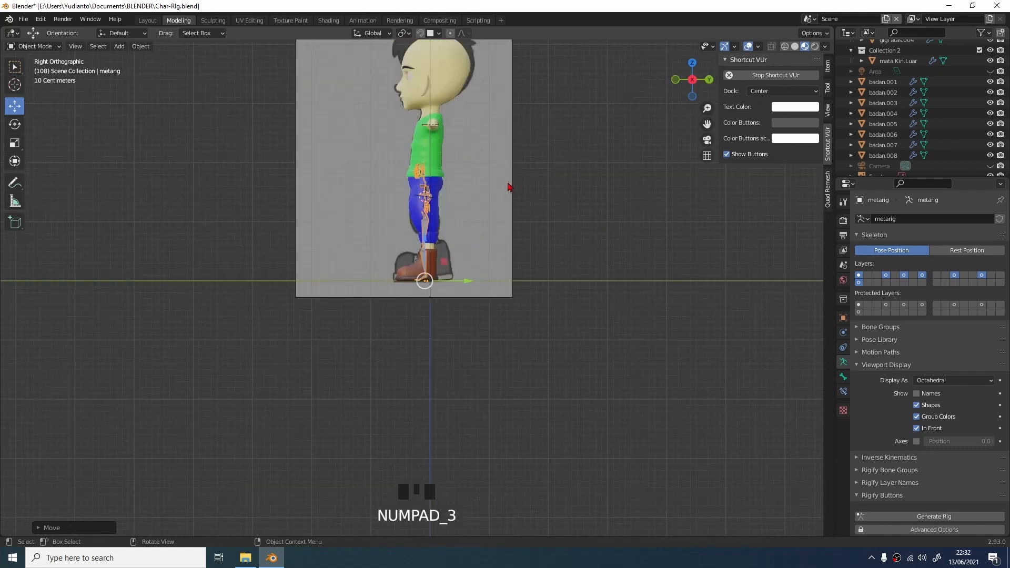
Hide the side reference image in the viewport.
{"action": "scroll", "coordinate": [489, 202], "scroll_direction": "up", "scroll_amount": 2}
{"action": "middle_click_drag", "start_coordinate": [492, 210], "coordinate": [477, 312], "text": "shift"}
{"action": "scroll", "coordinate": [474, 269], "scroll_direction": "up", "scroll_amount": 3}
{"action": "scroll", "coordinate": [989, 153], "scroll_direction": "down", "scroll_amount": 5}
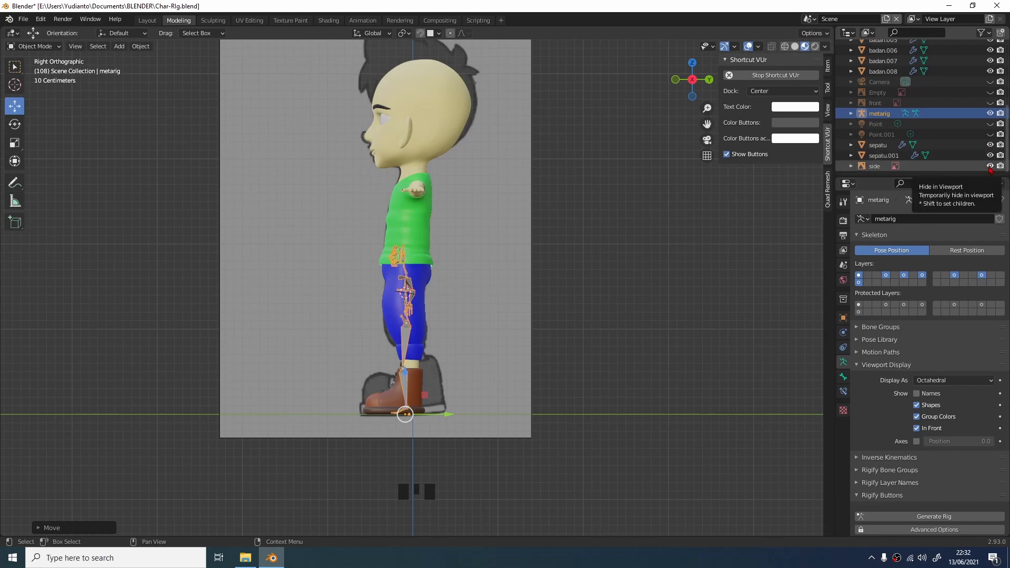
{"action": "left_click", "coordinate": [990, 166]}
Scale up the metarig uniformly in side view until its neck reaches the top of the character's shirt.
{"action": "scroll", "coordinate": [714, 198], "scroll_direction": "up", "scroll_amount": 4}
{"action": "scroll", "coordinate": [674, 208], "scroll_direction": "down", "scroll_amount": 4}
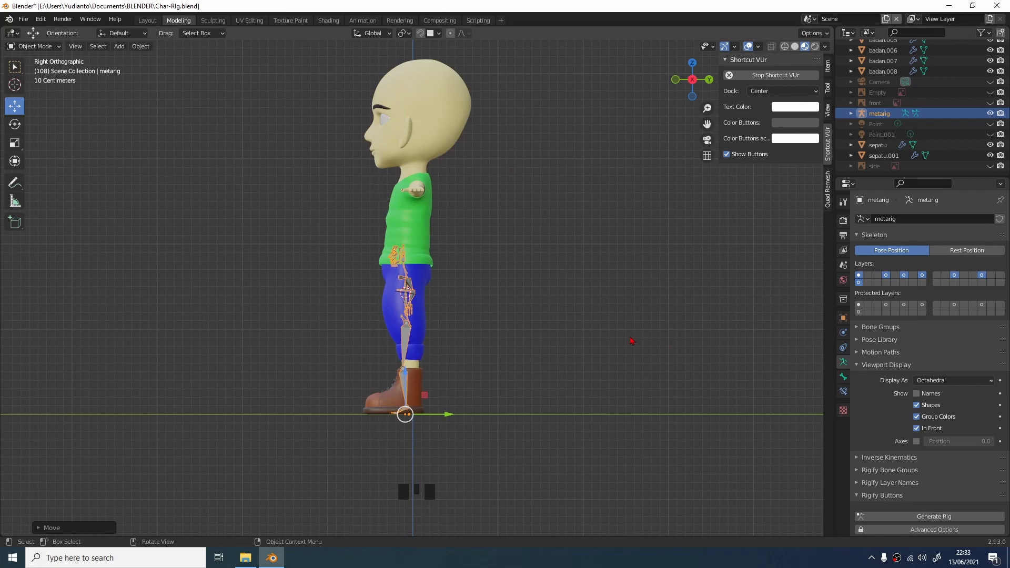
{"action": "key", "text": "s"}
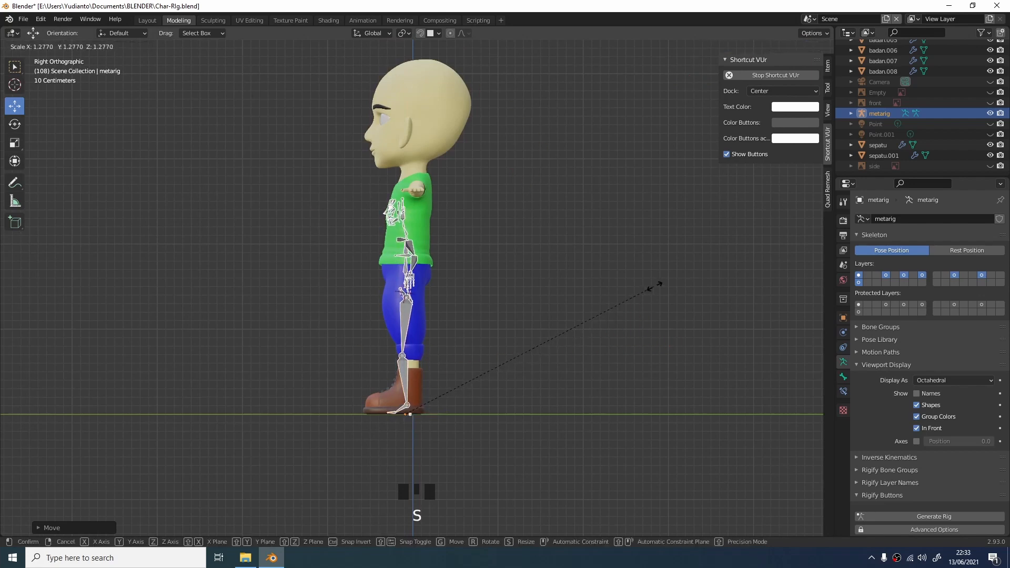
{"action": "left_click", "coordinate": [734, 215]}
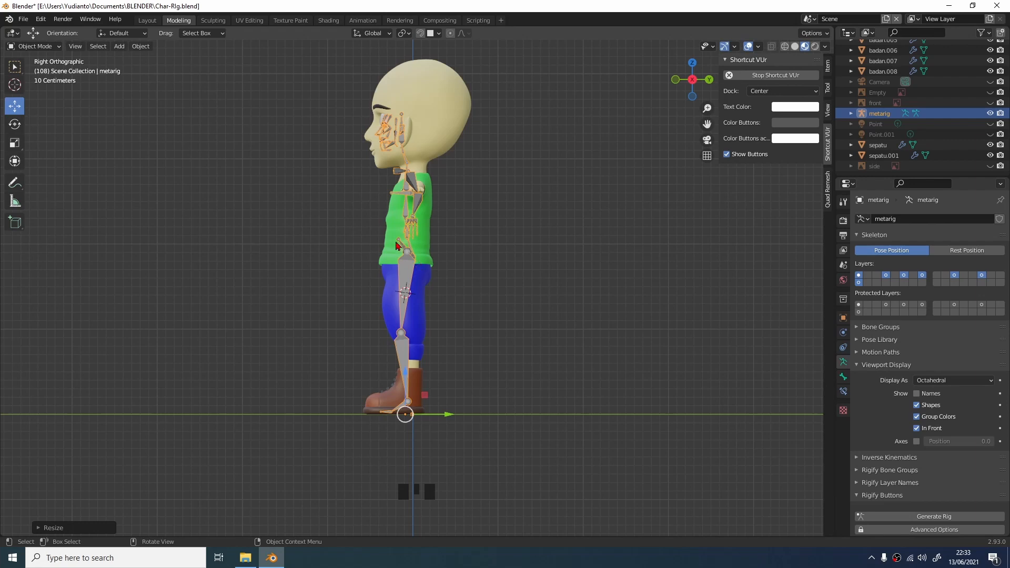
Scale the metarig back down in front view so its pelvis bones sit inside the blue pants.
{"action": "key", "text": "KP_1"}
{"action": "scroll", "coordinate": [421, 276], "scroll_direction": "up", "scroll_amount": 2}
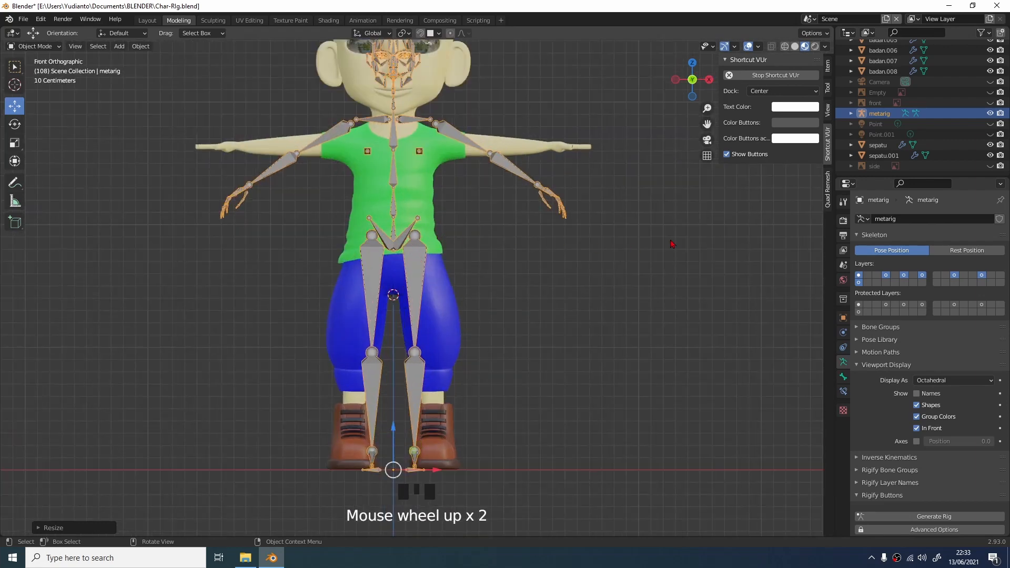
{"action": "key", "text": "s"}
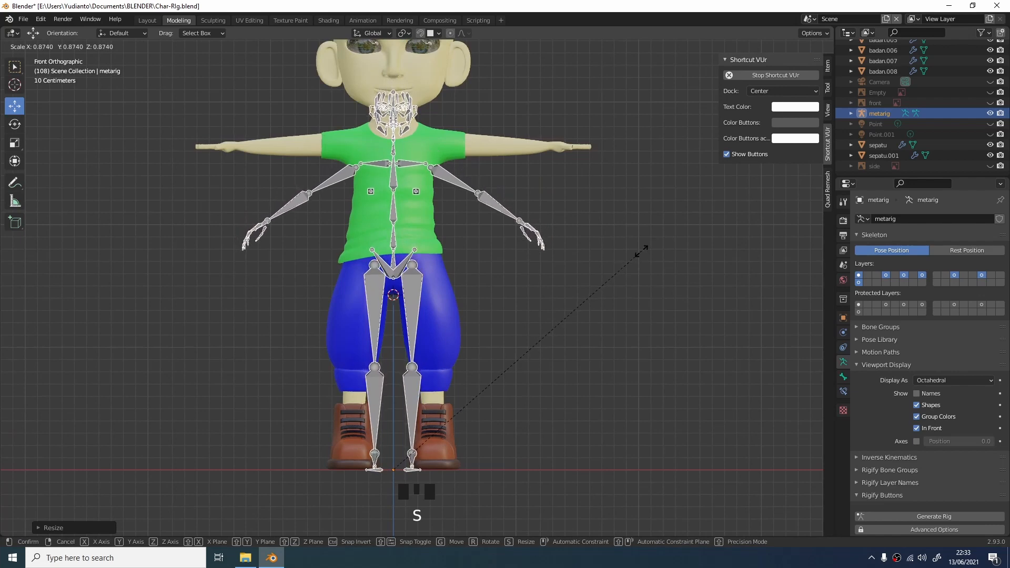
{"action": "left_click", "coordinate": [629, 265]}
Fine-tune the metarig's overall size with a slight upscale, fitting the pelvis bones just above the crotch.
{"action": "scroll", "coordinate": [537, 278], "scroll_direction": "up", "scroll_amount": 5}
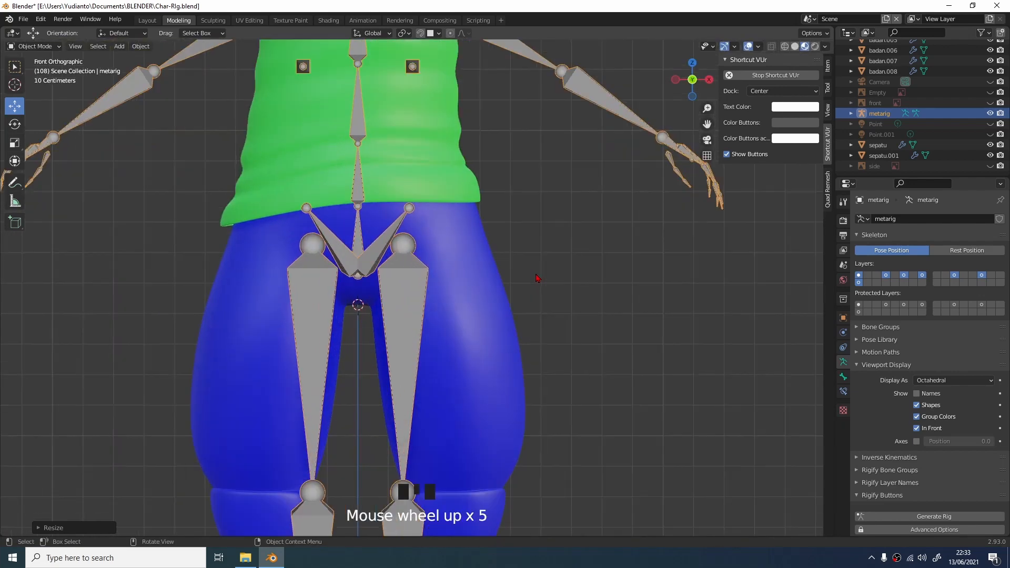
{"action": "middle_click_drag", "start_coordinate": [515, 258], "coordinate": [562, 281], "text": "shift"}
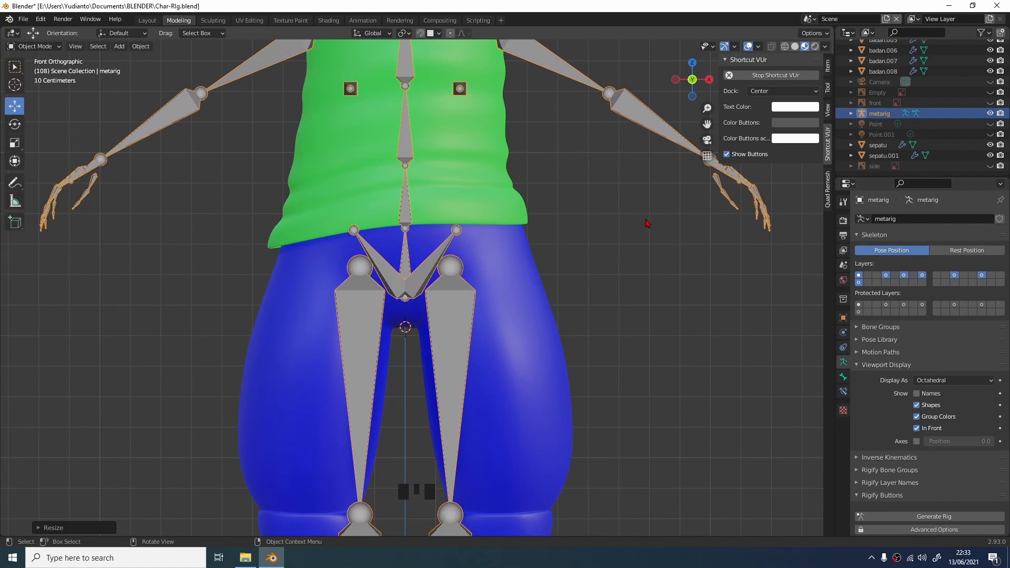
{"action": "scroll", "coordinate": [652, 221], "scroll_direction": "down", "scroll_amount": 3}
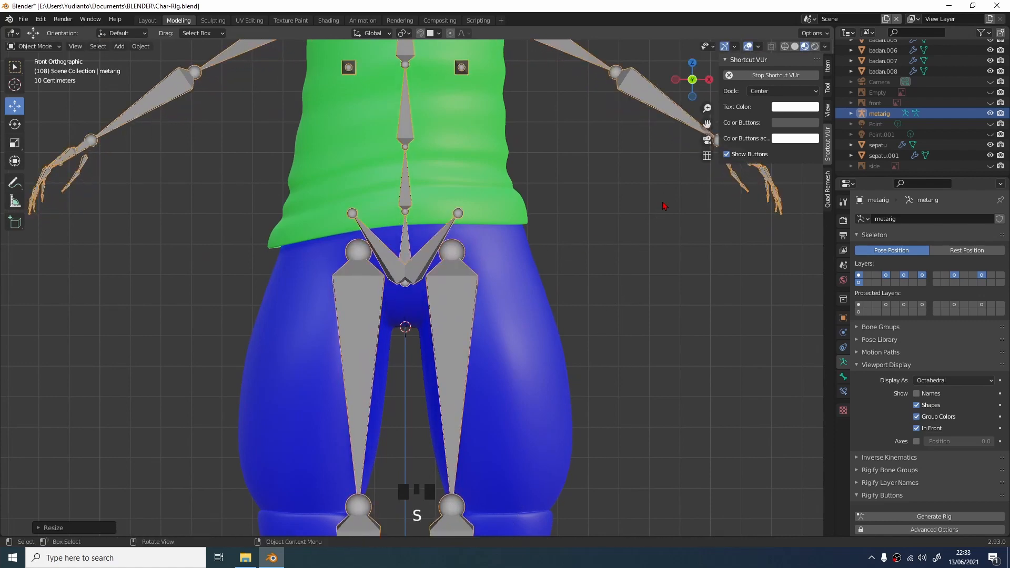
{"action": "scroll", "coordinate": [596, 244], "scroll_direction": "down", "scroll_amount": 4}
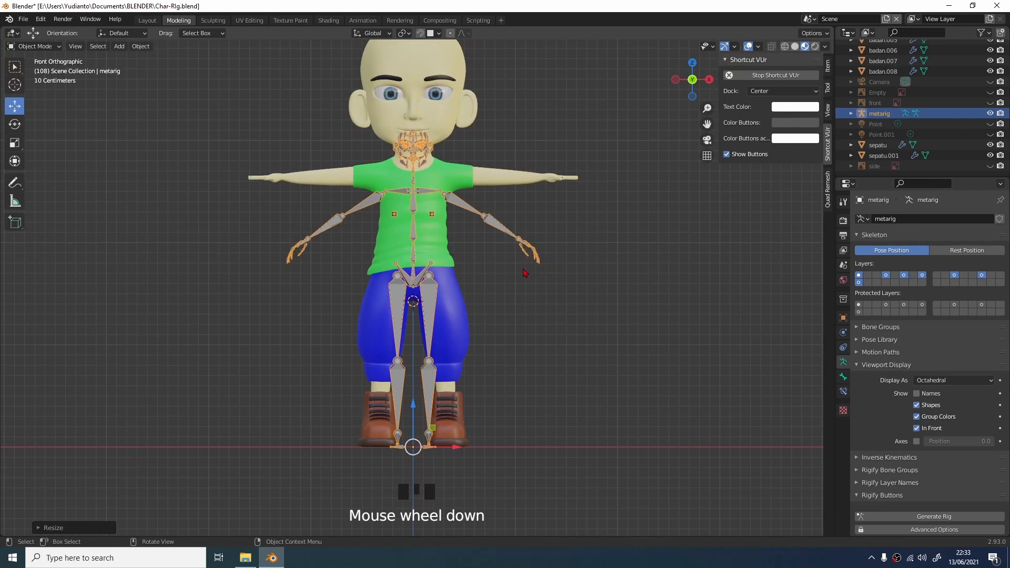
{"action": "scroll", "coordinate": [521, 276], "scroll_direction": "up", "scroll_amount": 2}
{"action": "scroll", "coordinate": [514, 282], "scroll_direction": "down", "scroll_amount": 2}
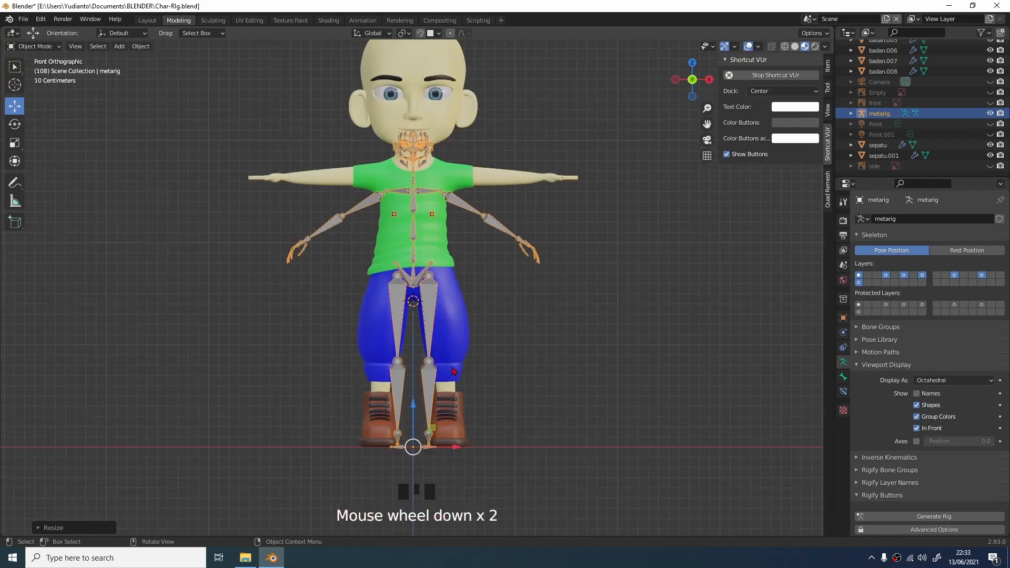
{"action": "scroll", "coordinate": [437, 311], "scroll_direction": "up", "scroll_amount": 2}
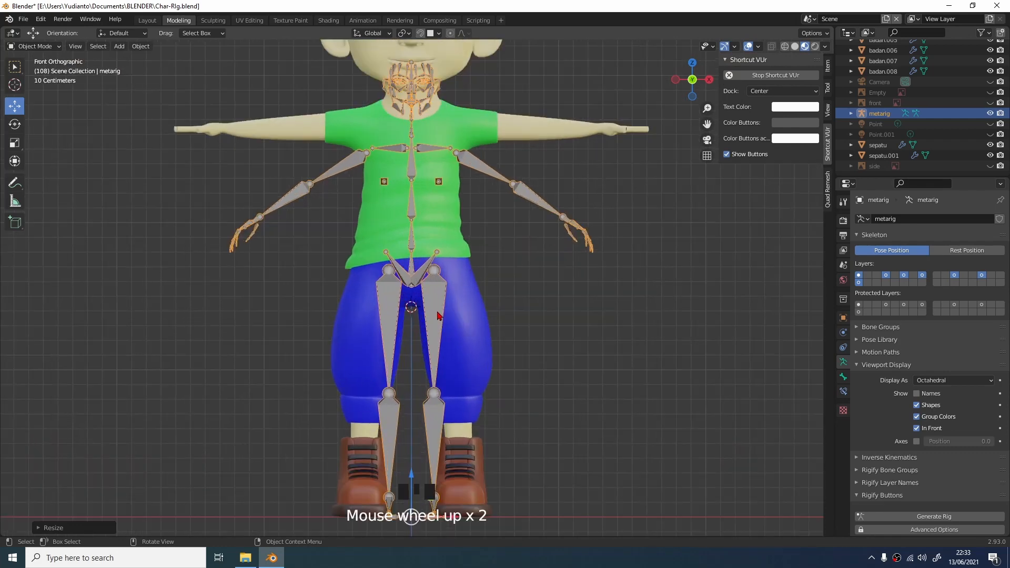
Select the metarig, enter Edit Mode and enable X-axis mirroring for the armature.
{"action": "middle_click_drag", "start_coordinate": [439, 301], "coordinate": [445, 227], "text": "shift"}
{"action": "left_click", "coordinate": [479, 258]}
{"action": "left_click", "coordinate": [526, 257]}
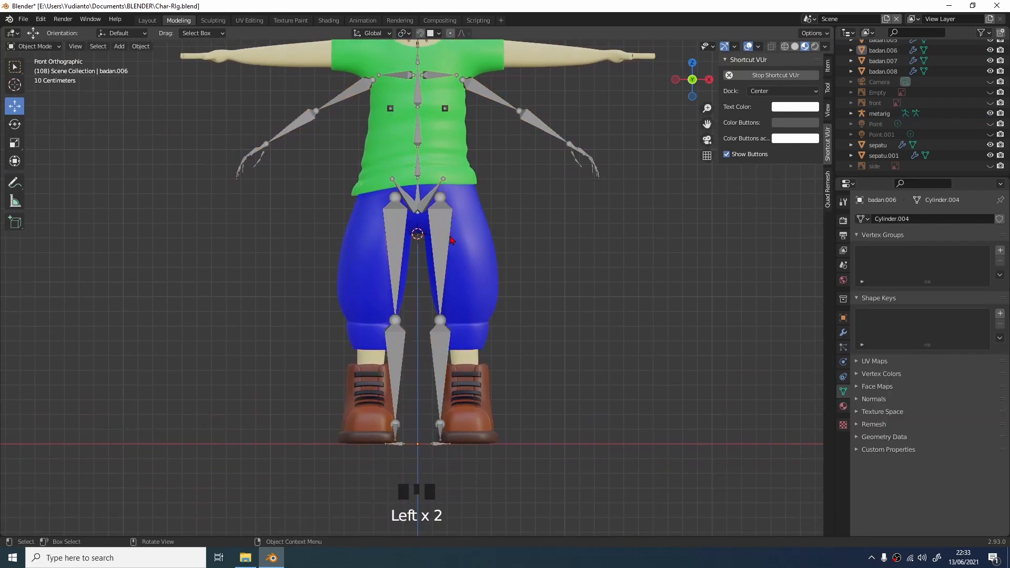
{"action": "left_click", "coordinate": [444, 240]}
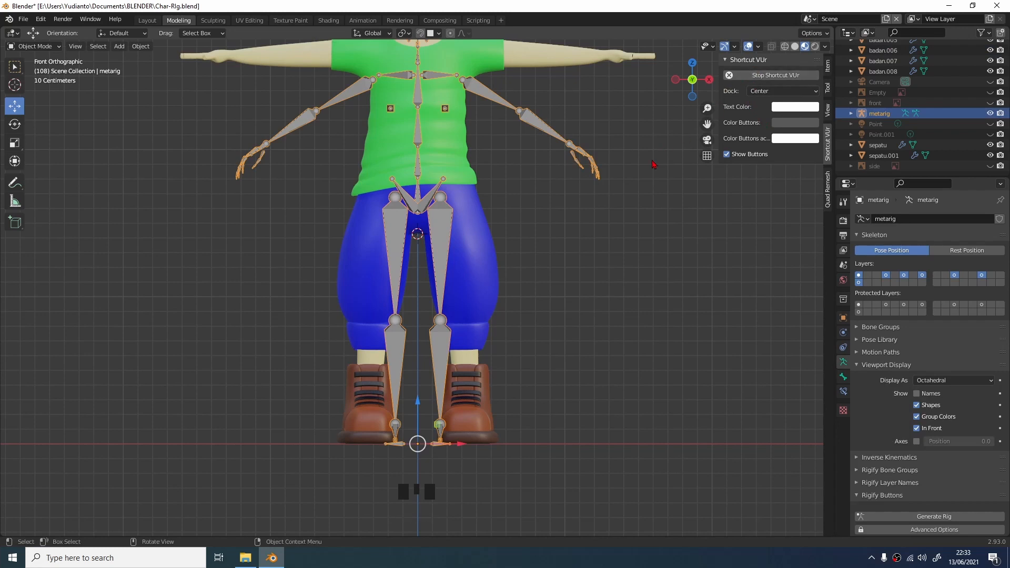
{"action": "key", "text": "Tab"}
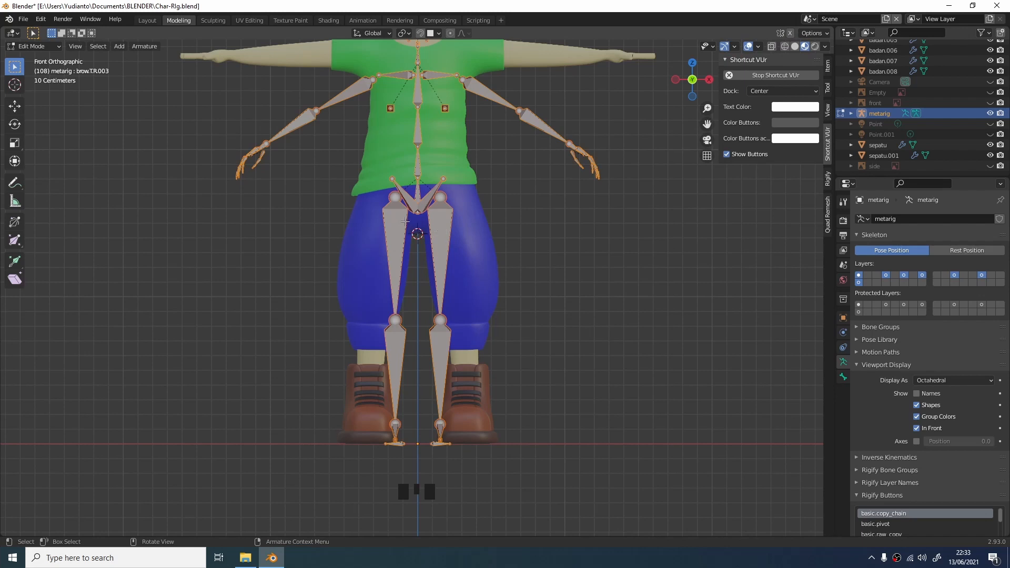
{"action": "left_click", "coordinate": [791, 34]}
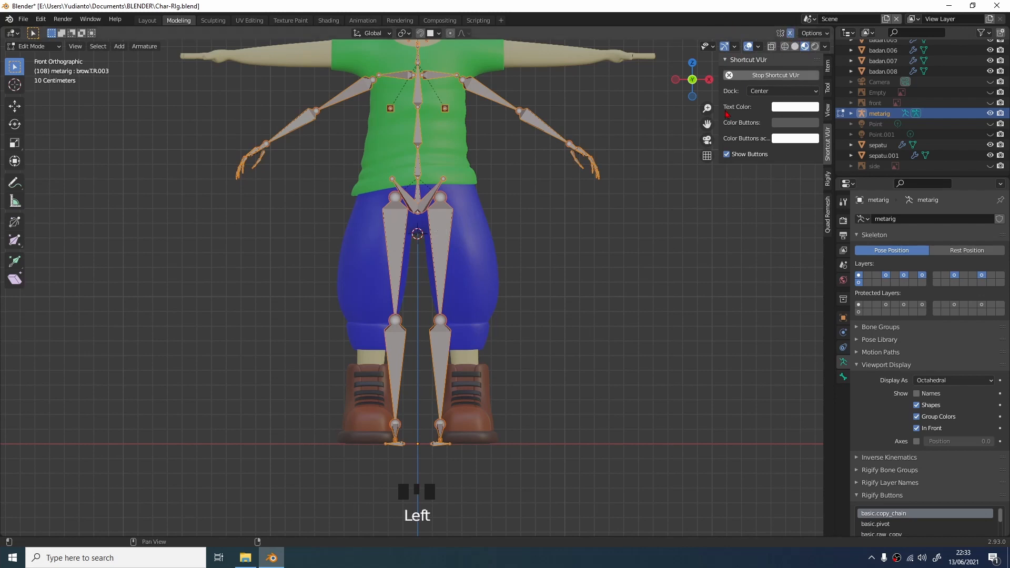
Select all left leg bones from thigh to toe and move them outward along X and backward along Y, centring them in the leg.
{"action": "scroll", "coordinate": [495, 387], "scroll_direction": "down", "scroll_amount": 1}
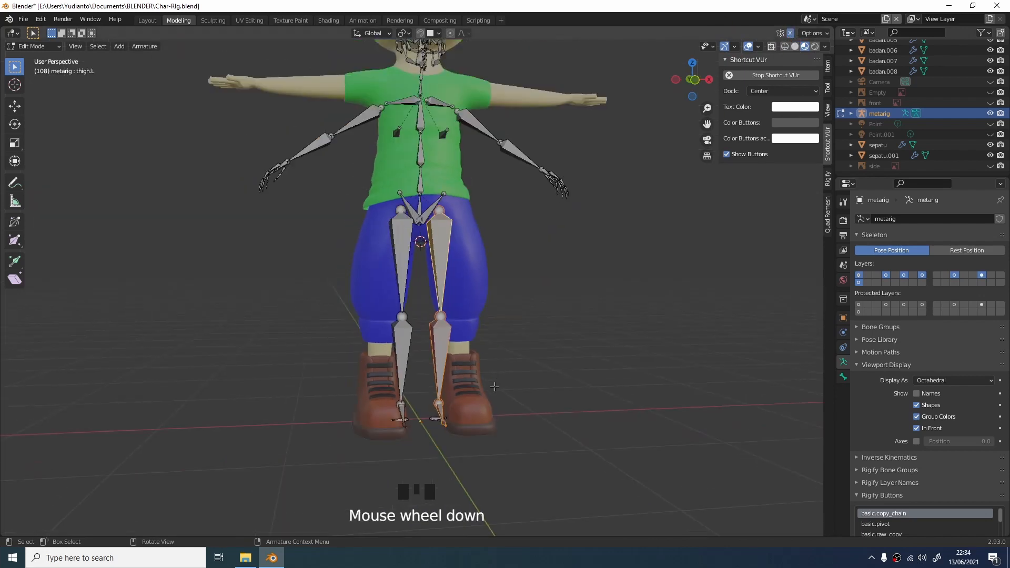
{"action": "middle_click_drag", "start_coordinate": [425, 319], "coordinate": [420, 317]}
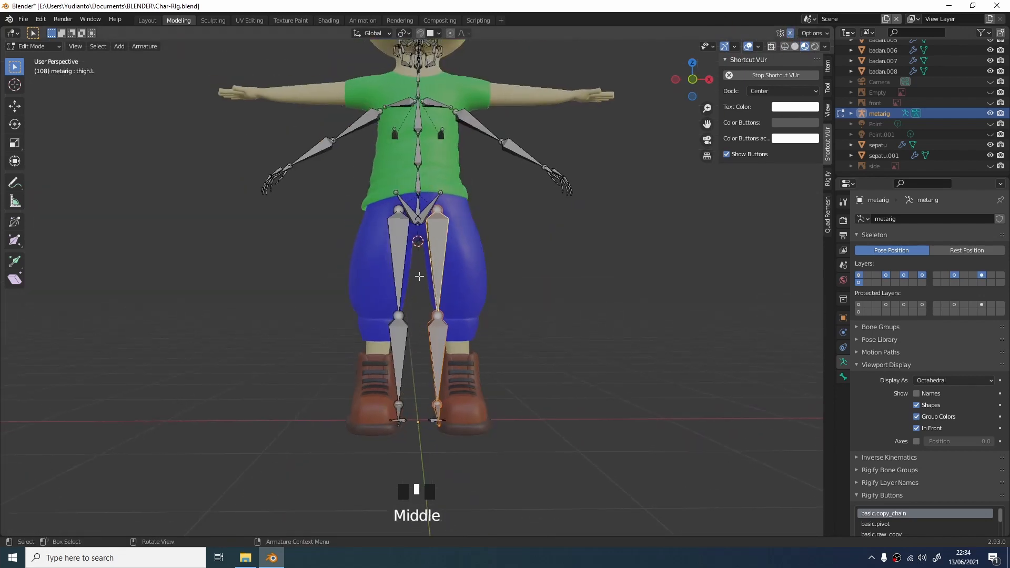
{"action": "left_click_drag", "start_coordinate": [419, 271], "coordinate": [518, 467]}
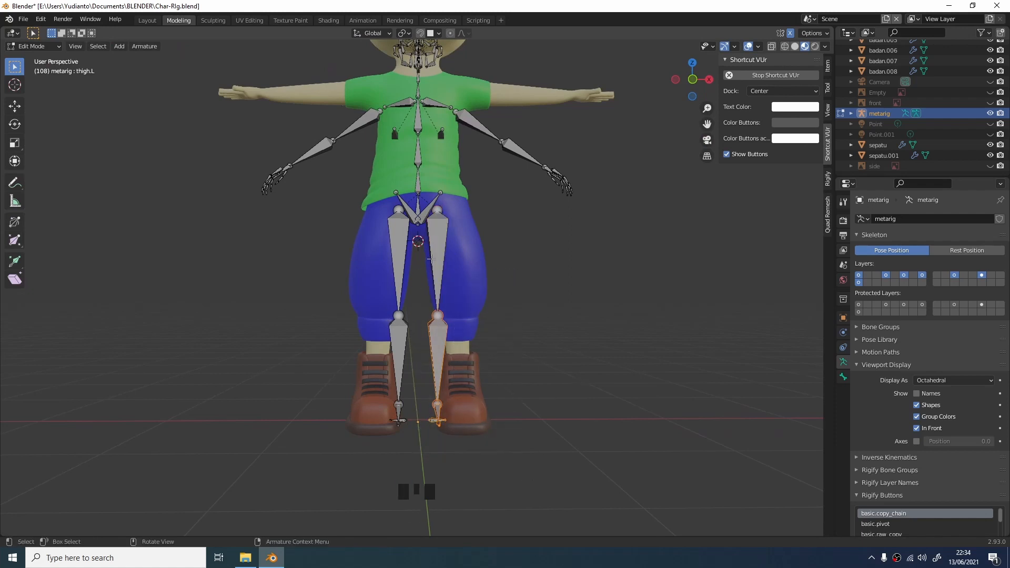
{"action": "left_click", "coordinate": [446, 261], "text": "shift"}
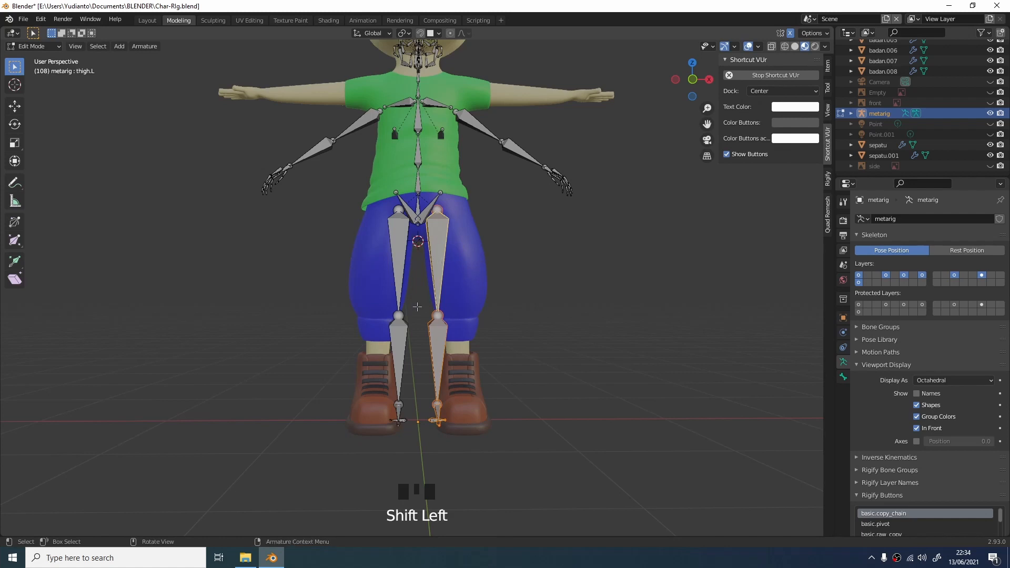
{"action": "left_click", "coordinate": [15, 107]}
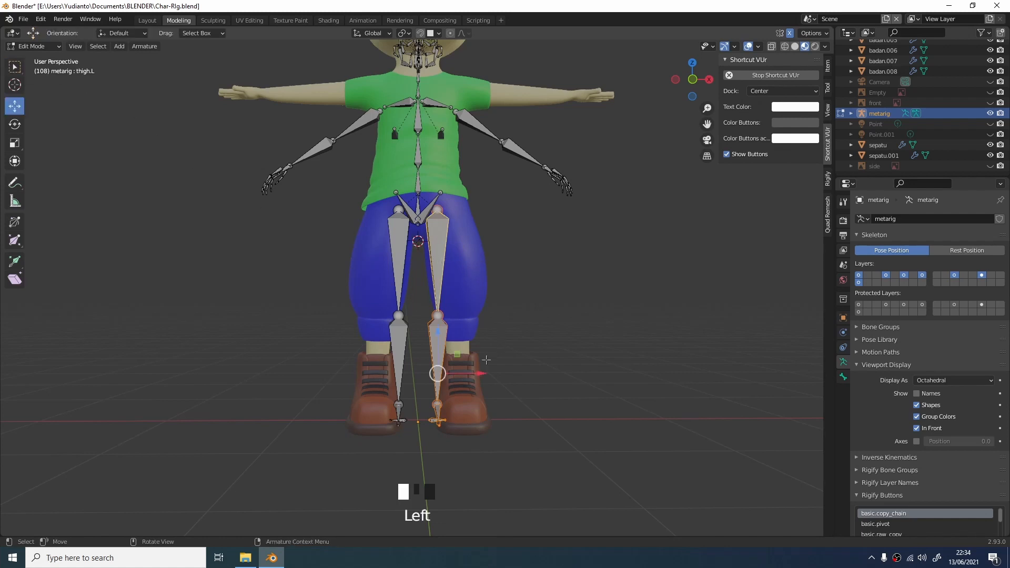
{"action": "left_click_drag", "start_coordinate": [488, 374], "coordinate": [507, 377]}
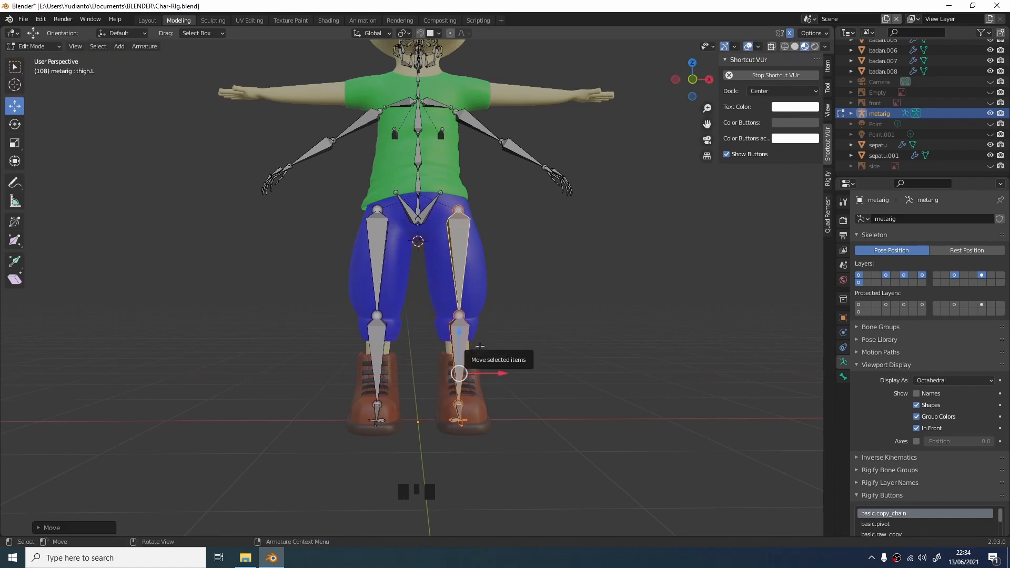
{"action": "key", "text": "KP_3"}
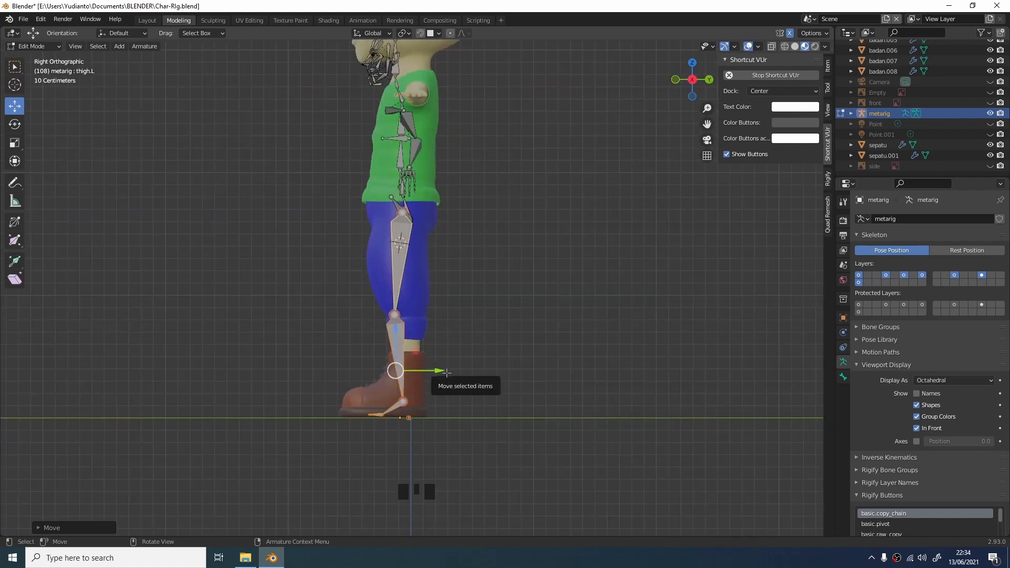
{"action": "left_click_drag", "start_coordinate": [442, 371], "coordinate": [452, 373]}
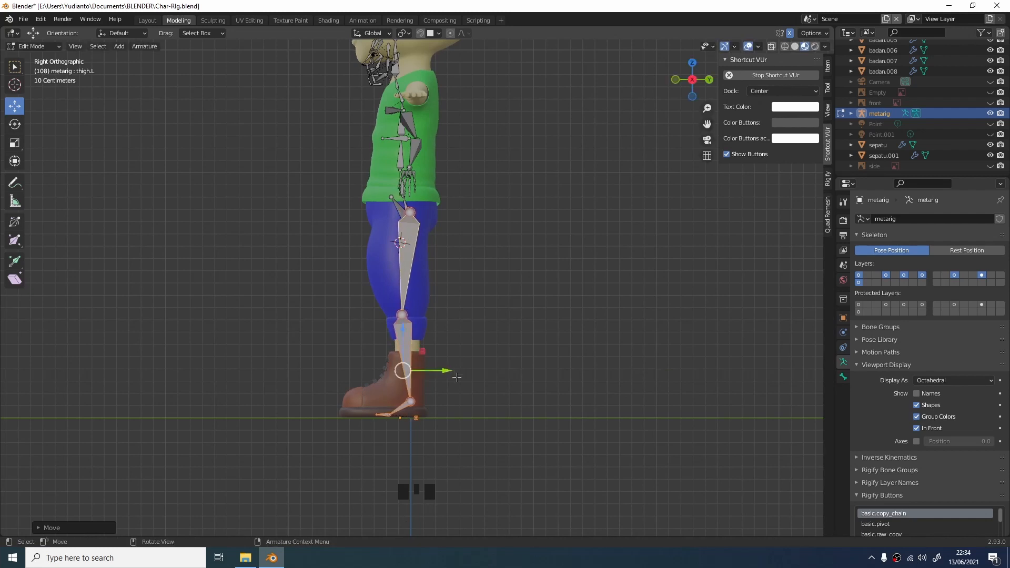
Raise the left knee joint slightly along Z to sit above the pants cuff.
{"action": "scroll", "coordinate": [455, 392], "scroll_direction": "up", "scroll_amount": 2}
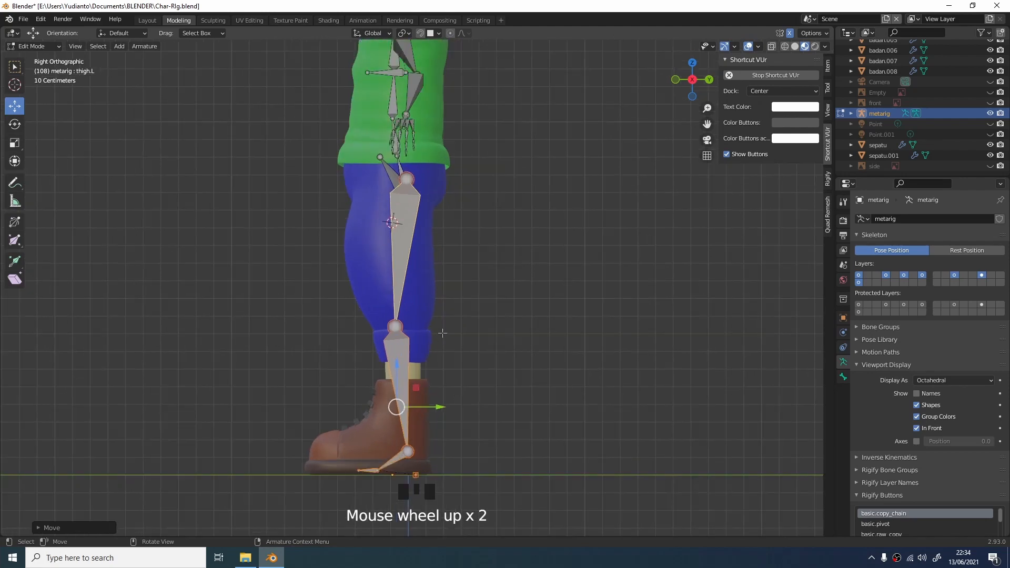
{"action": "middle_click_drag", "start_coordinate": [442, 333], "coordinate": [521, 311]}
{"action": "scroll", "coordinate": [559, 337], "scroll_direction": "down", "scroll_amount": 2}
{"action": "scroll", "coordinate": [547, 327], "scroll_direction": "up", "scroll_amount": 1}
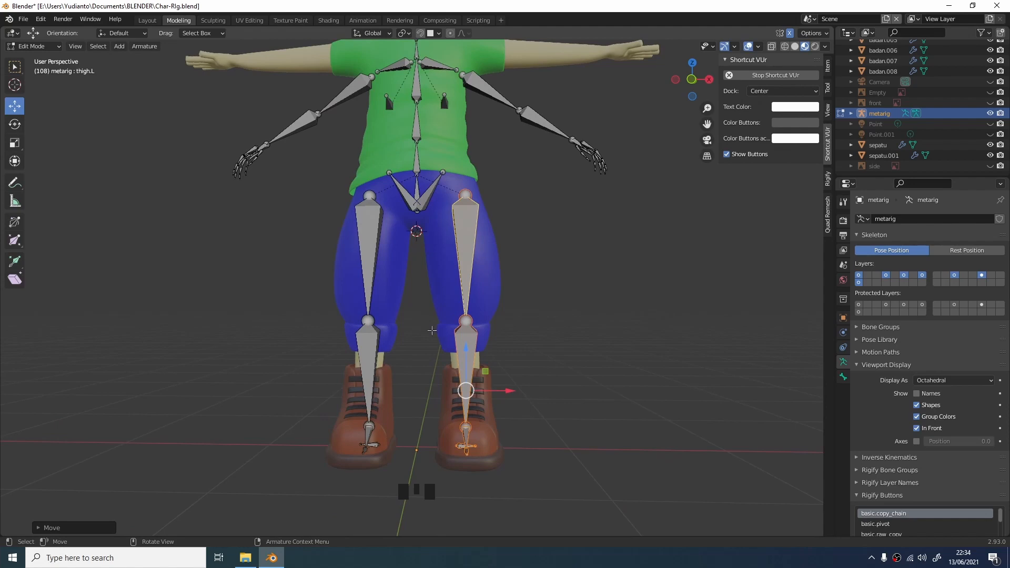
{"action": "left_click", "coordinate": [466, 445]}
{"action": "left_click", "coordinate": [467, 321]}
{"action": "left_click_drag", "start_coordinate": [468, 282], "coordinate": [468, 272]}
{"action": "middle_click_drag", "start_coordinate": [540, 327], "coordinate": [469, 336]}
{"action": "scroll", "coordinate": [467, 329], "scroll_direction": "up", "scroll_amount": 2}
Select the left toe bone in side view and move it forward along Y inside the shoe.
{"action": "key", "text": "KP_3"}
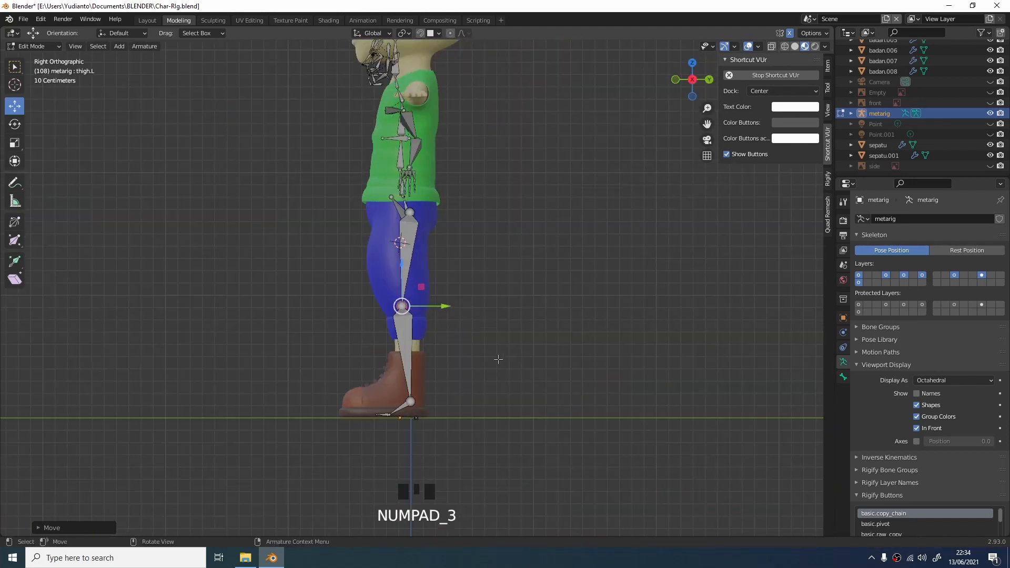
{"action": "scroll", "coordinate": [487, 355], "scroll_direction": "up", "scroll_amount": 4}
{"action": "middle_click_drag", "start_coordinate": [484, 365], "coordinate": [513, 303], "text": "shift"}
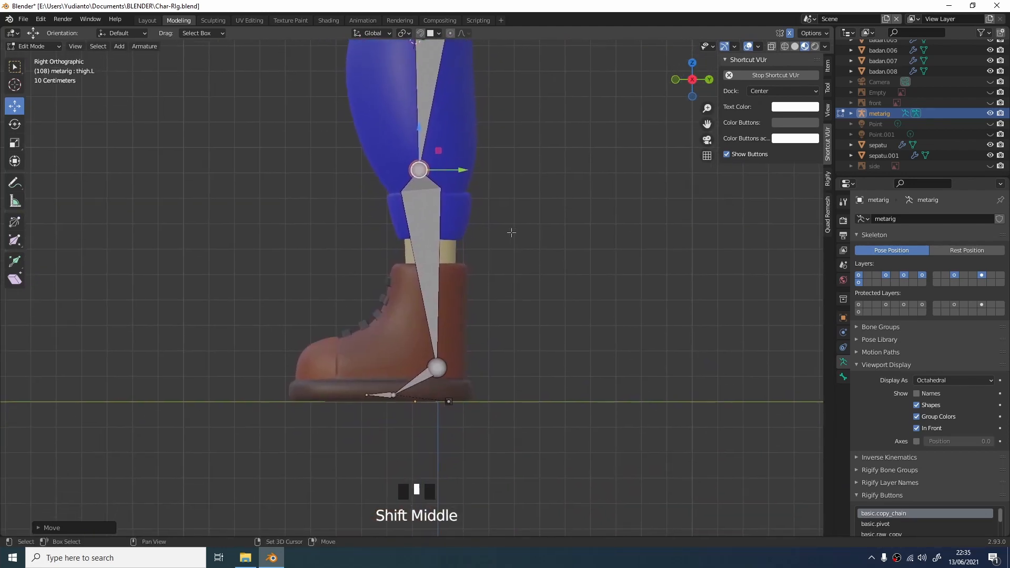
{"action": "scroll", "coordinate": [515, 299], "scroll_direction": "up", "scroll_amount": 2}
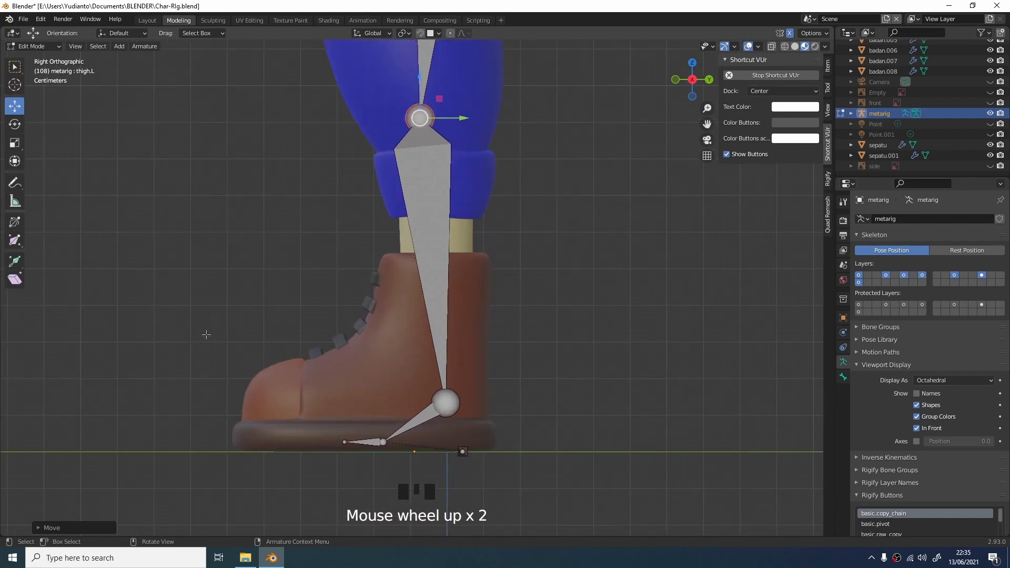
{"action": "left_click_drag", "start_coordinate": [235, 360], "coordinate": [400, 515]}
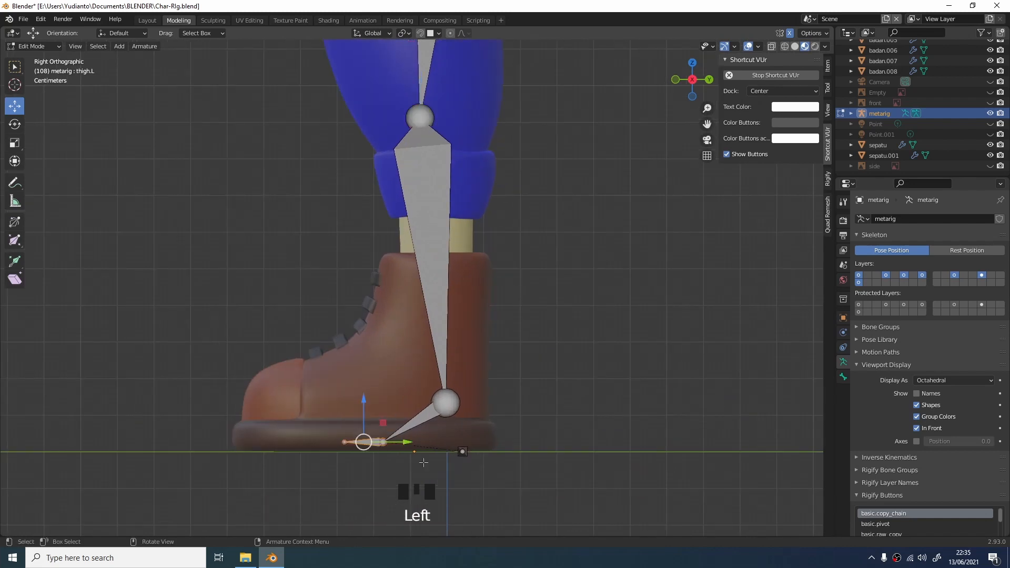
{"action": "left_click_drag", "start_coordinate": [407, 442], "coordinate": [366, 440]}
Extend the toe bone's tip to the front of the shoe sole and shift the ball joint forward along Y.
{"action": "left_click_drag", "start_coordinate": [260, 397], "coordinate": [321, 477]}
{"action": "left_click_drag", "start_coordinate": [346, 442], "coordinate": [273, 444]}
{"action": "left_click", "coordinate": [341, 442]}
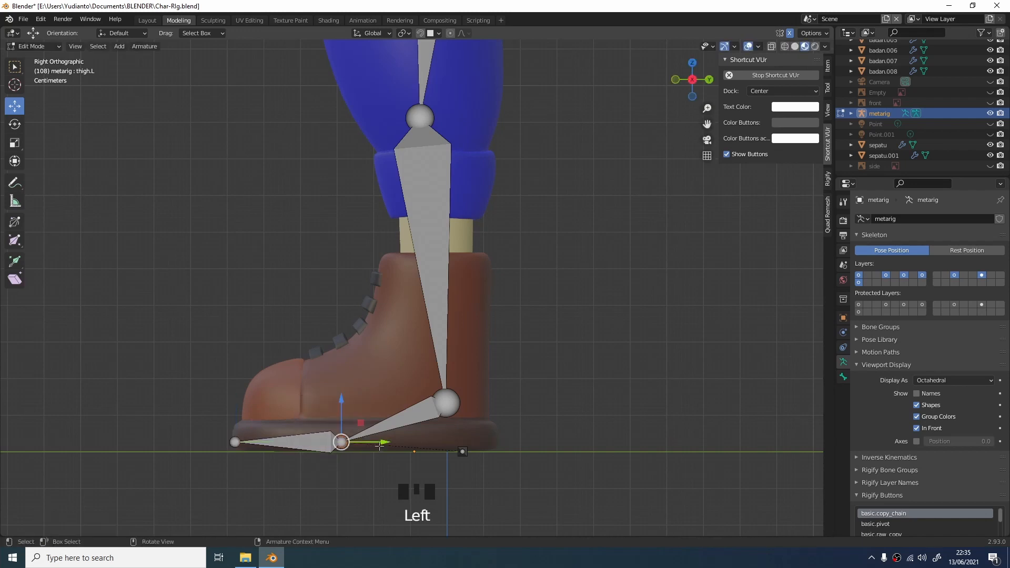
{"action": "left_click_drag", "start_coordinate": [378, 443], "coordinate": [362, 443]}
{"action": "scroll", "coordinate": [410, 435], "scroll_direction": "down", "scroll_amount": 1}
{"action": "scroll", "coordinate": [410, 435], "scroll_direction": "down", "scroll_amount": 4}
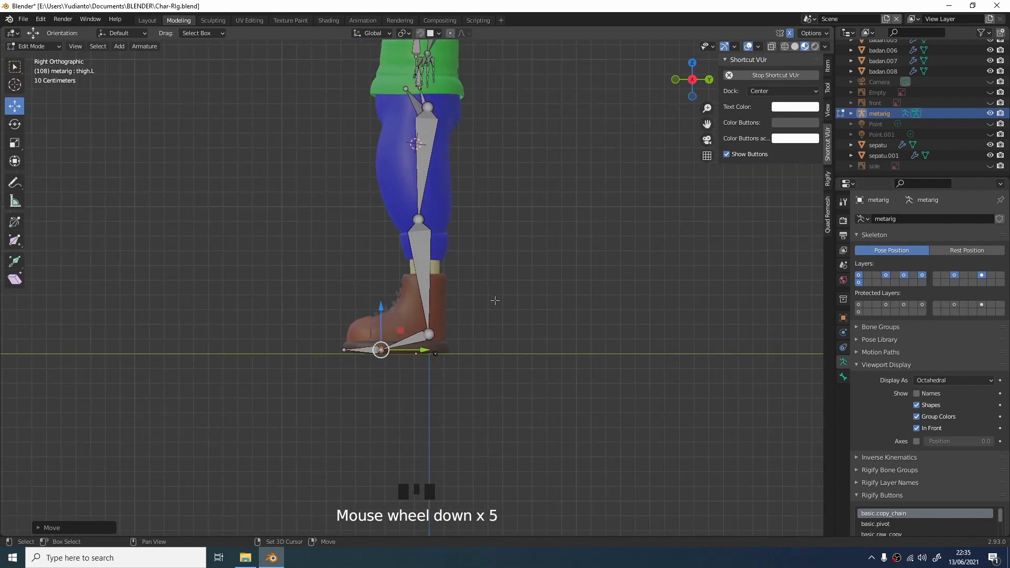
Select the left hip joint at the top of the thigh bone and move it forward along Y and slightly down along Z.
{"action": "middle_click_drag", "start_coordinate": [481, 300], "coordinate": [505, 457], "text": "shift"}
{"action": "scroll", "coordinate": [514, 419], "scroll_direction": "up", "scroll_amount": 4}
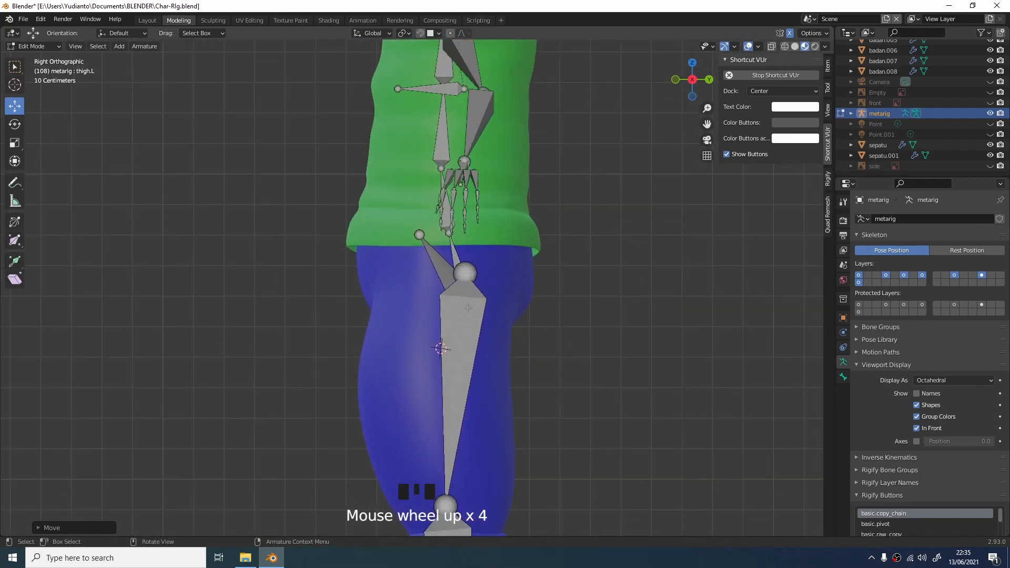
{"action": "left_click", "coordinate": [465, 274]}
{"action": "middle_click_drag", "start_coordinate": [465, 273], "coordinate": [523, 279]}
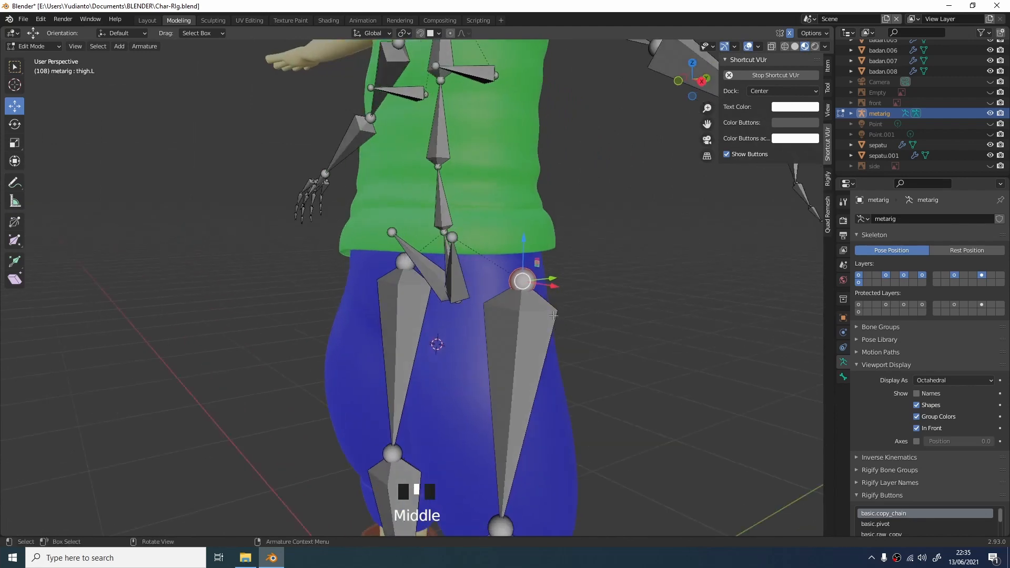
{"action": "left_click", "coordinate": [524, 283]}
{"action": "middle_click_drag", "start_coordinate": [605, 365], "coordinate": [525, 328]}
{"action": "key", "text": "KP_3"}
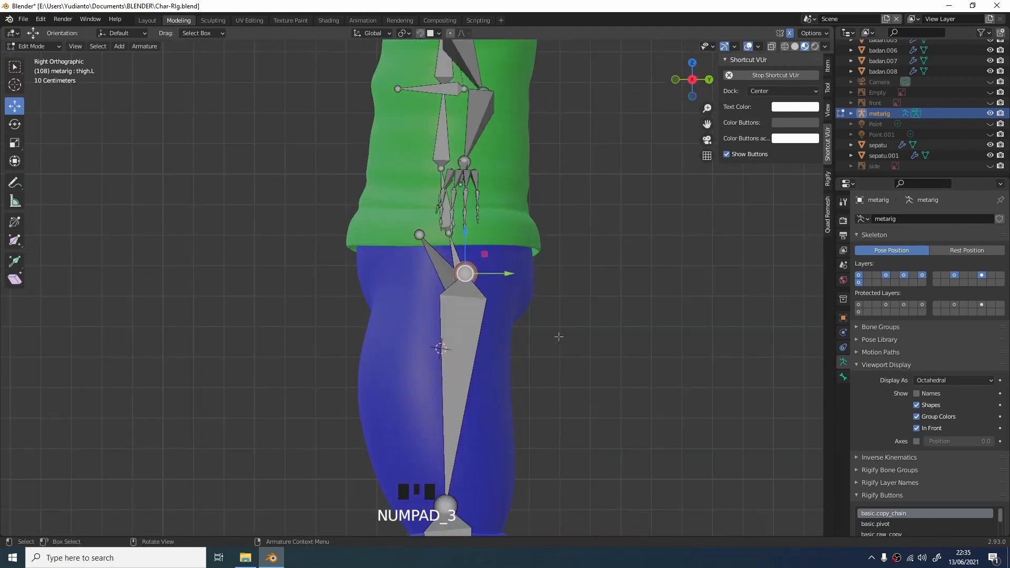
{"action": "left_click_drag", "start_coordinate": [507, 274], "coordinate": [487, 277]}
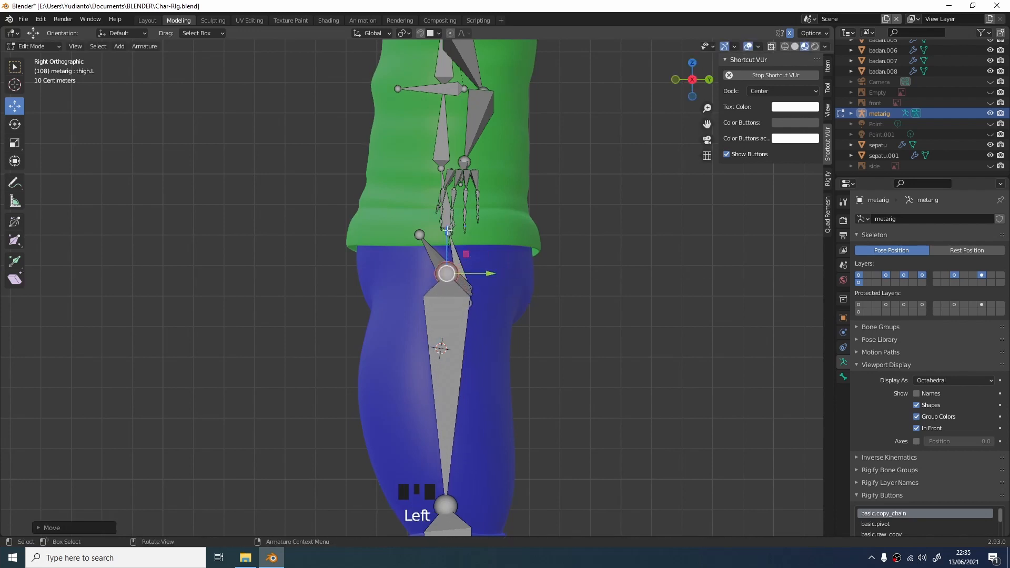
{"action": "left_click_drag", "start_coordinate": [447, 231], "coordinate": [447, 245]}
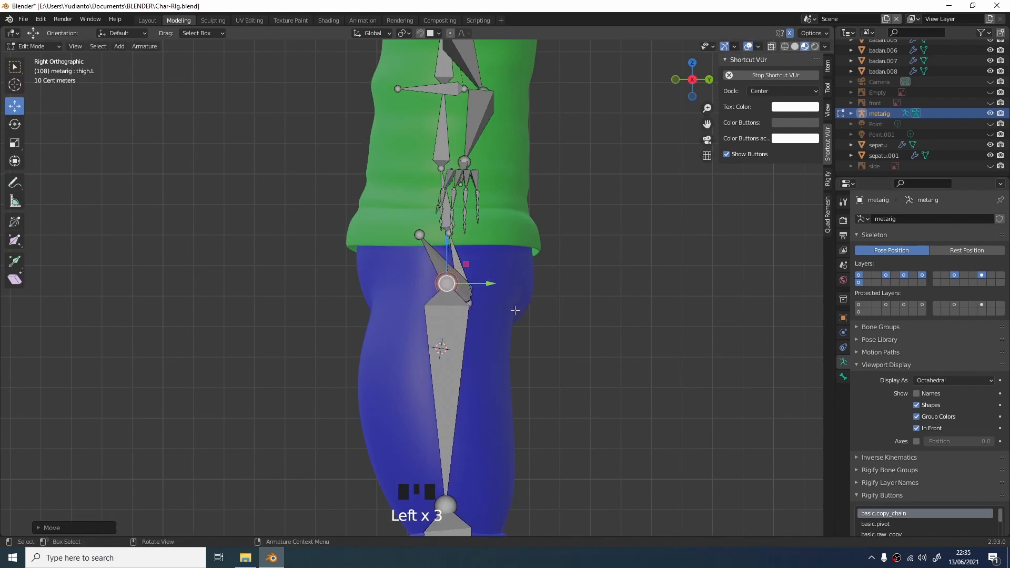
Move the left hip joint inward along X and slightly lower along Z, so the thigh bone angles toward the pelvis.
{"action": "middle_click_drag", "start_coordinate": [516, 310], "coordinate": [575, 299]}
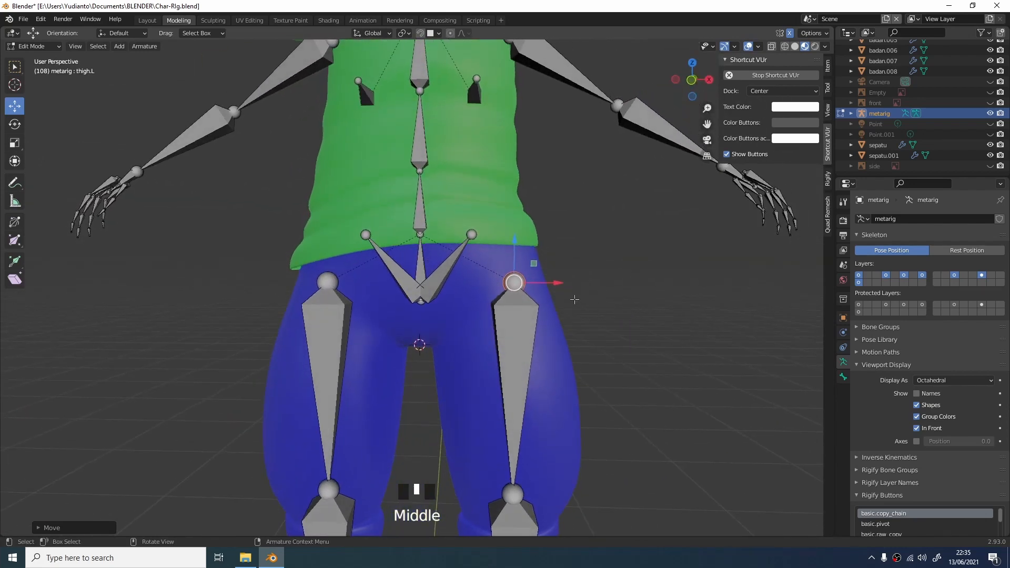
{"action": "left_click_drag", "start_coordinate": [563, 284], "coordinate": [526, 283]}
{"action": "left_click", "coordinate": [525, 259]}
{"action": "left_click", "coordinate": [514, 284]}
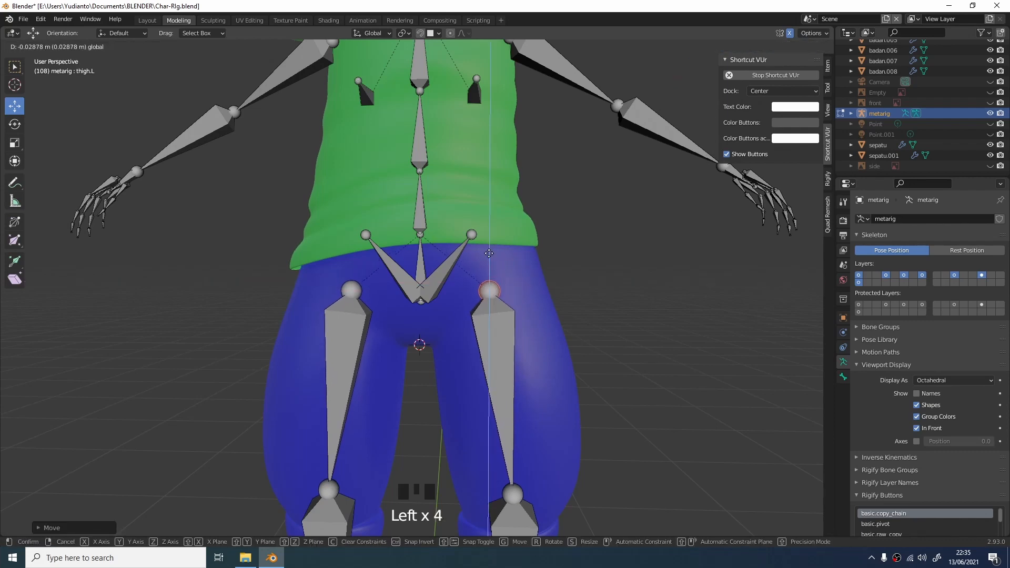
Examine the fitted leg bones and the remaining spine, arm and face bones against the body from the front.
{"action": "scroll", "coordinate": [514, 287], "scroll_direction": "down", "scroll_amount": 3}
{"action": "middle_click_drag", "start_coordinate": [520, 313], "coordinate": [537, 264]}
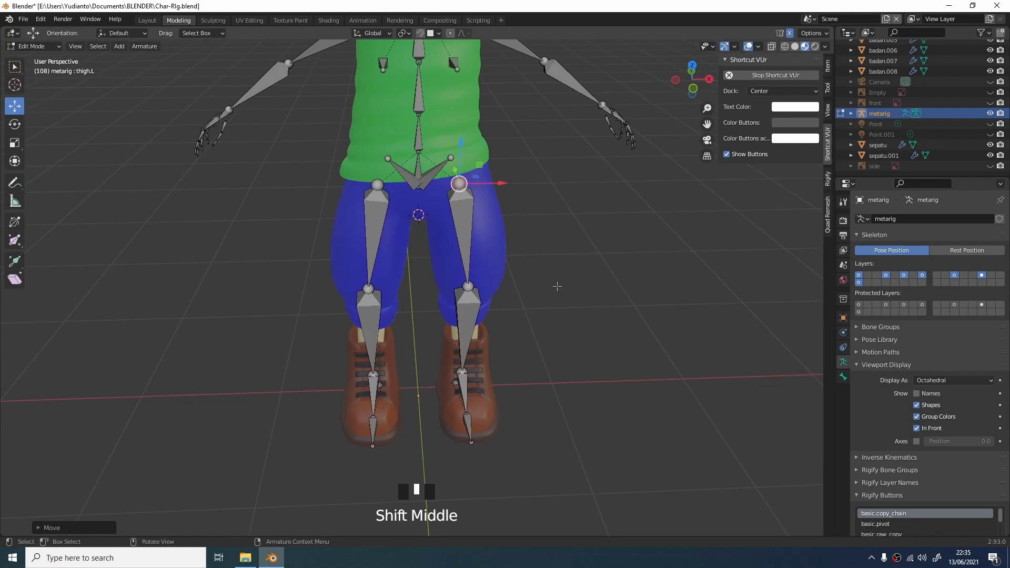
{"action": "key", "text": "KP_1"}
{"action": "left_click", "coordinate": [499, 349]}
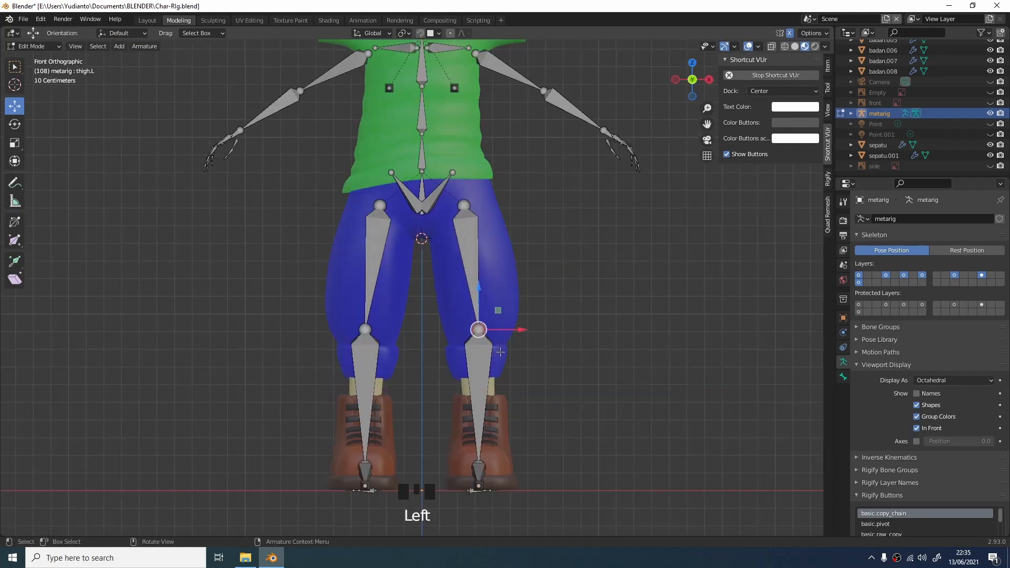
{"action": "scroll", "coordinate": [454, 217], "scroll_direction": "down", "scroll_amount": 2}
{"action": "scroll", "coordinate": [458, 226], "scroll_direction": "up", "scroll_amount": 1}
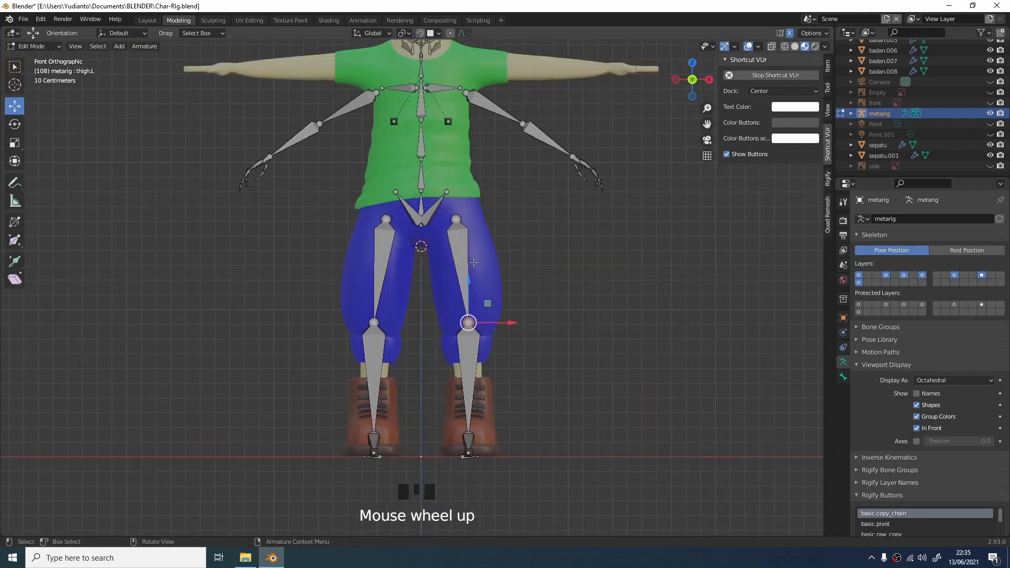
{"action": "scroll", "coordinate": [478, 267], "scroll_direction": "down", "scroll_amount": 2}
{"action": "middle_click_drag", "start_coordinate": [478, 267], "coordinate": [542, 358], "text": "shift"}
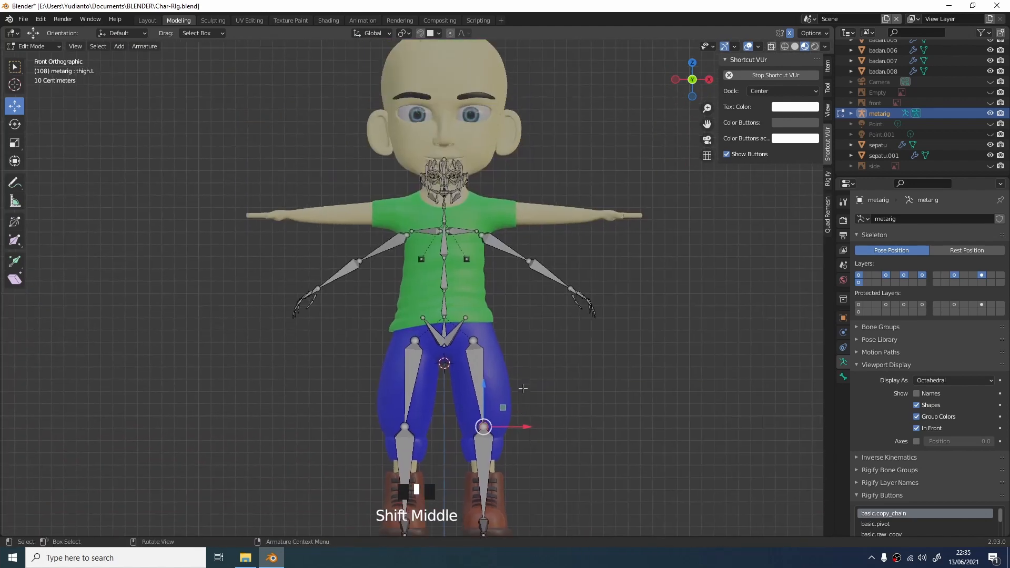
{"action": "scroll", "coordinate": [543, 359], "scroll_direction": "up", "scroll_amount": 4}
{"action": "scroll", "coordinate": [544, 360], "scroll_direction": "down", "scroll_amount": 1, "text": "shift"}
{"action": "scroll", "coordinate": [543, 360], "scroll_direction": "down", "scroll_amount": 2, "text": "shift"}
{"action": "scroll", "coordinate": [526, 316], "scroll_direction": "down", "scroll_amount": 1}
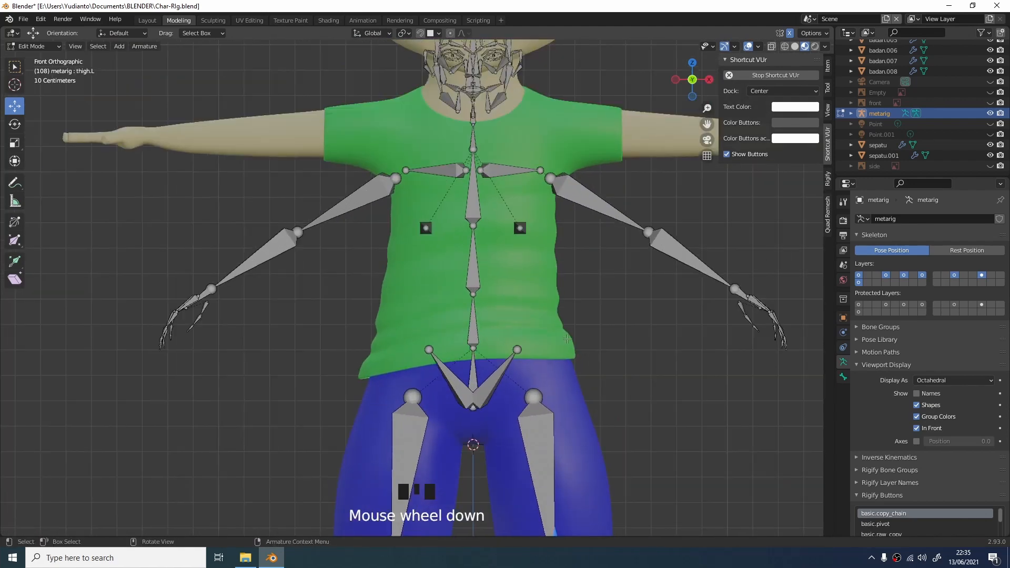
{"action": "middle_click_drag", "start_coordinate": [486, 219], "coordinate": [473, 275], "text": "shift"}
{"action": "left_click", "coordinate": [489, 294]}
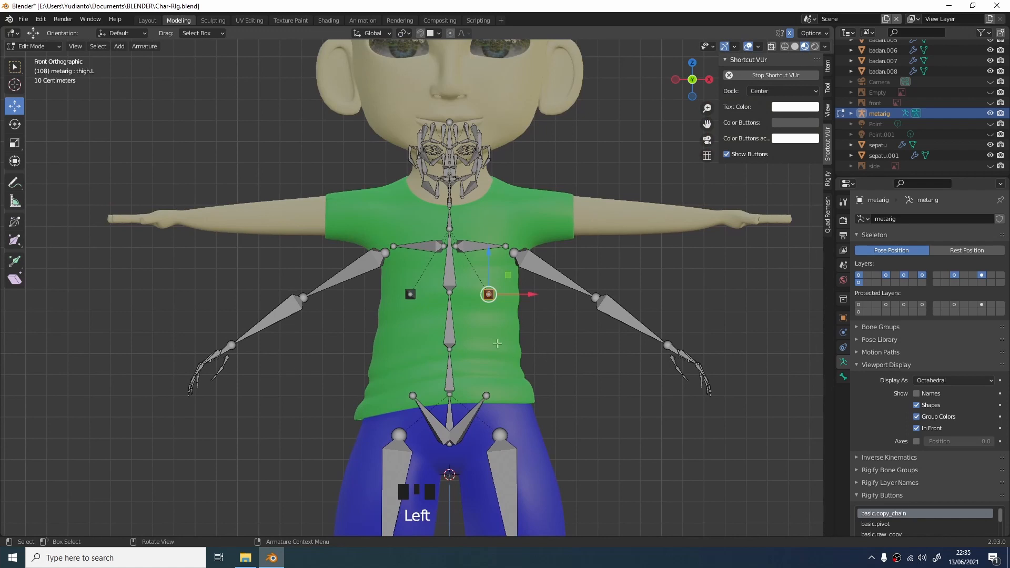
{"action": "left_click", "coordinate": [411, 294], "text": "shift"}
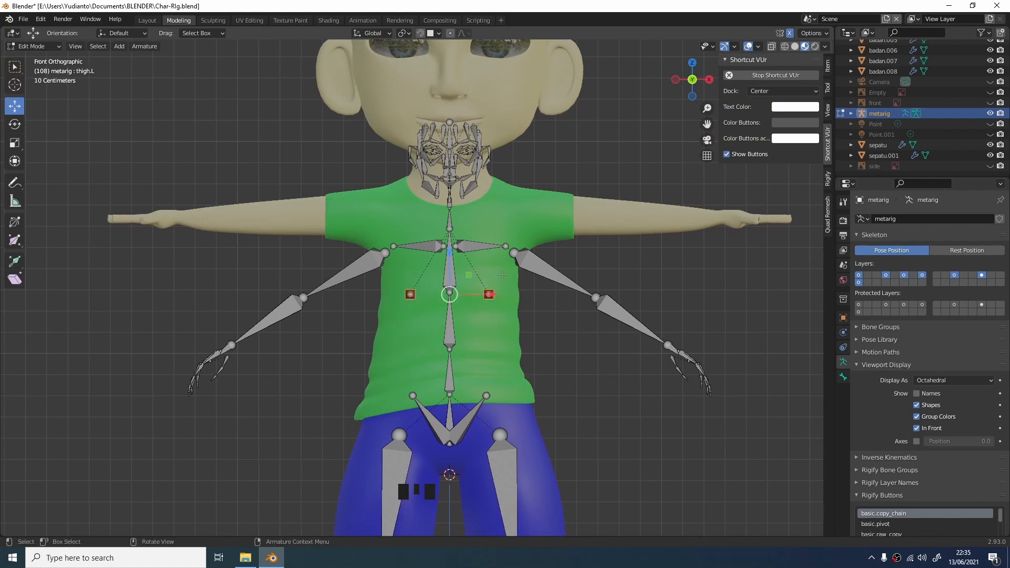
{"action": "scroll", "coordinate": [529, 290], "scroll_direction": "down", "scroll_amount": 2}
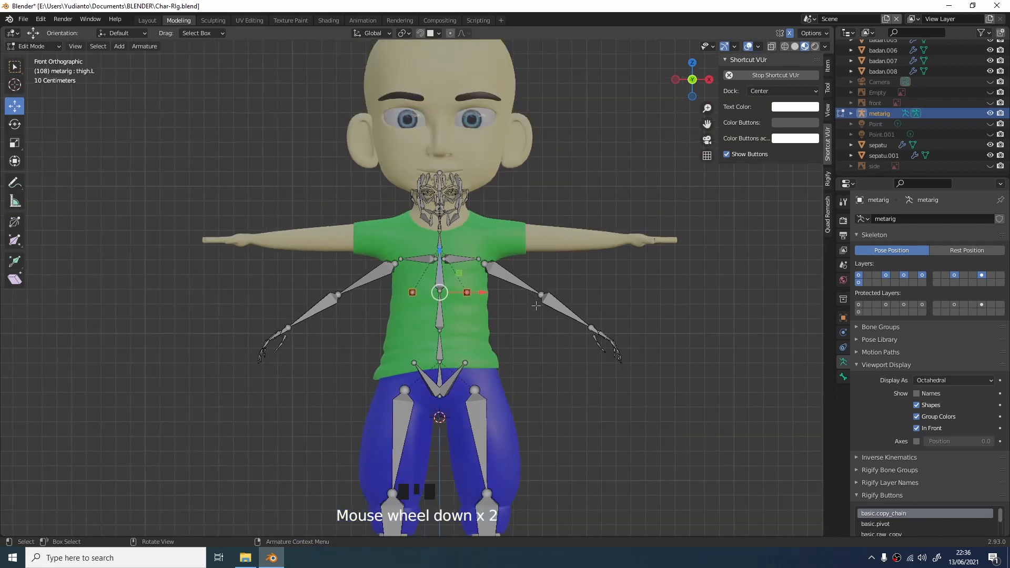
{"action": "scroll", "coordinate": [535, 304], "scroll_direction": "up", "scroll_amount": 2}
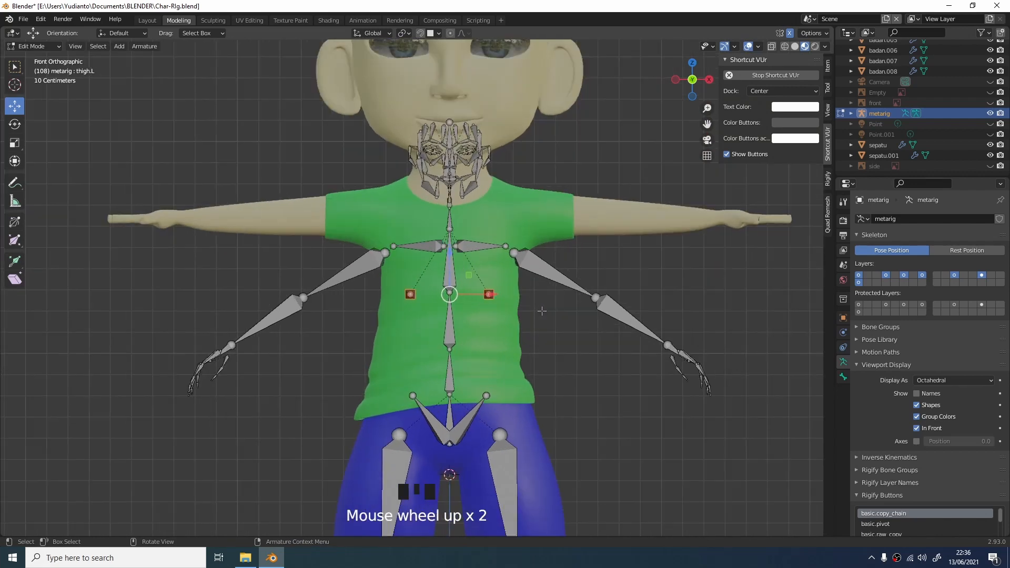
{"action": "left_click", "coordinate": [538, 309]}
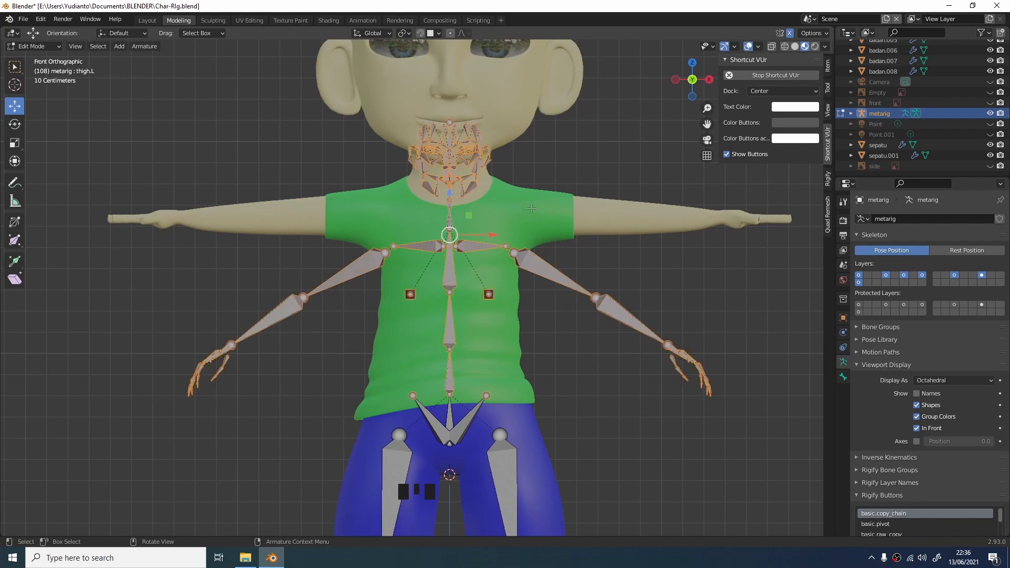
Select the left arm, breast and shoulder bones with the chest, neck and face bones, and raise them along Z toward the neck.
{"action": "left_click_drag", "start_coordinate": [532, 209], "coordinate": [804, 477]}
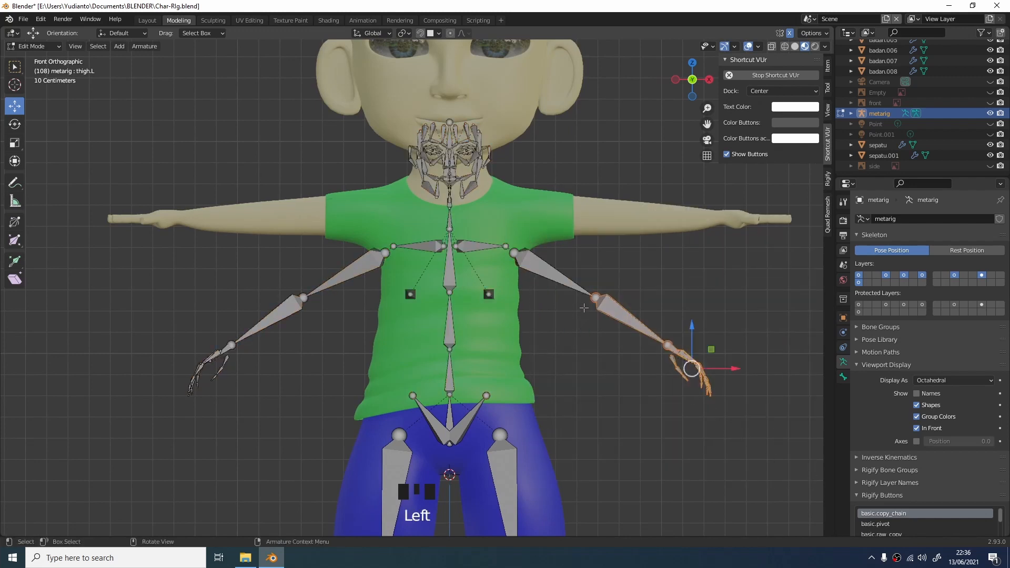
{"action": "left_click", "coordinate": [577, 292], "text": "shift"}
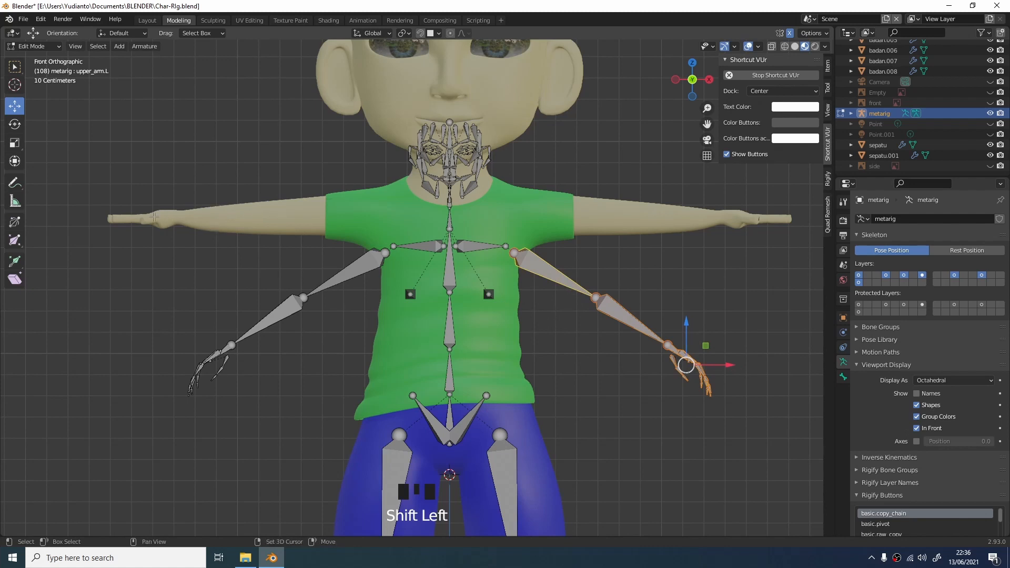
{"action": "left_click", "coordinate": [489, 294], "text": "shift"}
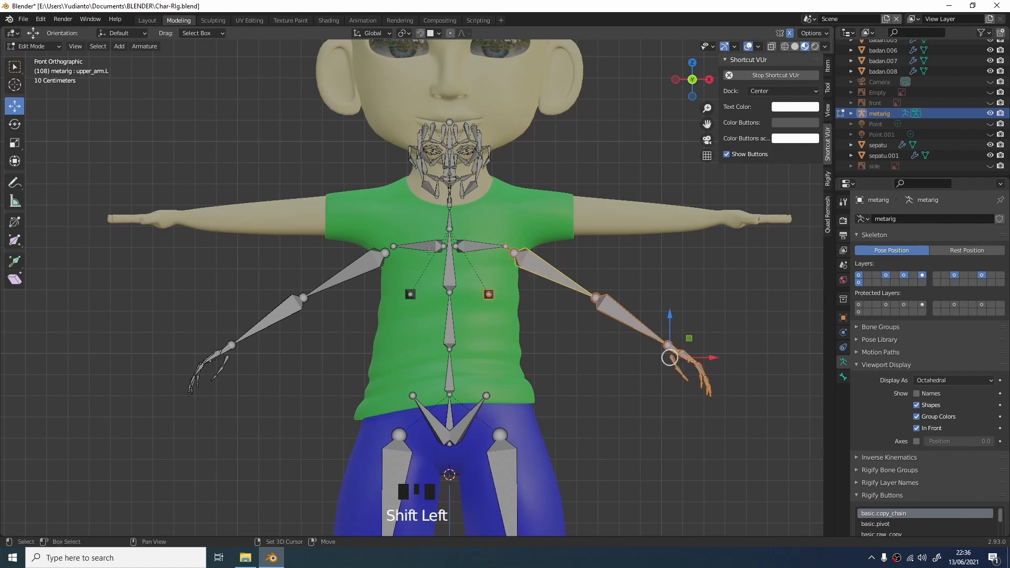
{"action": "left_click", "coordinate": [459, 252], "text": "shift"}
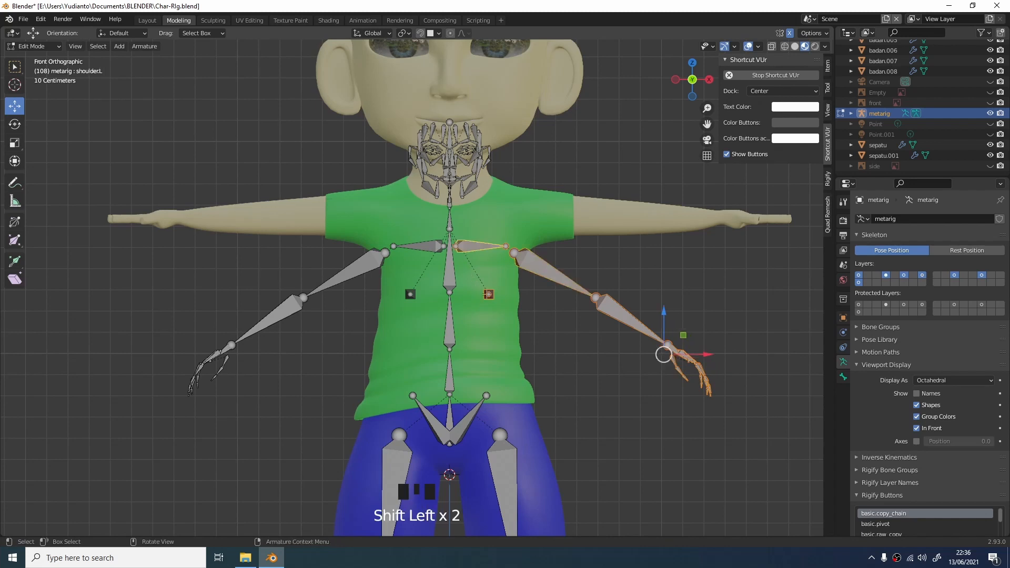
{"action": "left_click", "coordinate": [451, 283], "text": "shift"}
{"action": "left_click_drag", "start_coordinate": [354, 103], "coordinate": [542, 231], "text": "shift"}
{"action": "left_click_drag", "start_coordinate": [496, 164], "coordinate": [499, 135]}
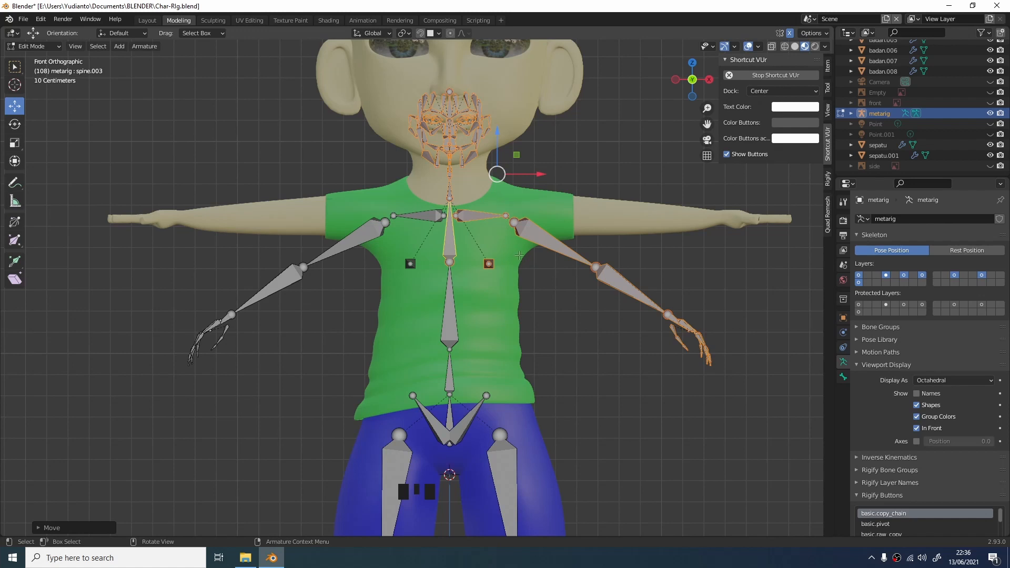
Delete both breast bones from the metarig.
{"action": "left_click", "coordinate": [483, 263]}
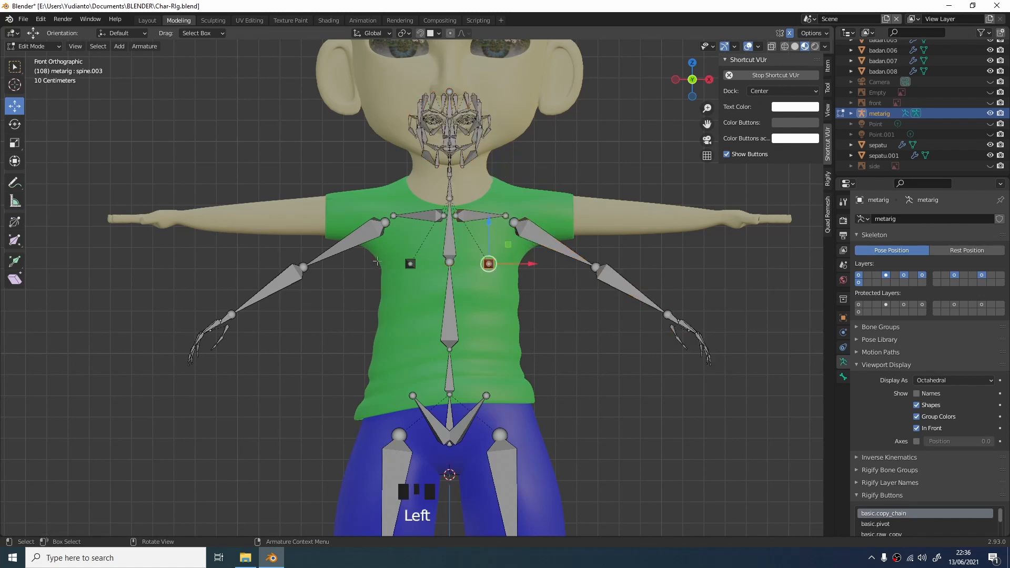
{"action": "left_click", "coordinate": [410, 263], "text": "shift"}
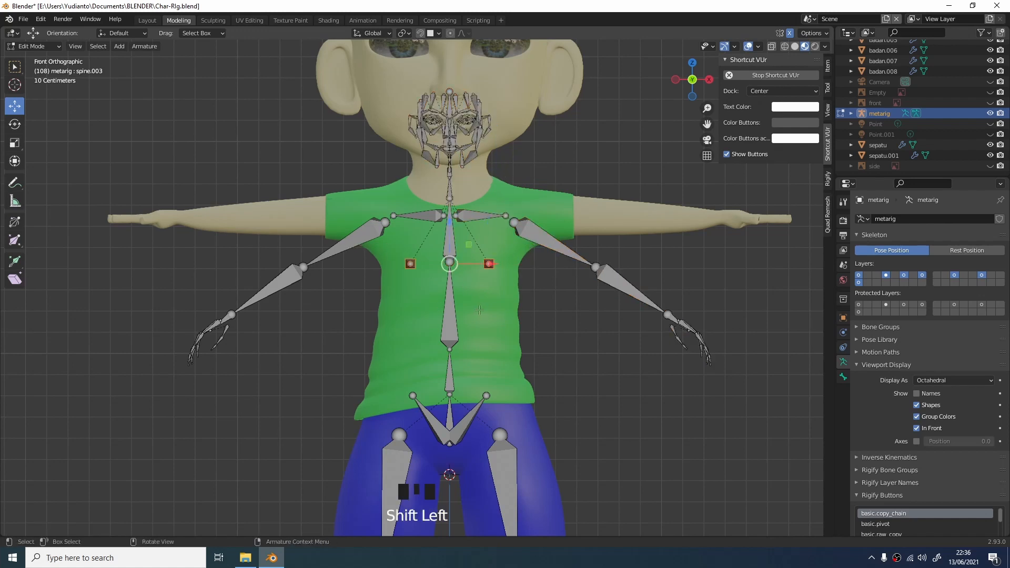
{"action": "key", "text": "x"}
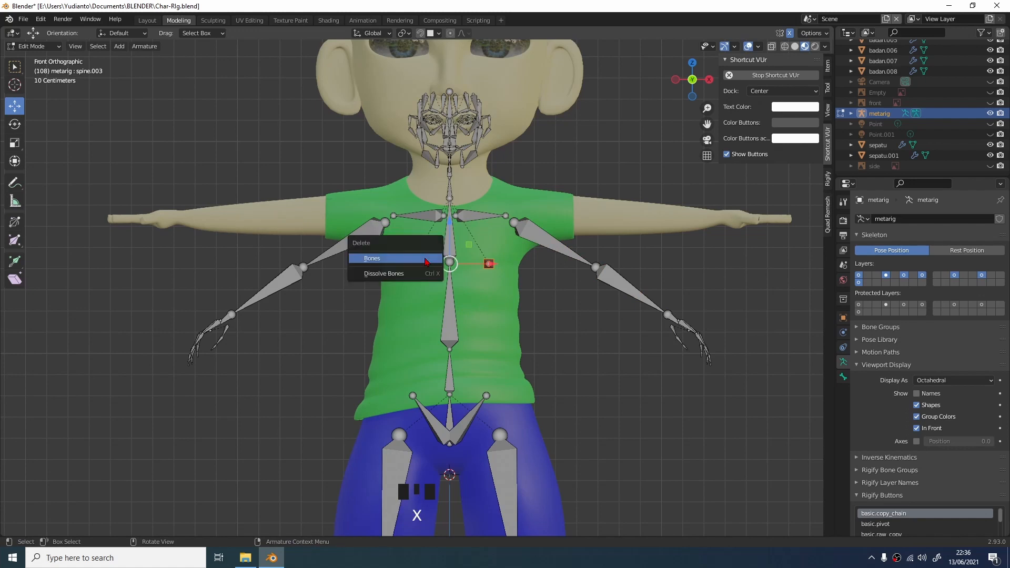
{"action": "left_click", "coordinate": [427, 260]}
Select the left arm chain from upper arm to fingers and raise it along Z to shoulder height.
{"action": "scroll", "coordinate": [555, 289], "scroll_direction": "down", "scroll_amount": 1}
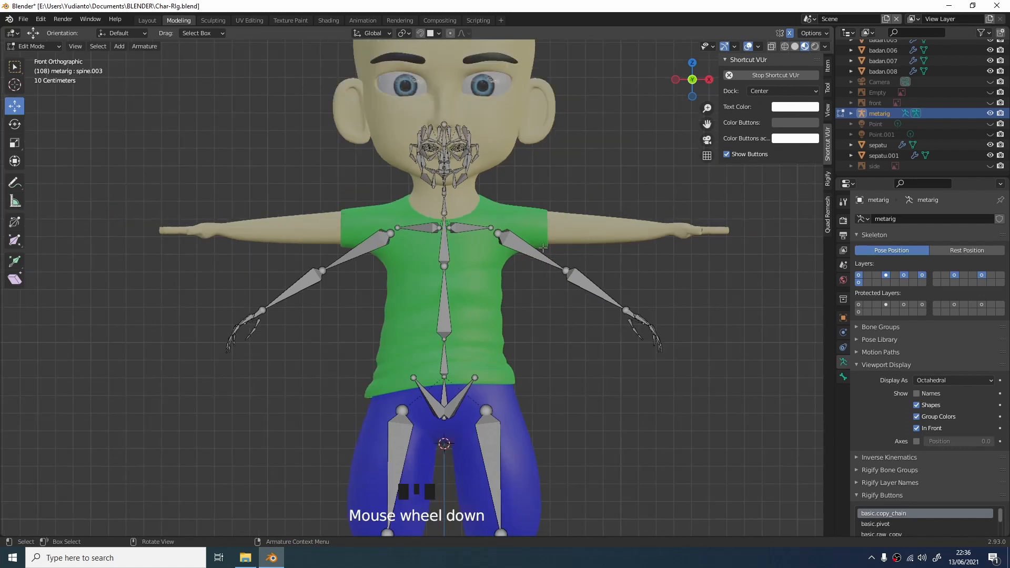
{"action": "left_click_drag", "start_coordinate": [528, 217], "coordinate": [661, 353]}
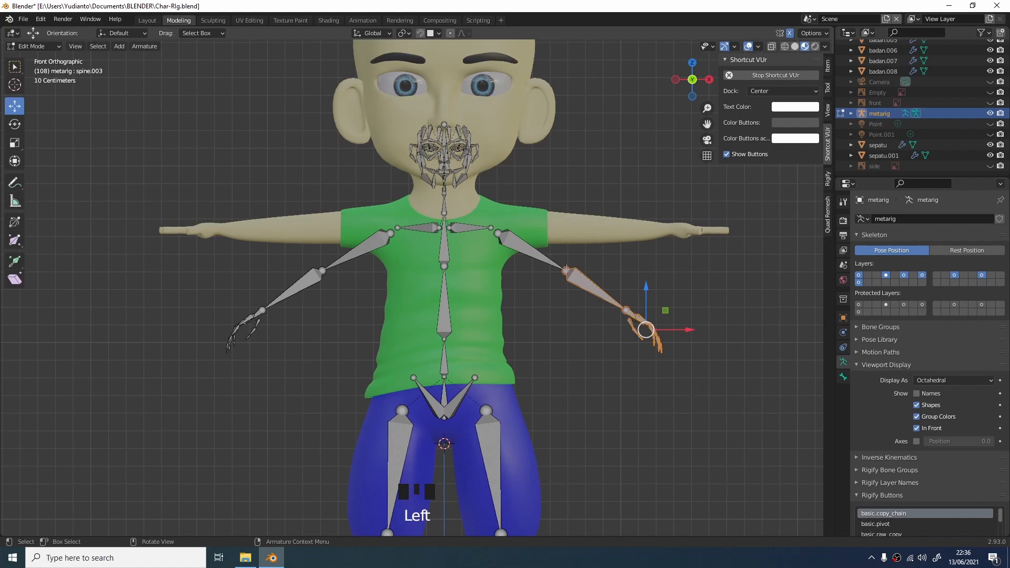
{"action": "left_click", "coordinate": [649, 370], "text": "shift"}
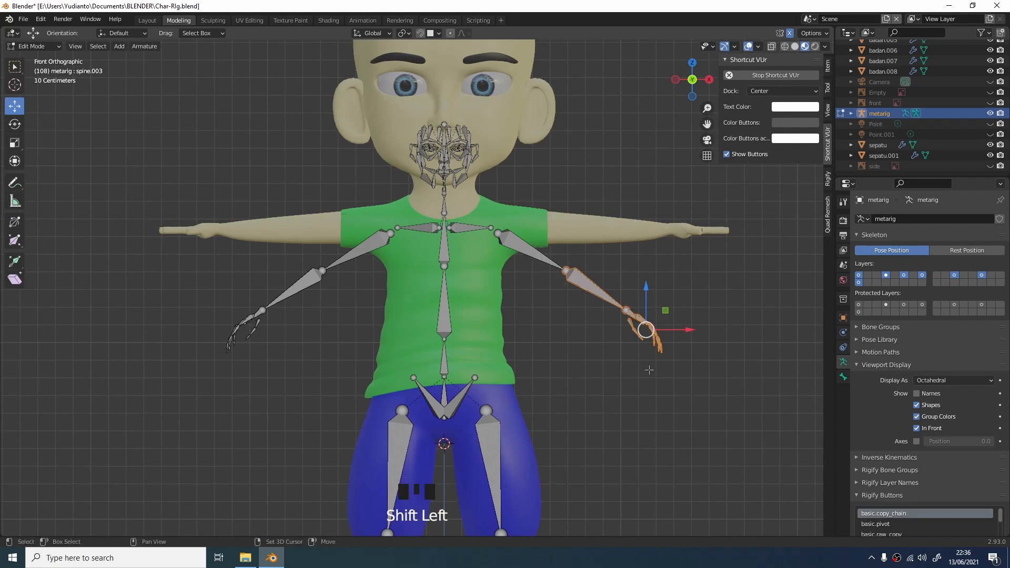
{"action": "left_click_drag", "start_coordinate": [516, 212], "coordinate": [703, 407]}
{"action": "left_click", "coordinate": [533, 265], "text": "shift"}
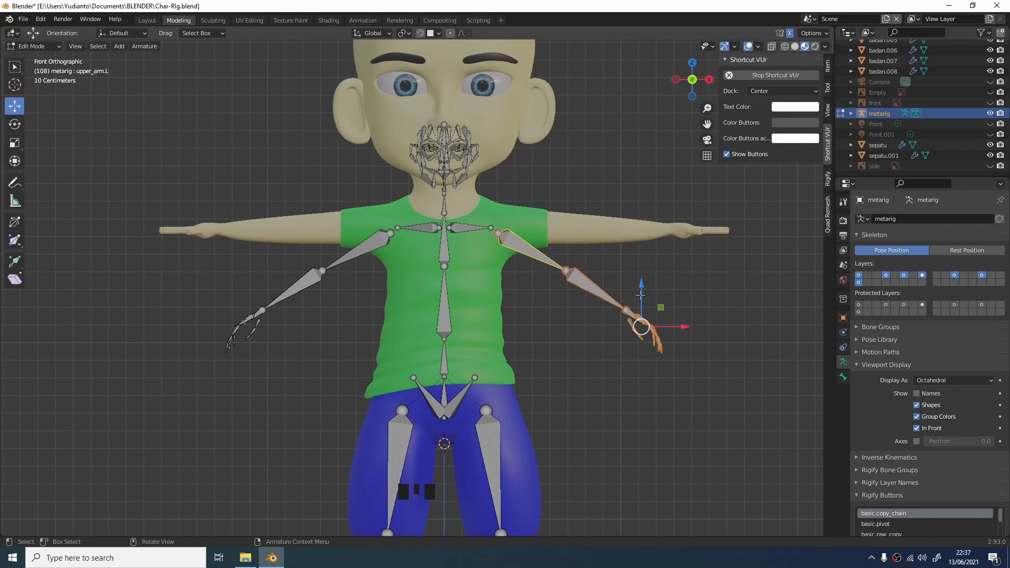
{"action": "left_click_drag", "start_coordinate": [640, 295], "coordinate": [647, 279]}
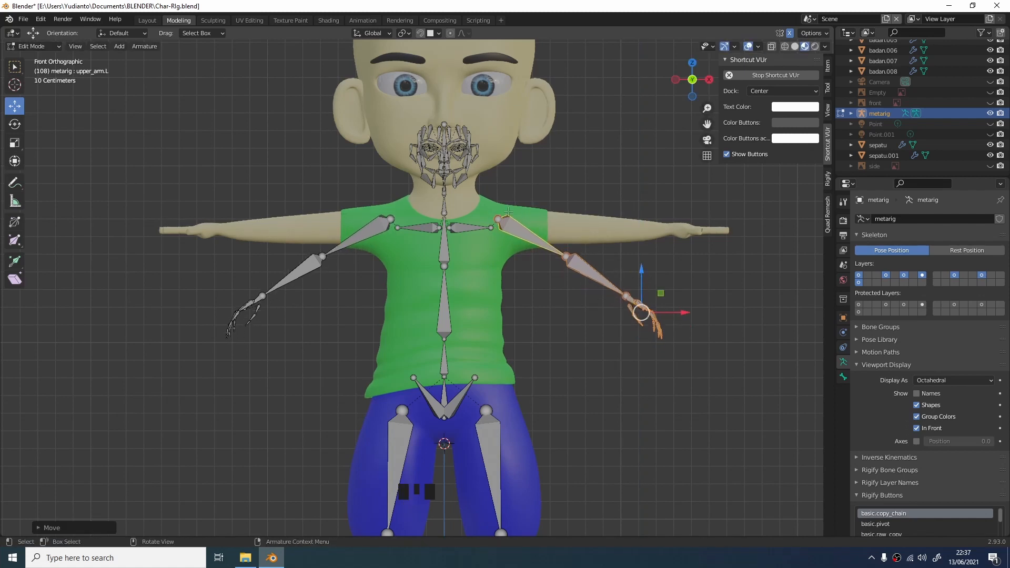
Rotate the left arm chain to horizontal, then move it up along Z and outward along X into the character's left arm.
{"action": "left_click", "coordinate": [15, 124]}
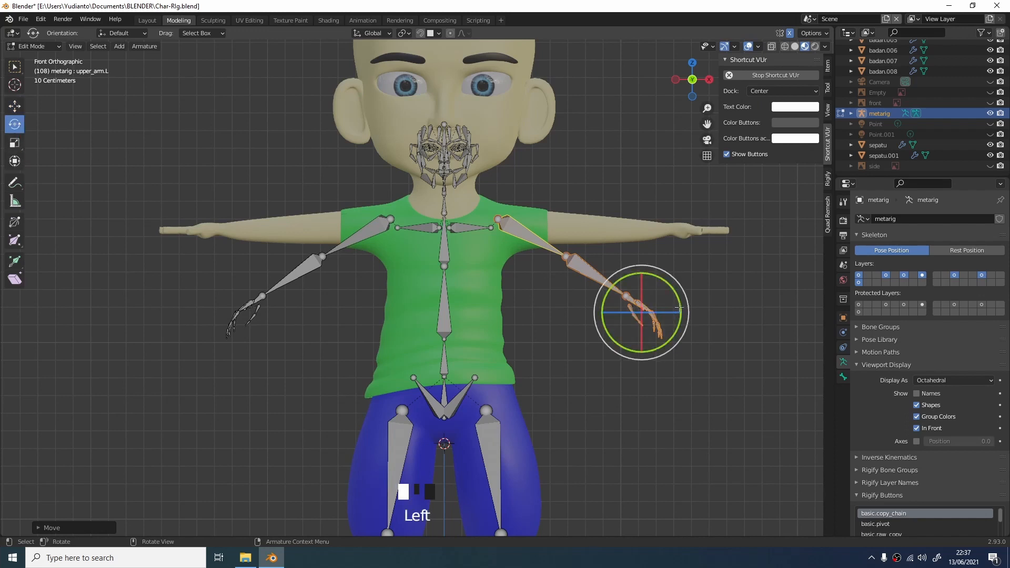
{"action": "left_click_drag", "start_coordinate": [679, 305], "coordinate": [665, 286]}
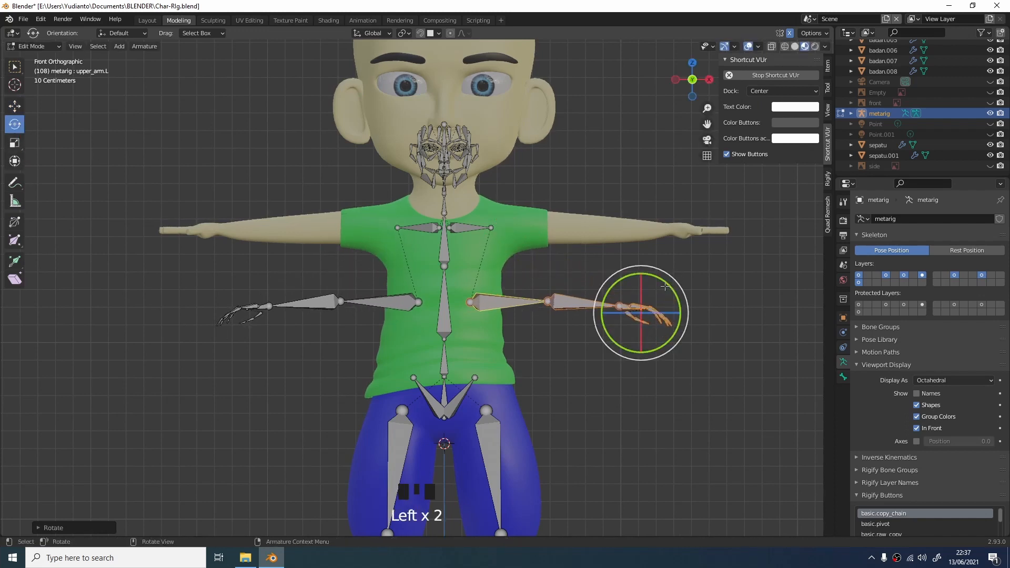
{"action": "left_click", "coordinate": [15, 106]}
{"action": "left_click_drag", "start_coordinate": [641, 273], "coordinate": [643, 196]}
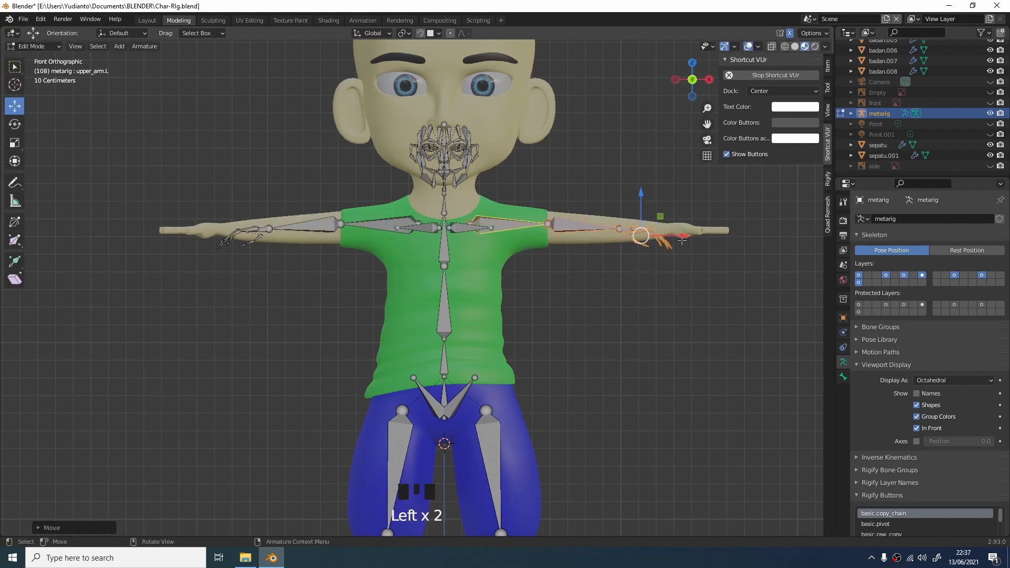
{"action": "left_click_drag", "start_coordinate": [682, 240], "coordinate": [721, 238]}
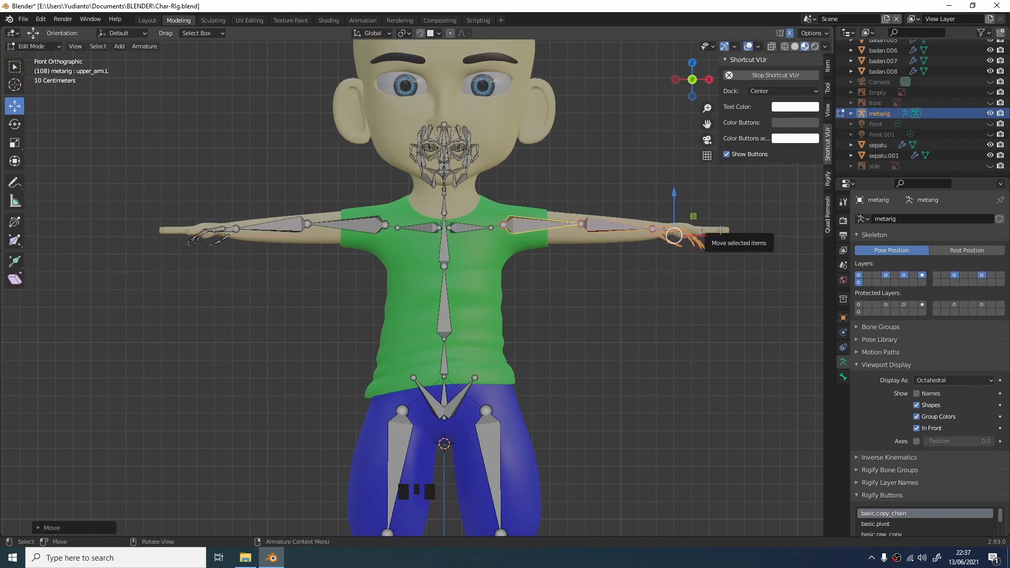
{"action": "key", "text": "KP_7"}
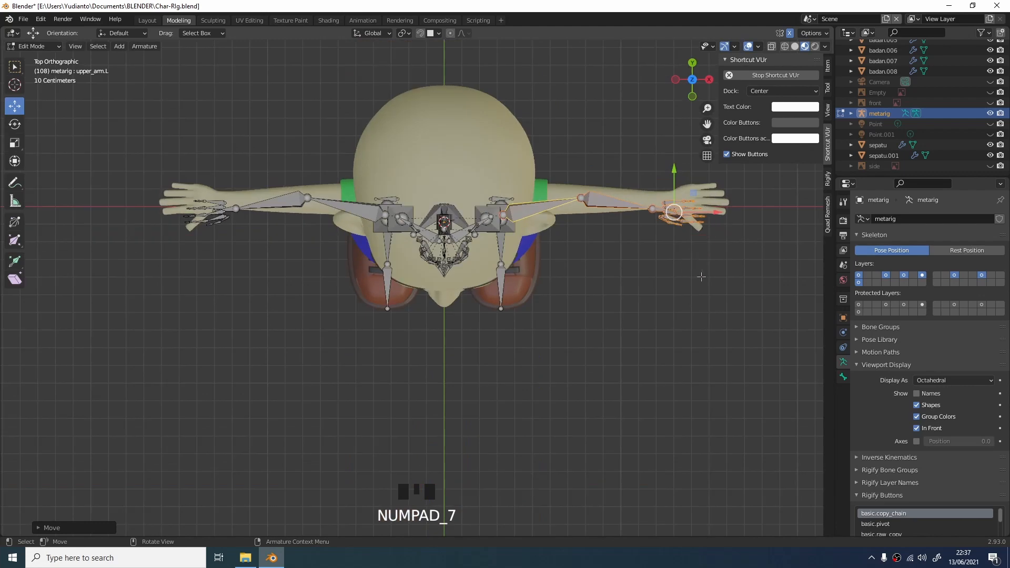
Move the left arm chain along X and back along Y until its finger bones sit inside the character's hand.
{"action": "middle_click_drag", "start_coordinate": [701, 277], "coordinate": [582, 351], "text": "shift"}
{"action": "scroll", "coordinate": [626, 306], "scroll_direction": "up", "scroll_amount": 3}
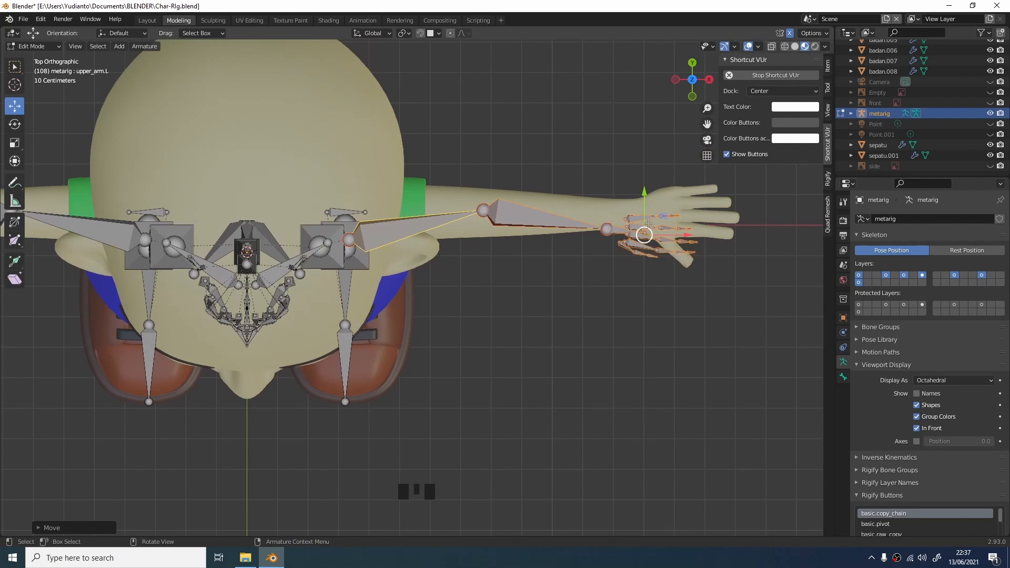
{"action": "left_click_drag", "start_coordinate": [685, 235], "coordinate": [732, 241]}
{"action": "left_click_drag", "start_coordinate": [693, 203], "coordinate": [683, 181]}
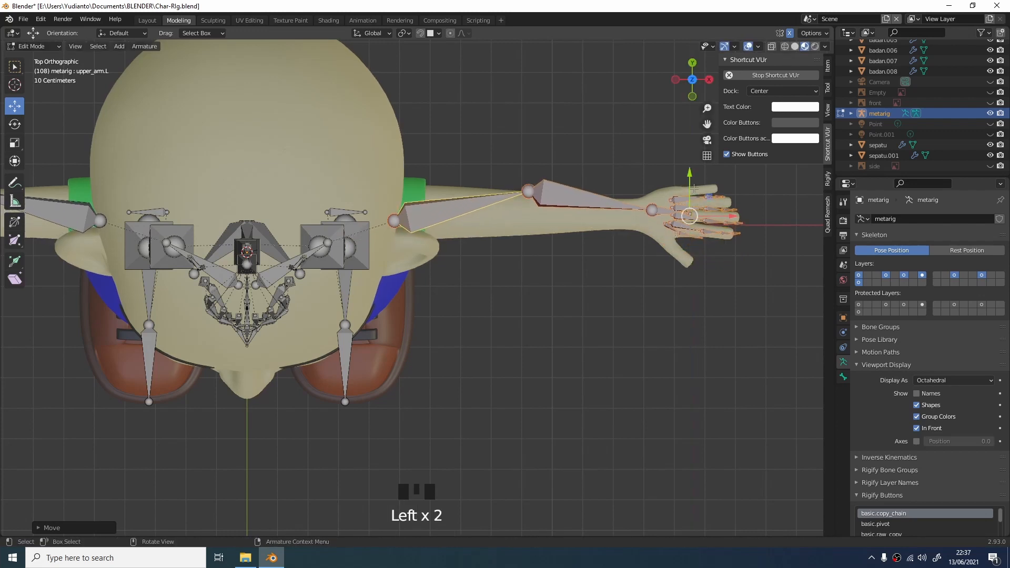
{"action": "left_click_drag", "start_coordinate": [732, 216], "coordinate": [724, 216]}
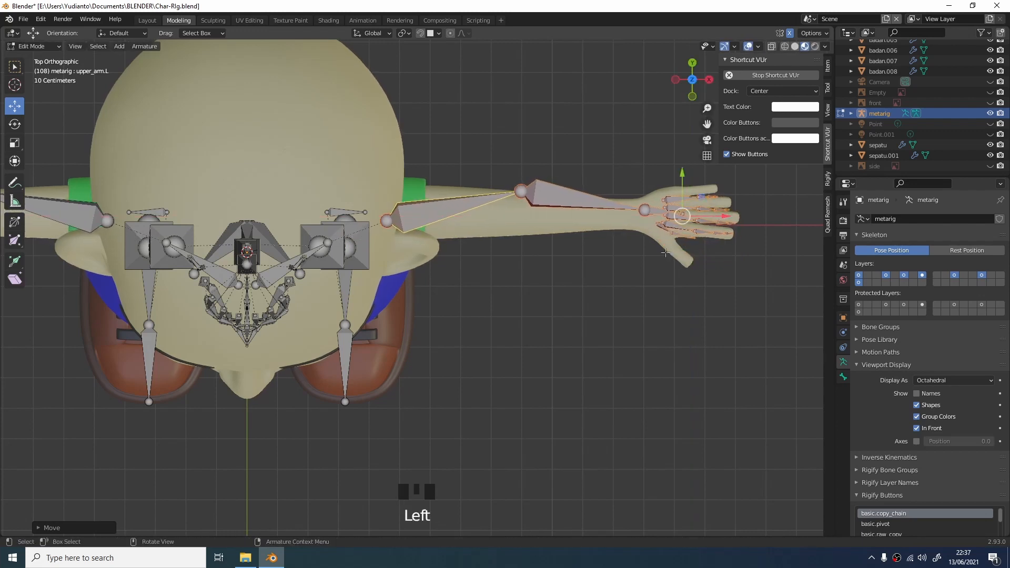
Select the left elbow joint and move it forward along Y into the middle of the arm.
{"action": "left_click_drag", "start_coordinate": [501, 125], "coordinate": [557, 258]}
{"action": "left_click_drag", "start_coordinate": [522, 153], "coordinate": [523, 174]}
{"action": "scroll", "coordinate": [582, 264], "scroll_direction": "down", "scroll_amount": 1}
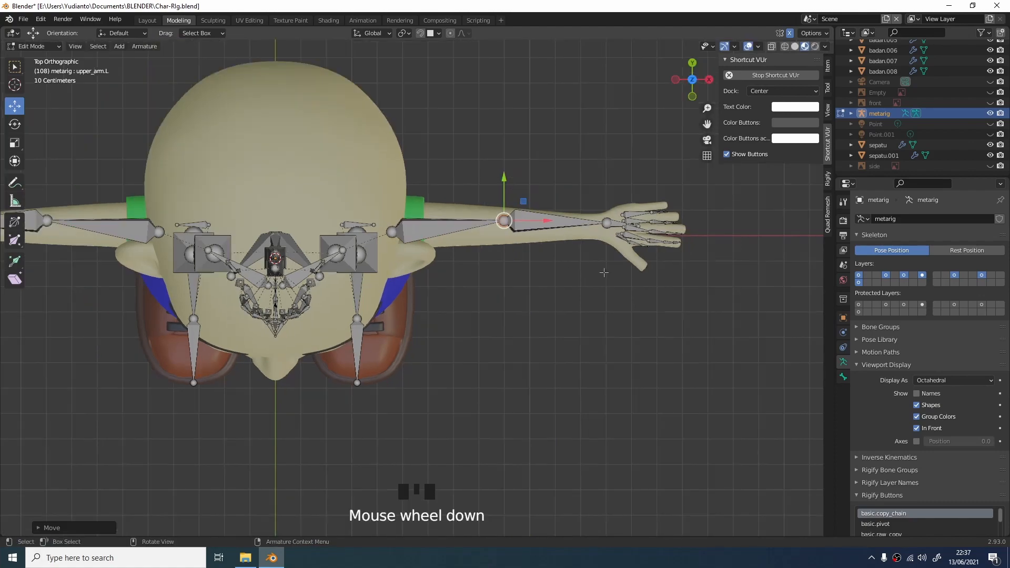
Move the left upper arm's starting joint inward along X to the shoulder and shorten the left shoulder bone.
{"action": "middle_click_drag", "start_coordinate": [604, 272], "coordinate": [548, 219]}
{"action": "key", "text": "KP_3"}
{"action": "key", "text": "KP_1"}
{"action": "left_click", "coordinate": [392, 197]}
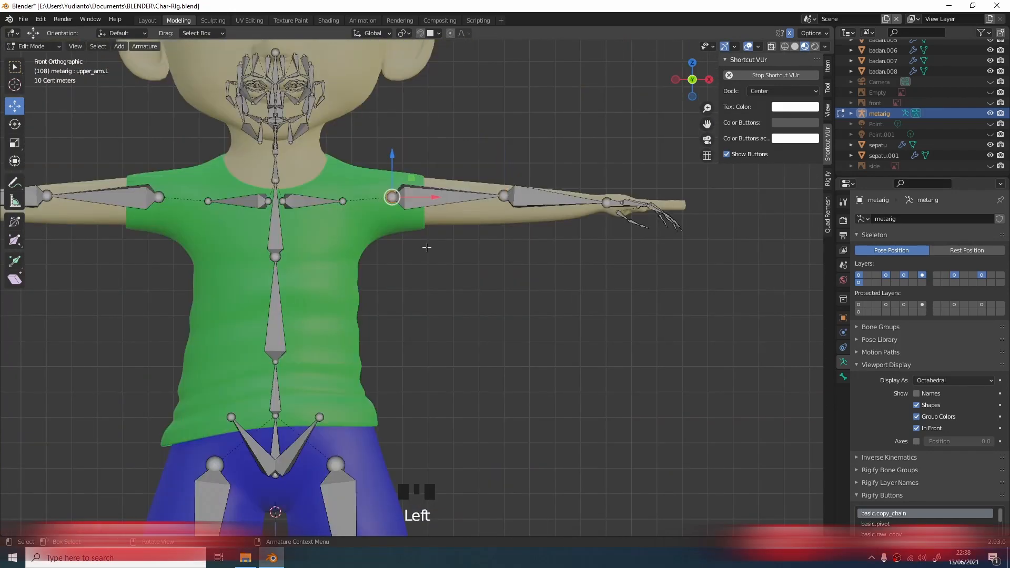
{"action": "left_click_drag", "start_coordinate": [427, 197], "coordinate": [358, 201]}
{"action": "left_click", "coordinate": [343, 201]}
Shift the left elbow joint slightly inward along X and back along Y.
{"action": "left_click", "coordinate": [504, 196]}
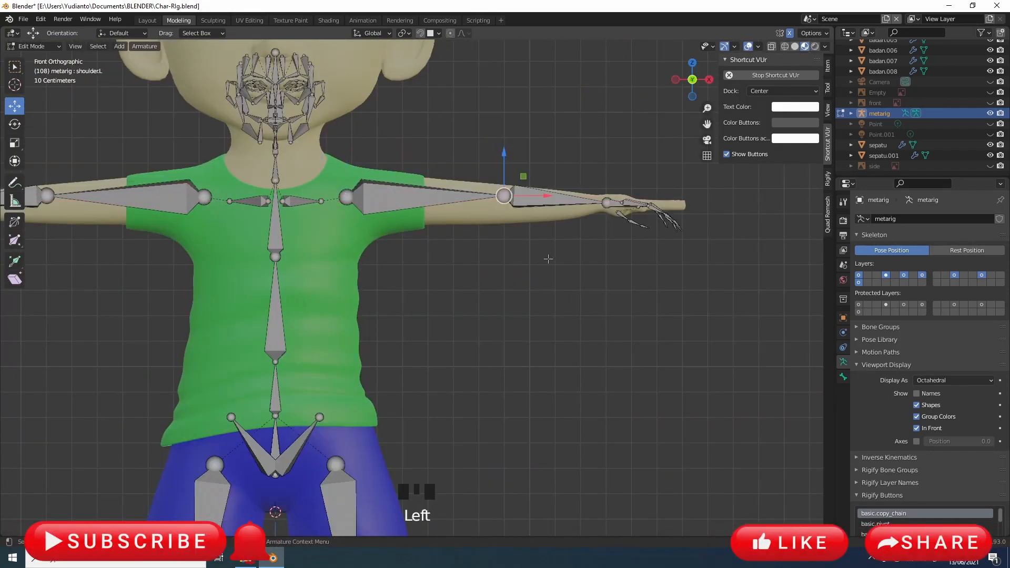
{"action": "key", "text": "KP_7"}
{"action": "key", "text": "Left"}
{"action": "key", "text": "Left"}
{"action": "key", "text": "Left"}
{"action": "scroll", "coordinate": [567, 241], "scroll_direction": "up", "scroll_amount": 2}
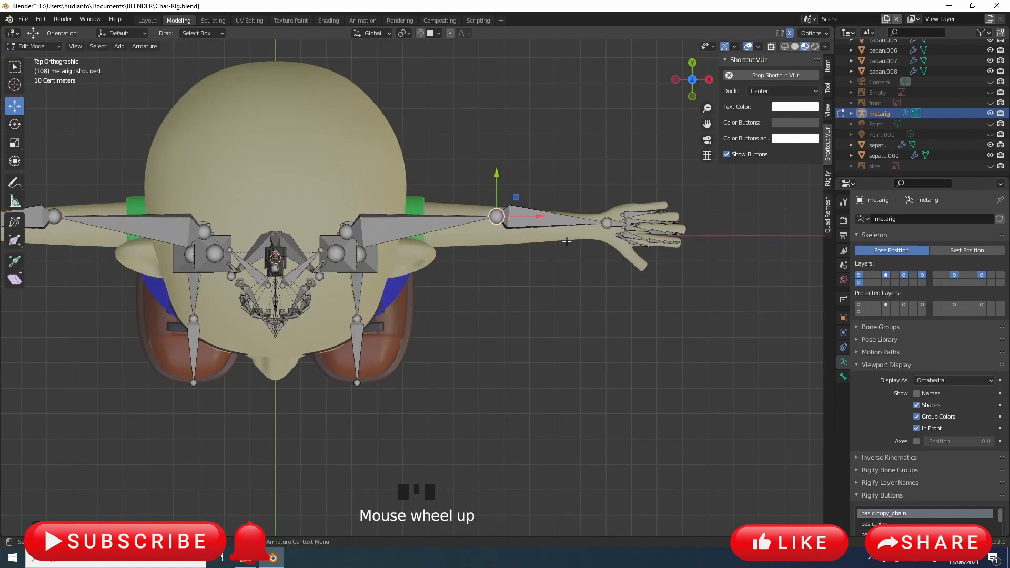
Select the left thumb chain, then move and rotate it into the character's thumb.
{"action": "scroll", "coordinate": [567, 241], "scroll_direction": "up", "scroll_amount": 1}
{"action": "middle_click_drag", "start_coordinate": [684, 278], "coordinate": [412, 322], "text": "shift"}
{"action": "scroll", "coordinate": [575, 377], "scroll_direction": "up", "scroll_amount": 4}
{"action": "left_click", "coordinate": [403, 270]}
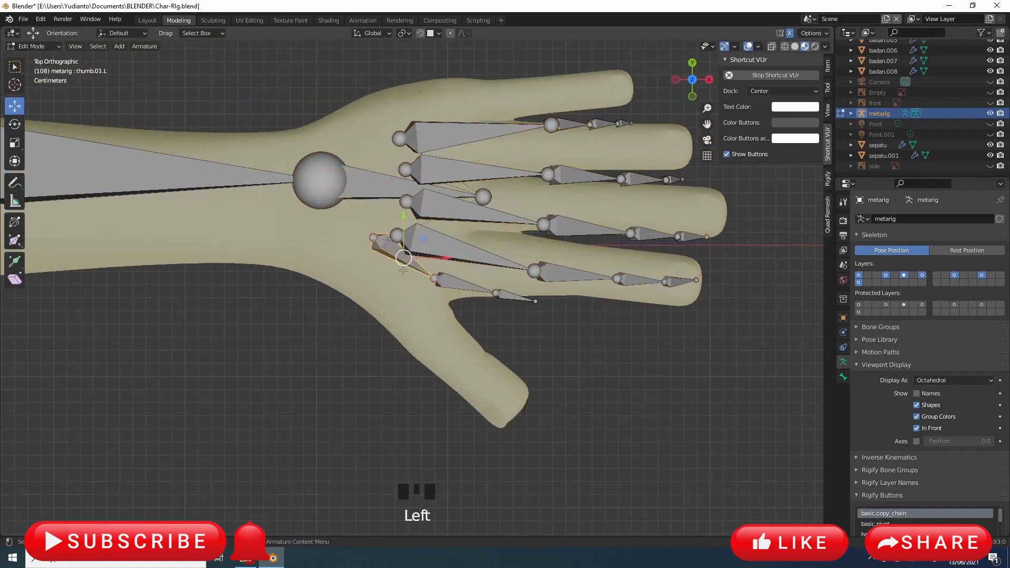
{"action": "key", "text": "ctrl+KP_Add"}
{"action": "key", "text": "ctrl+KP_Add"}
{"action": "key", "text": "ctrl+KP_Add"}
{"action": "key", "text": "r"}
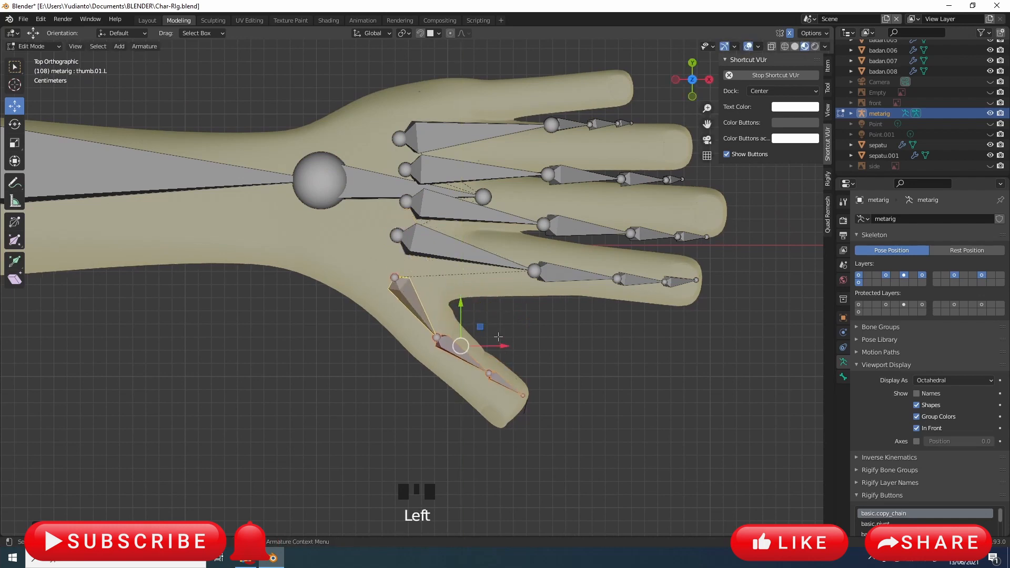
{"action": "left_click", "coordinate": [524, 373]}
Select the left index finger chain together with its palm.01.L bone.
{"action": "left_click", "coordinate": [490, 265]}
{"action": "key", "text": "shift+KP_Add"}
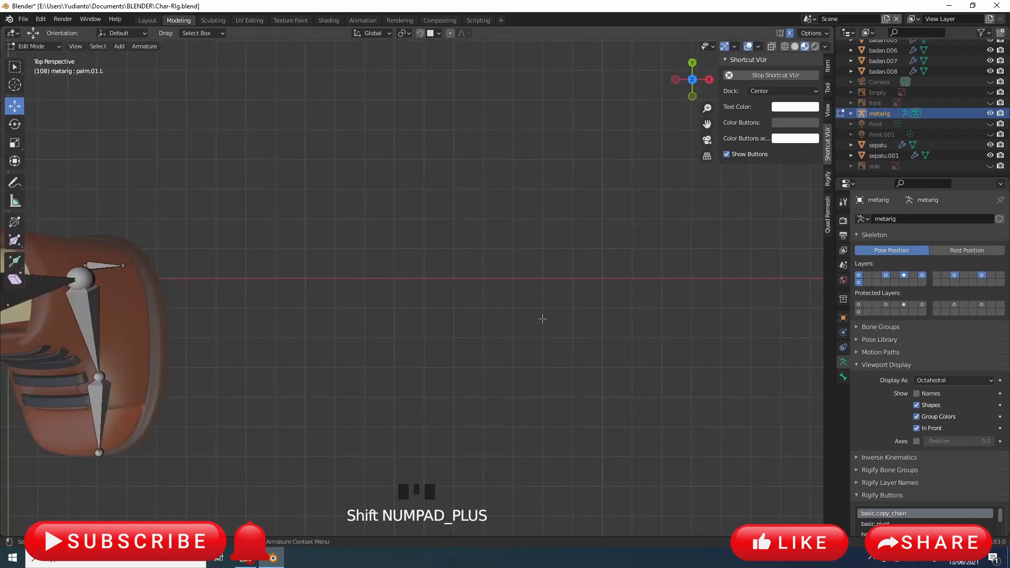
{"action": "key", "text": "KP_7"}
{"action": "key", "text": "ctrl+KP_Add"}
{"action": "left_click", "coordinate": [532, 308]}
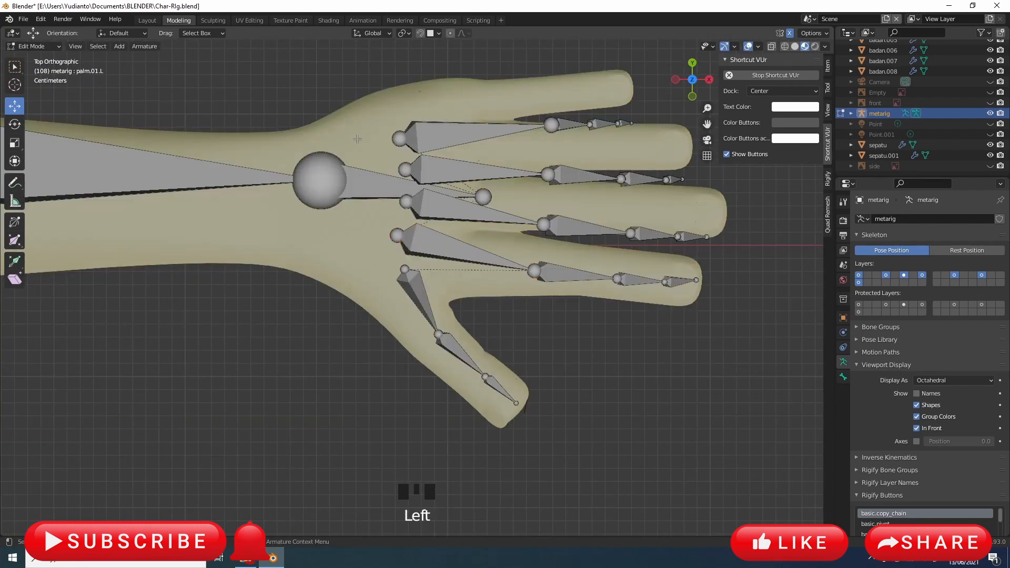
{"action": "key", "text": "ctrl+KP_Add"}
{"action": "left_click", "coordinate": [534, 311]}
{"action": "left_click", "coordinate": [579, 274]}
{"action": "left_click", "coordinate": [463, 247], "text": "shift"}
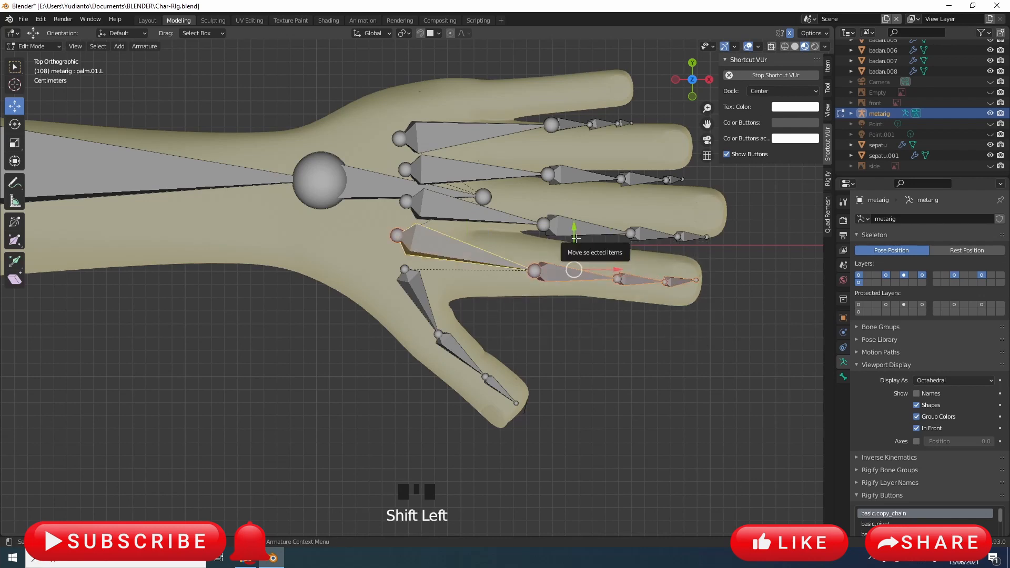
Select the left hand's finger bones beyond the palm, leaving out the palm and thumb bones.
{"action": "key", "text": "KP_1"}
{"action": "scroll", "coordinate": [568, 331], "scroll_direction": "down", "scroll_amount": 5}
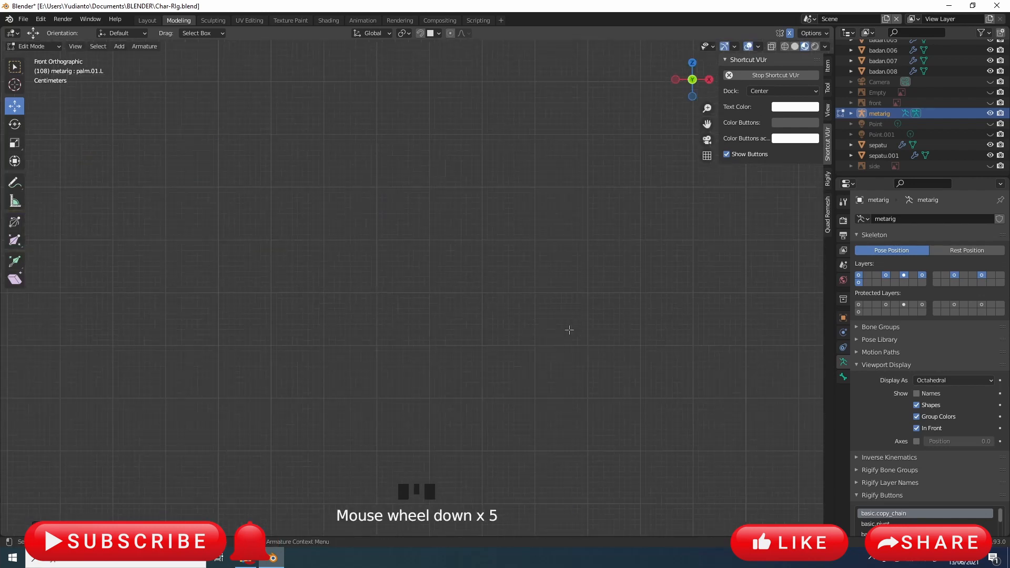
{"action": "scroll", "coordinate": [568, 332], "scroll_direction": "up", "scroll_amount": 6}
{"action": "scroll", "coordinate": [579, 295], "scroll_direction": "up", "scroll_amount": 2}
{"action": "middle_click_drag", "start_coordinate": [619, 251], "coordinate": [558, 295], "text": "shift"}
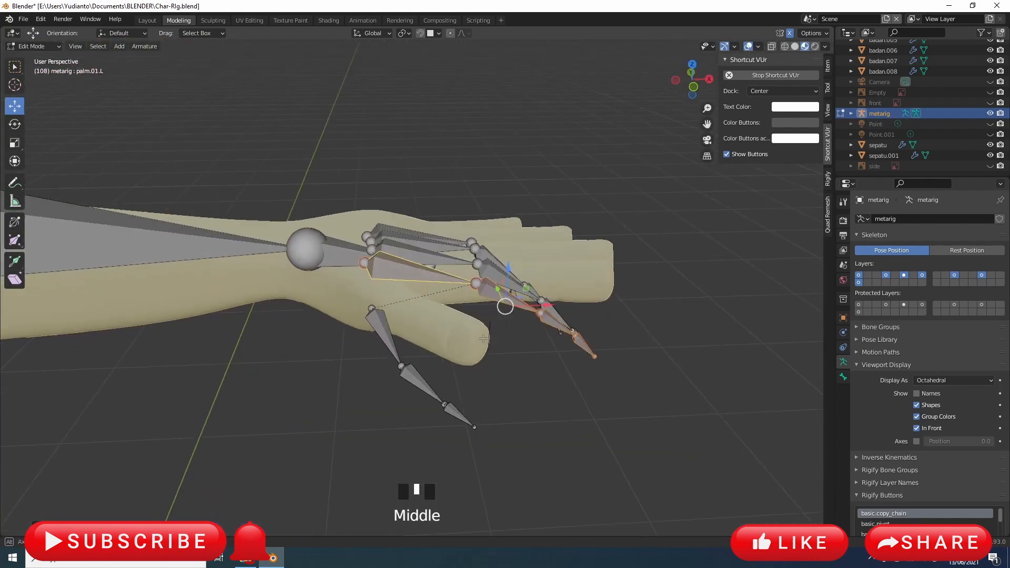
{"action": "left_click_drag", "start_coordinate": [457, 217], "coordinate": [657, 412]}
{"action": "middle_click_drag", "start_coordinate": [579, 315], "coordinate": [565, 298]}
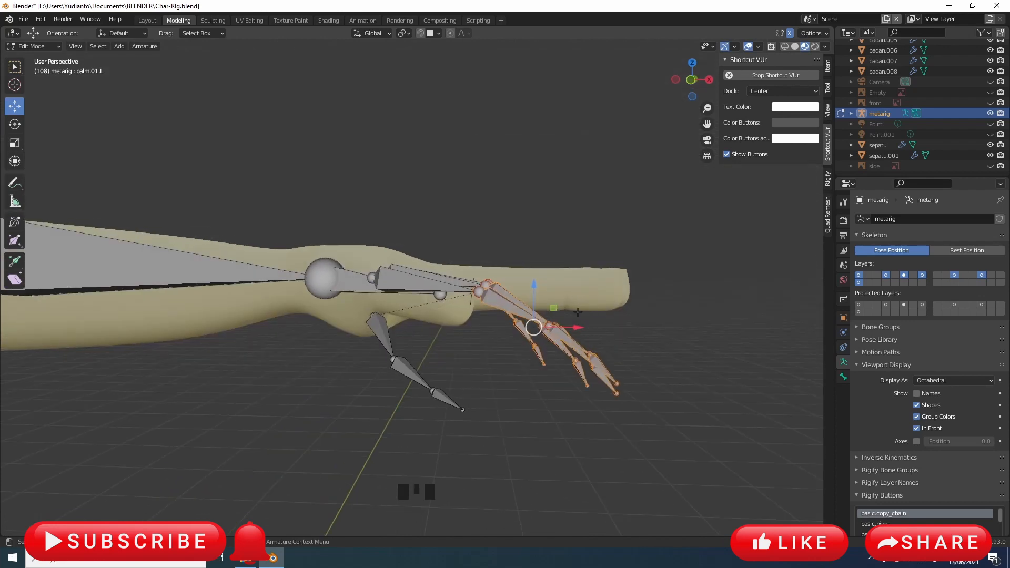
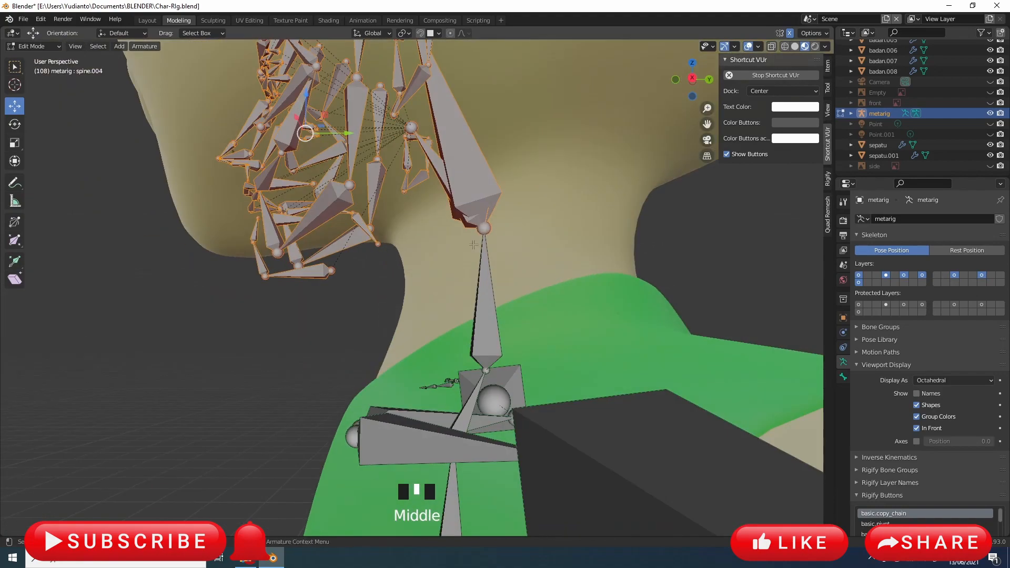
Raise the face bones together with the head bone's tip along Z until the tip reaches the crown.
{"action": "key", "text": "KP_1"}
{"action": "scroll", "coordinate": [379, 174], "scroll_direction": "down", "scroll_amount": 4}
{"action": "left_click_drag", "start_coordinate": [392, 205], "coordinate": [394, 201]}
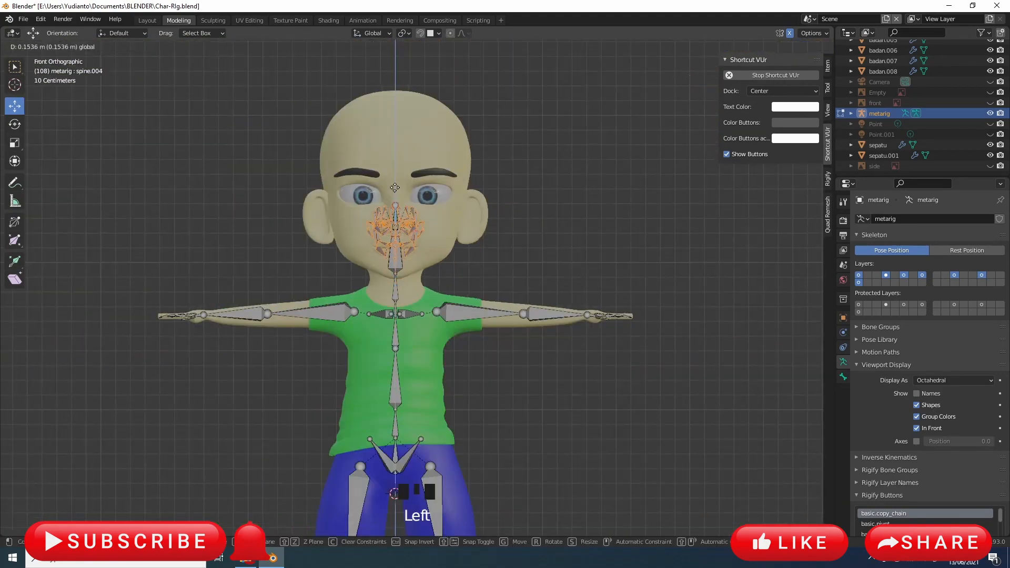
{"action": "left_click_drag", "start_coordinate": [381, 102], "coordinate": [382, 101]}
{"action": "middle_click_drag", "start_coordinate": [383, 101], "coordinate": [447, 337]}
{"action": "scroll", "coordinate": [400, 211], "scroll_direction": "up", "scroll_amount": 5}
Deselect the head bone's tip and lower the face bones along Z to the character's face.
{"action": "left_click", "coordinate": [481, 101], "text": "shift"}
{"action": "scroll", "coordinate": [481, 115], "scroll_direction": "down", "scroll_amount": 4}
{"action": "middle_click_drag", "start_coordinate": [480, 211], "coordinate": [476, 111], "text": "shift"}
{"action": "scroll", "coordinate": [476, 110], "scroll_direction": "up", "scroll_amount": 2}
{"action": "left_click_drag", "start_coordinate": [476, 74], "coordinate": [480, 248]}
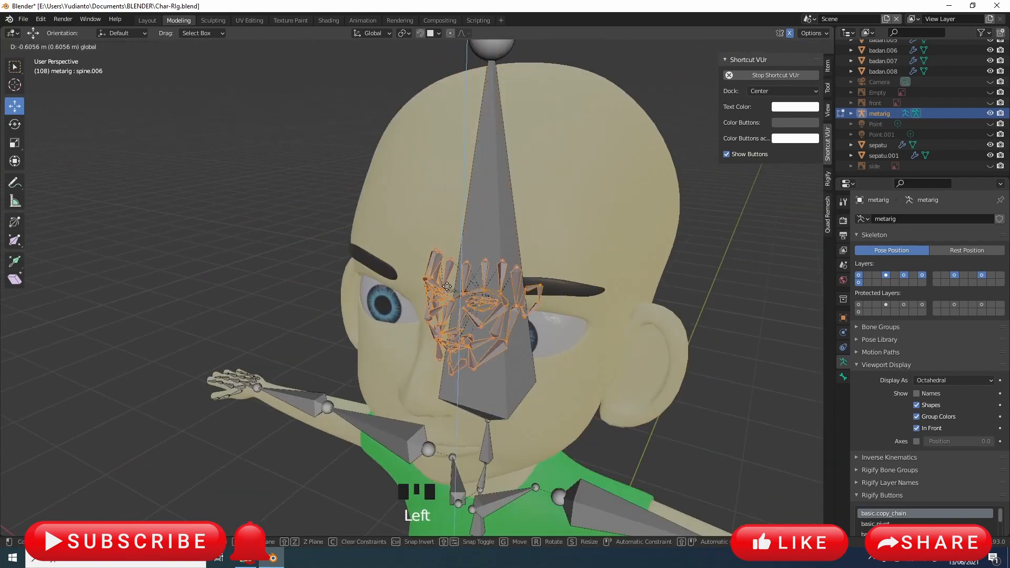
{"action": "middle_click_drag", "start_coordinate": [480, 247], "coordinate": [465, 222]}
{"action": "middle_click_drag", "start_coordinate": [465, 221], "coordinate": [464, 118], "text": "shift"}
{"action": "left_click_drag", "start_coordinate": [391, 121], "coordinate": [391, 144]}
Scale up the face bones and compress them vertically along Z to suit the character's face.
{"action": "middle_click_drag", "start_coordinate": [448, 158], "coordinate": [537, 171]}
{"action": "middle_click_drag", "start_coordinate": [545, 175], "coordinate": [544, 253], "text": "shift"}
{"action": "scroll", "coordinate": [544, 253], "scroll_direction": "up", "scroll_amount": 2}
{"action": "key", "text": "s"}
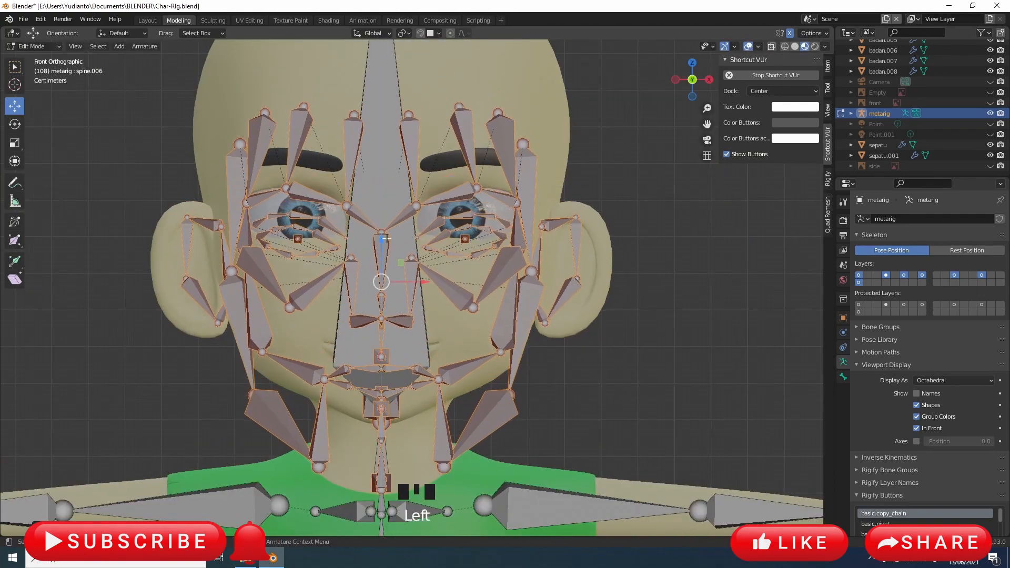
{"action": "left_click", "coordinate": [172, 157]}
{"action": "left_click", "coordinate": [391, 237]}
{"action": "left_click", "coordinate": [391, 237]}
{"action": "left_click", "coordinate": [391, 237]}
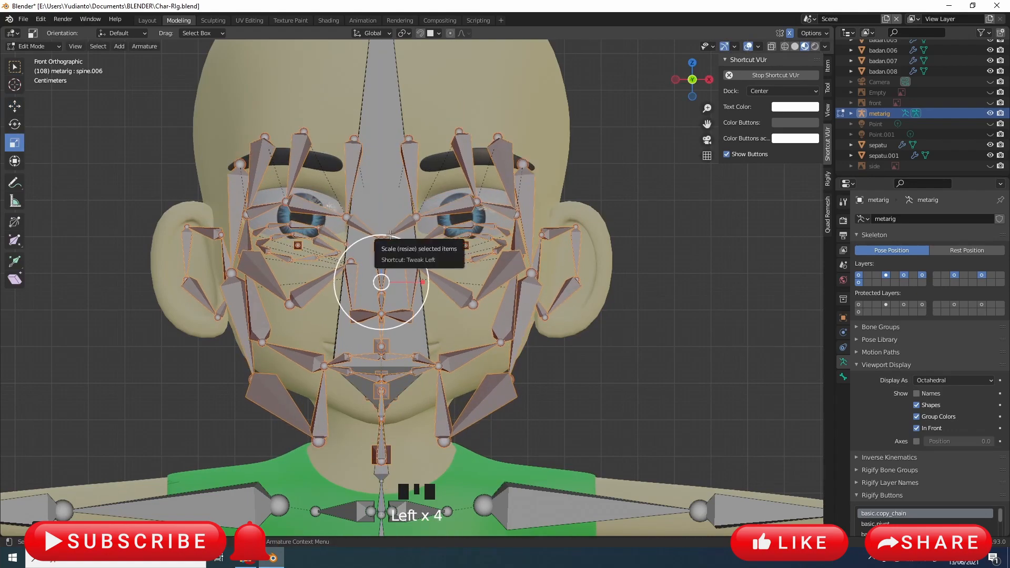
Raise the face bones along Z and scale them to match the character's eyes and head width.
{"action": "left_click", "coordinate": [14, 106]}
{"action": "left_click_drag", "start_coordinate": [382, 242], "coordinate": [381, 212]}
{"action": "key", "text": "s"}
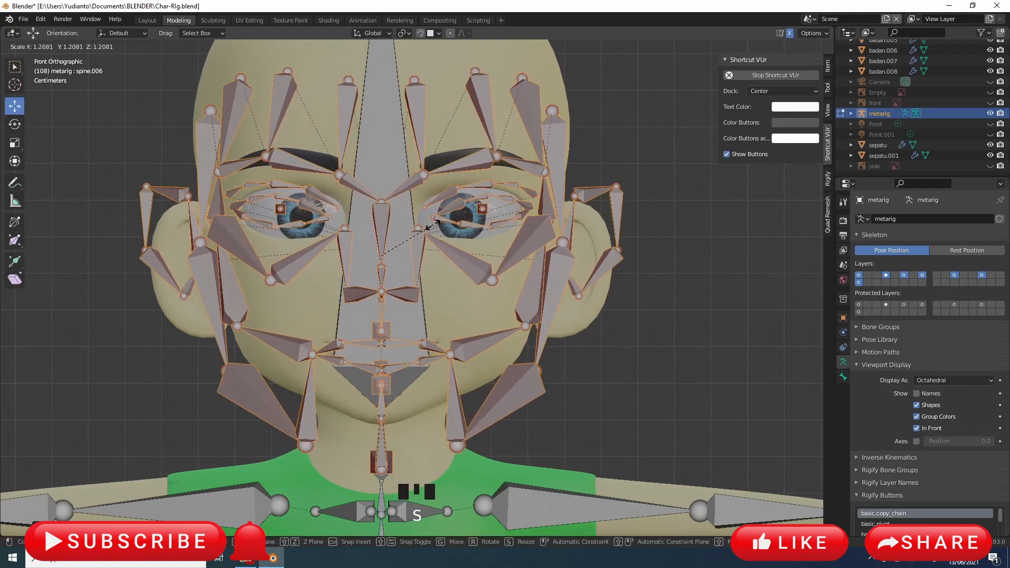
{"action": "left_click", "coordinate": [432, 227]}
{"action": "scroll", "coordinate": [433, 227], "scroll_direction": "down", "scroll_amount": 5}
{"action": "middle_click_drag", "start_coordinate": [433, 226], "coordinate": [447, 247]}
{"action": "key", "text": "s"}
{"action": "left_click", "coordinate": [542, 270]}
Select the left ear bones, lower them along Z and scale them up to fit the ear.
{"action": "scroll", "coordinate": [537, 265], "scroll_direction": "up", "scroll_amount": 4}
{"action": "middle_click_drag", "start_coordinate": [532, 258], "coordinate": [531, 218]}
{"action": "left_click_drag", "start_coordinate": [584, 174], "coordinate": [663, 290]}
{"action": "middle_click_drag", "start_coordinate": [526, 263], "coordinate": [593, 257]}
{"action": "key", "text": "KP_1"}
{"action": "left_click_drag", "start_coordinate": [538, 216], "coordinate": [538, 232]}
{"action": "key", "text": "s"}
{"action": "left_click", "coordinate": [570, 243]}
Select the upper and lower lid bones of the left eye and scale them to the eye opening.
{"action": "scroll", "coordinate": [598, 271], "scroll_direction": "up", "scroll_amount": 3}
{"action": "left_click", "coordinate": [459, 186]}
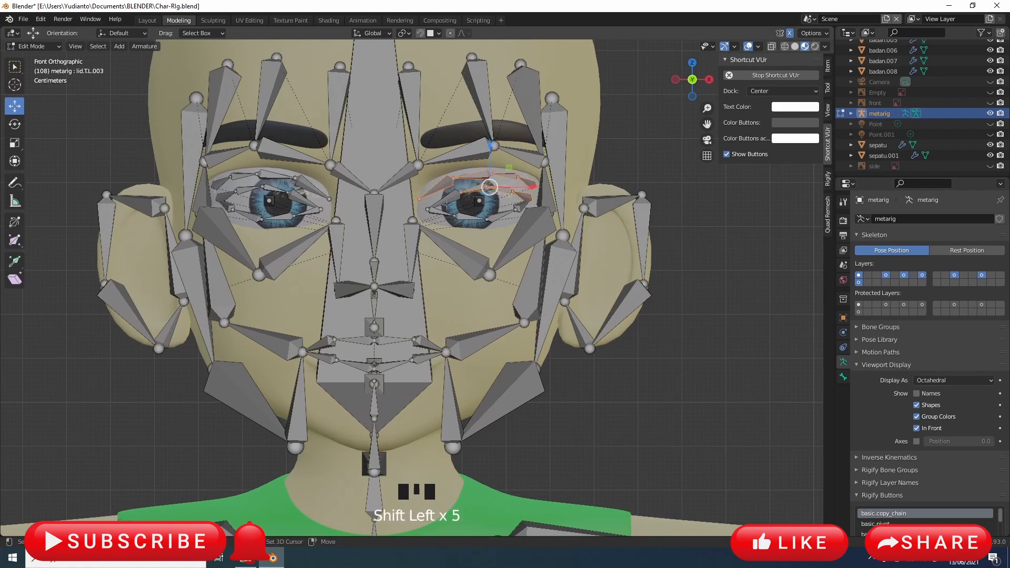
{"action": "key", "text": "s"}
{"action": "left_click", "coordinate": [520, 205]}
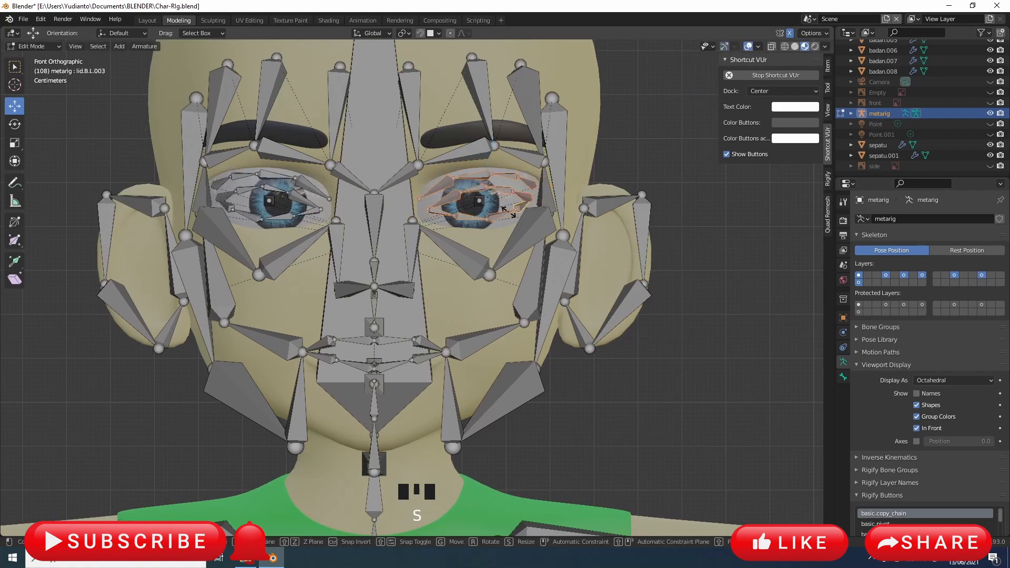
Move the nose bones back and down to the nose profile, then adjust the nose bridge joint along Z.
{"action": "middle_click_drag", "start_coordinate": [510, 212], "coordinate": [399, 258]}
{"action": "key", "text": "KP_3"}
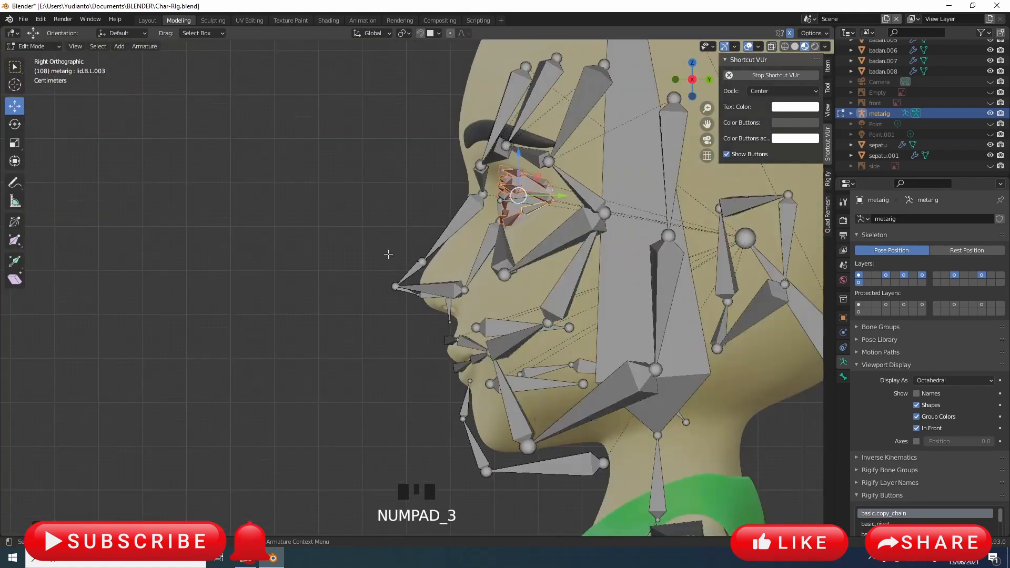
{"action": "left_click_drag", "start_coordinate": [442, 285], "coordinate": [451, 285]}
{"action": "key", "text": "ctrl+z"}
{"action": "left_click_drag", "start_coordinate": [351, 220], "coordinate": [471, 325]}
{"action": "mouse_move", "coordinate": [470, 291]}
{"action": "left_mouse_down"}
{"action": "mouse_move", "coordinate": [491, 290]}
{"action": "mouse_move", "coordinate": [483, 306]}
{"action": "left_mouse_up"}
{"action": "left_click_drag", "start_coordinate": [397, 267], "coordinate": [419, 296]}
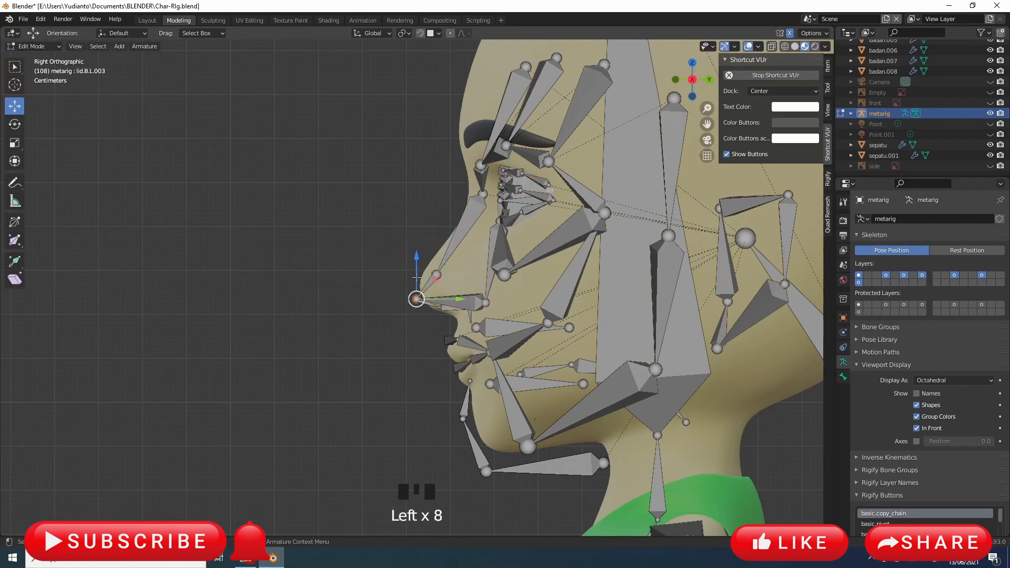
{"action": "left_click_drag", "start_coordinate": [422, 240], "coordinate": [448, 283]}
{"action": "left_click_drag", "start_coordinate": [436, 230], "coordinate": [436, 224]}
Select the forehead and temple bones on both sides and try to move them along Y.
{"action": "middle_click_drag", "start_coordinate": [528, 203], "coordinate": [607, 215]}
{"action": "key", "text": "KP_1"}
{"action": "left_click", "coordinate": [501, 154], "text": "shift"}
{"action": "left_click", "coordinate": [364, 151], "text": "shift"}
{"action": "left_click", "coordinate": [318, 149], "text": "shift"}
{"action": "left_click", "coordinate": [285, 149], "text": "shift"}
{"action": "left_click", "coordinate": [263, 173], "text": "shift"}
{"action": "middle_click_drag", "start_coordinate": [274, 195], "coordinate": [179, 211]}
{"action": "scroll", "coordinate": [179, 210], "scroll_direction": "down", "scroll_amount": 2}
{"action": "left_click_drag", "start_coordinate": [525, 208], "coordinate": [505, 210]}
{"action": "key", "text": "ctrl+z"}
Take the nose-tip joint out of the selection and pick the forehead bones along one side of the head.
{"action": "middle_click_drag", "start_coordinate": [407, 242], "coordinate": [528, 263]}
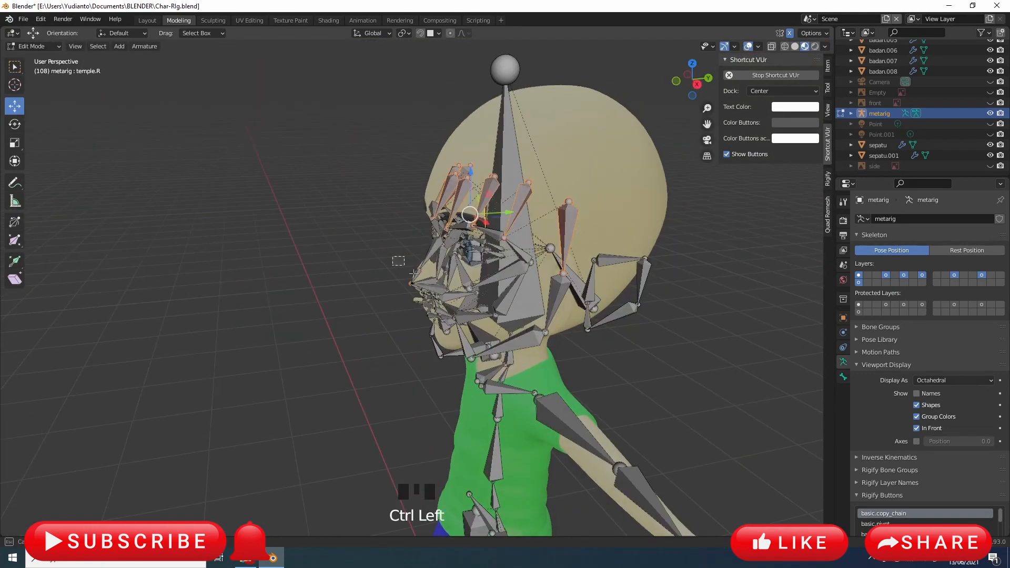
{"action": "left_click_drag", "start_coordinate": [528, 263], "coordinate": [559, 287], "text": "ctrl"}
{"action": "left_click", "coordinate": [555, 237], "text": "shift"}
{"action": "middle_click_drag", "start_coordinate": [562, 213], "coordinate": [592, 248]}
{"action": "key", "text": "KP_1"}
{"action": "key", "text": "KP_3"}
{"action": "left_click", "coordinate": [521, 266]}
{"action": "left_click", "coordinate": [495, 237], "text": "shift"}
{"action": "left_click", "coordinate": [463, 230], "text": "shift"}
{"action": "scroll", "coordinate": [432, 229], "scroll_direction": "up", "scroll_amount": 2}
{"action": "middle_click_drag", "start_coordinate": [419, 228], "coordinate": [430, 225]}
{"action": "left_click", "coordinate": [334, 182], "text": "shift"}
Add the other side's forehead bones to the selection and move them all back along Y.
{"action": "middle_click_drag", "start_coordinate": [337, 182], "coordinate": [469, 164]}
{"action": "key", "text": "KP_1"}
{"action": "left_click", "coordinate": [422, 199], "text": "shift"}
{"action": "left_click", "coordinate": [461, 196], "text": "shift"}
{"action": "left_click", "coordinate": [502, 207], "text": "shift"}
{"action": "middle_click_drag", "start_coordinate": [584, 203], "coordinate": [487, 229]}
{"action": "key", "text": "KP_3"}
{"action": "left_click_drag", "start_coordinate": [490, 197], "coordinate": [513, 198]}
Inspect how the metarig fits the head, body and feet from the front, side and perspective views.
{"action": "mouse_move", "coordinate": [519, 199]}
{"action": "middle_mouse_down"}
{"action": "mouse_move", "coordinate": [609, 208]}
{"action": "mouse_move", "coordinate": [490, 221]}
{"action": "mouse_move", "coordinate": [526, 205]}
{"action": "middle_mouse_up"}
{"action": "scroll", "coordinate": [569, 232], "scroll_direction": "down", "scroll_amount": 2}
{"action": "middle_click_drag", "start_coordinate": [595, 250], "coordinate": [605, 178], "text": "shift"}
{"action": "middle_click_drag", "start_coordinate": [474, 231], "coordinate": [568, 316]}
{"action": "scroll", "coordinate": [569, 419], "scroll_direction": "down", "scroll_amount": 6}
{"action": "key", "text": "KP_1"}
{"action": "key", "text": "KP_3"}
{"action": "scroll", "coordinate": [490, 410], "scroll_direction": "up", "scroll_amount": 2}
{"action": "middle_click_drag", "start_coordinate": [436, 427], "coordinate": [383, 218], "text": "shift"}
{"action": "scroll", "coordinate": [395, 289], "scroll_direction": "up", "scroll_amount": 7}
{"action": "left_click_drag", "start_coordinate": [404, 337], "coordinate": [437, 371]}
{"action": "middle_click_drag", "start_coordinate": [437, 364], "coordinate": [466, 384]}
{"action": "left_click_drag", "start_coordinate": [457, 312], "coordinate": [553, 337]}
{"action": "scroll", "coordinate": [523, 311], "scroll_direction": "down", "scroll_amount": 3}
{"action": "middle_click_drag", "start_coordinate": [522, 311], "coordinate": [453, 292]}
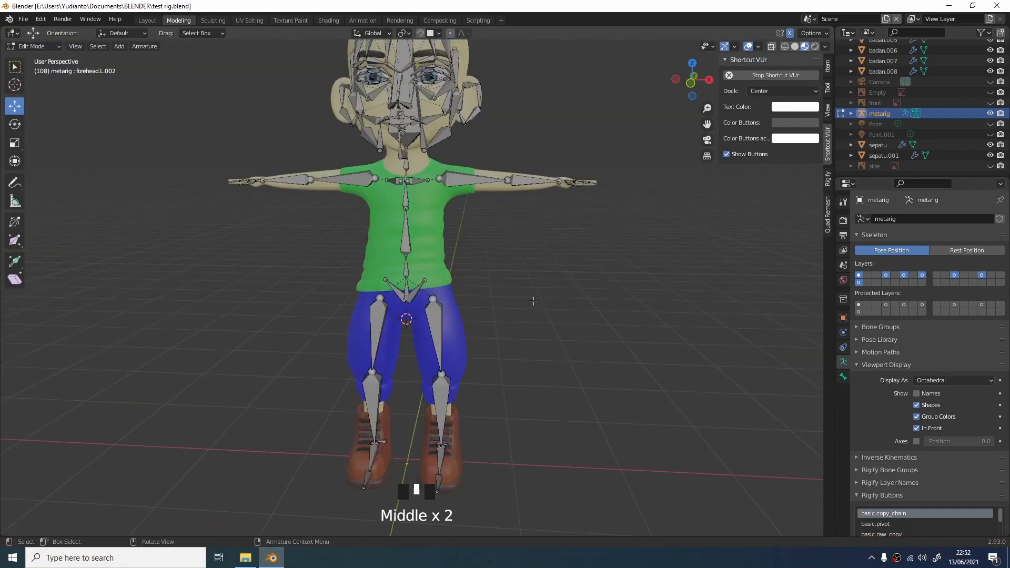
Switch to Object Mode, select the metarig and show its location, rotation and scale values.
{"action": "key", "text": "Tab"}
{"action": "left_click", "coordinate": [441, 341]}
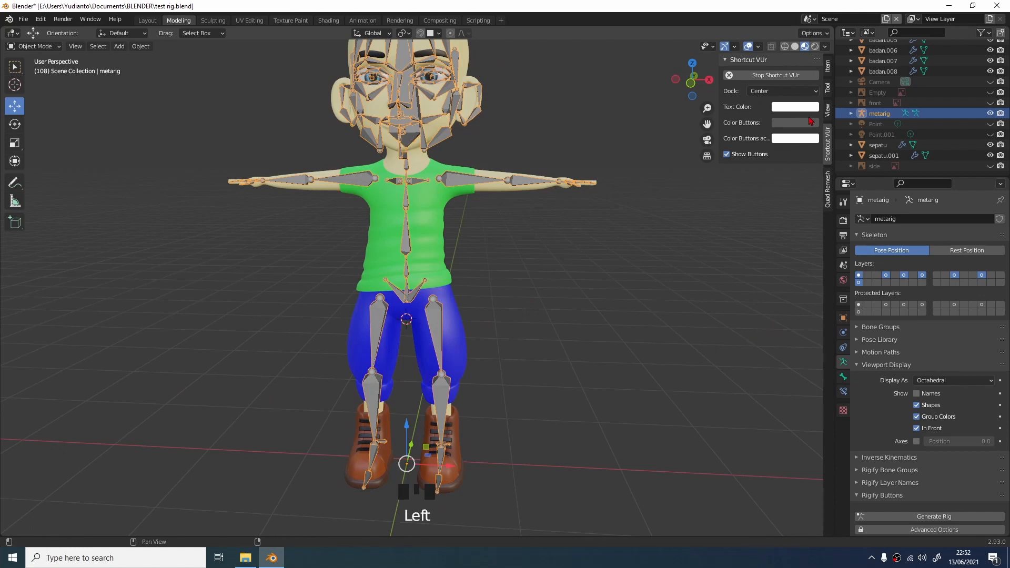
{"action": "key", "text": "n"}
{"action": "key", "text": "n"}
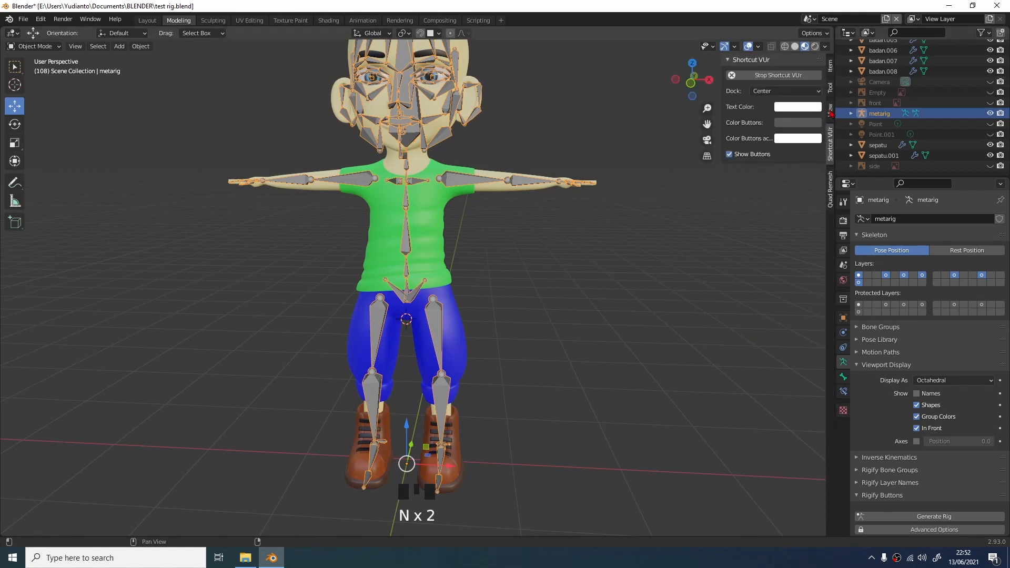
{"action": "left_click", "coordinate": [826, 66]}
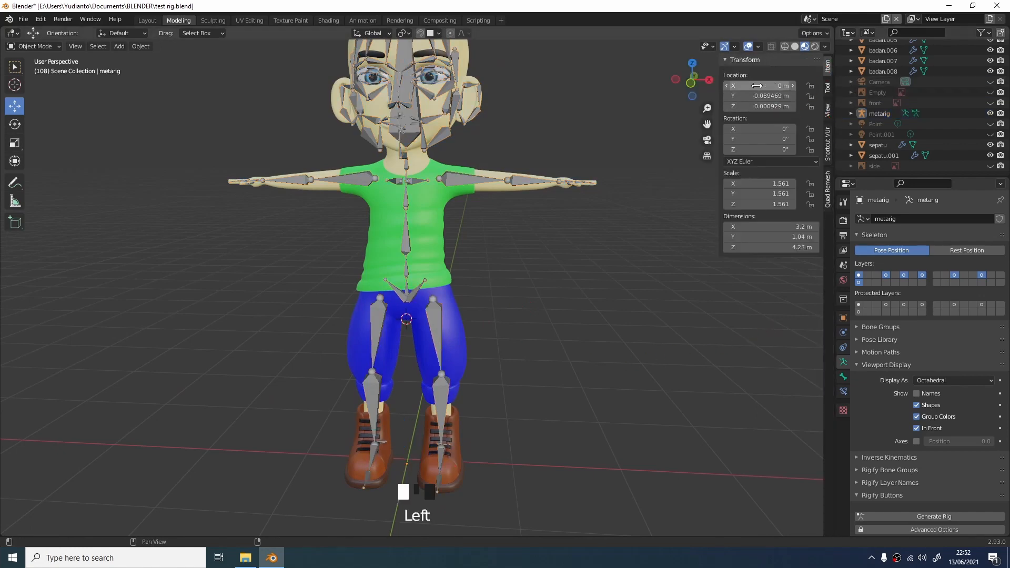
{"action": "scroll", "coordinate": [768, 247], "scroll_direction": "down", "scroll_amount": 3}
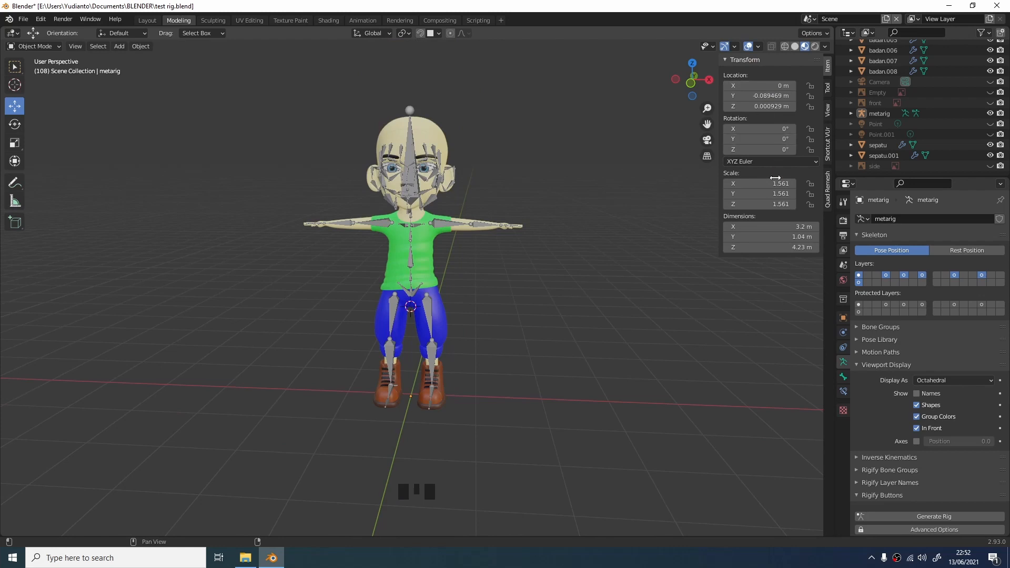
{"action": "scroll", "coordinate": [431, 208], "scroll_direction": "up", "scroll_amount": 2}
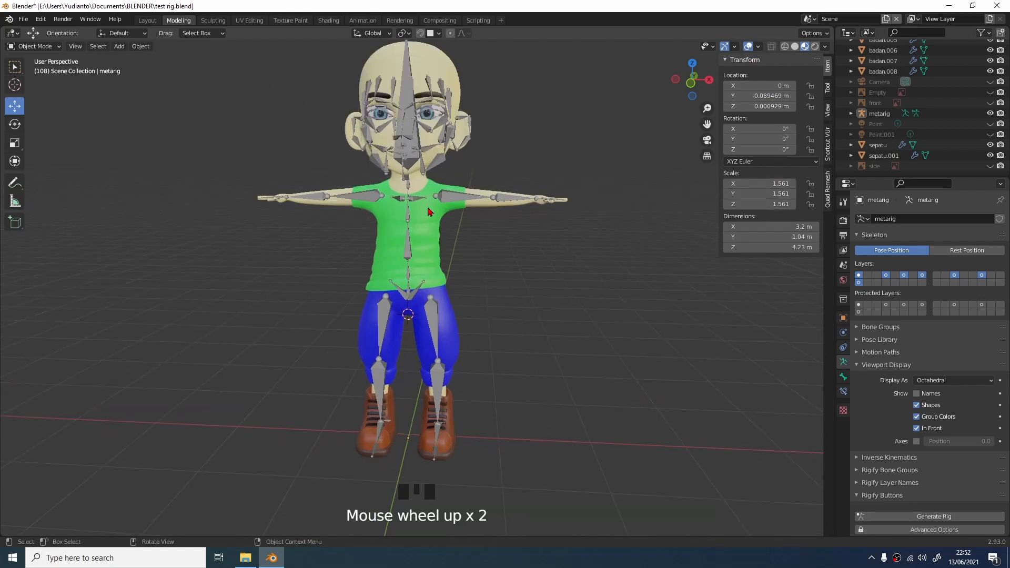
Apply all transforms to the metarig object.
{"action": "left_click", "coordinate": [408, 259]}
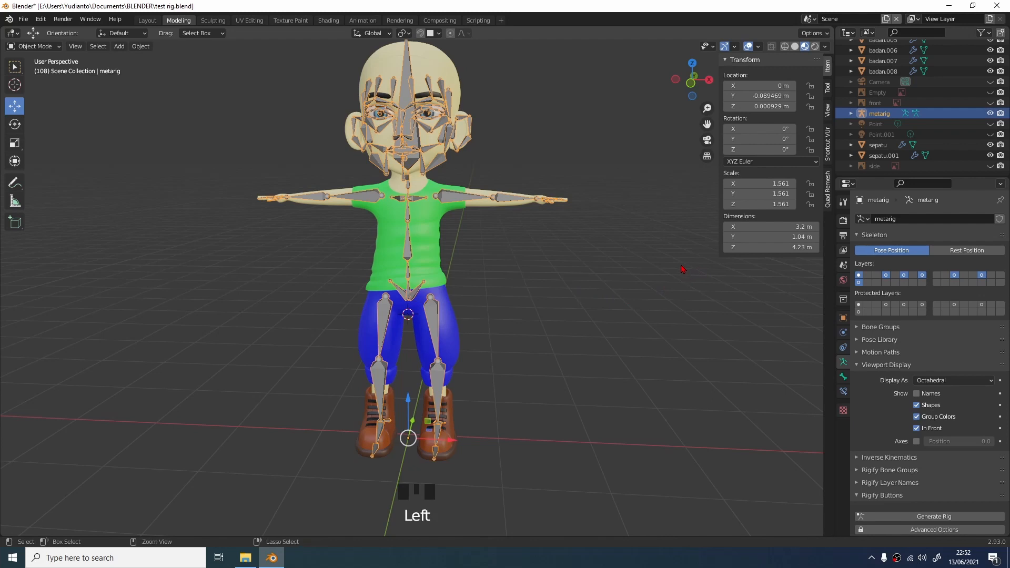
{"action": "key", "text": "shift+a"}
{"action": "key", "text": "ctrl+a"}
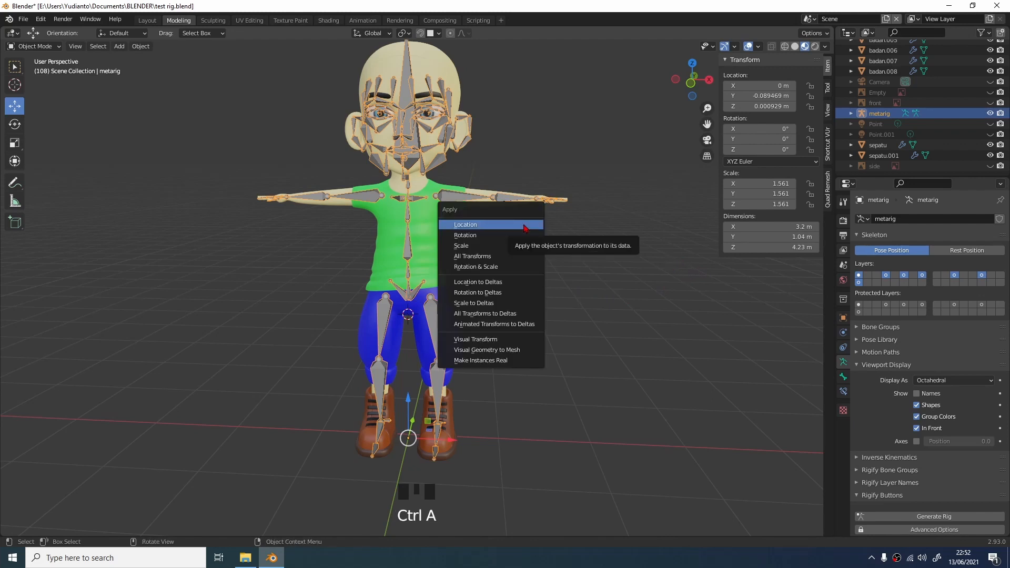
{"action": "left_click", "coordinate": [519, 259]}
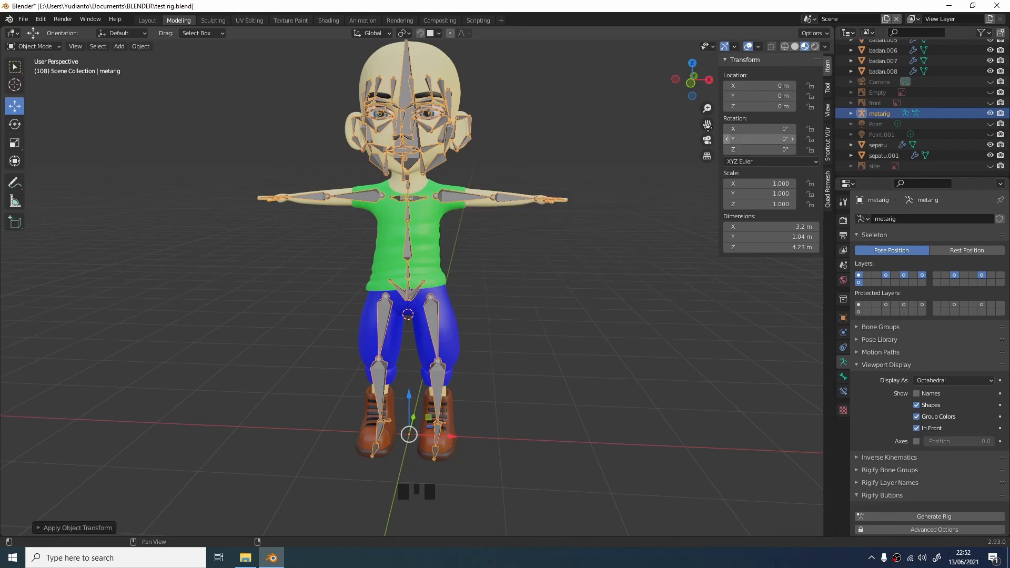
Generate the Rigify control rig from the fitted metarig.
{"action": "scroll", "coordinate": [626, 333], "scroll_direction": "up", "scroll_amount": 3}
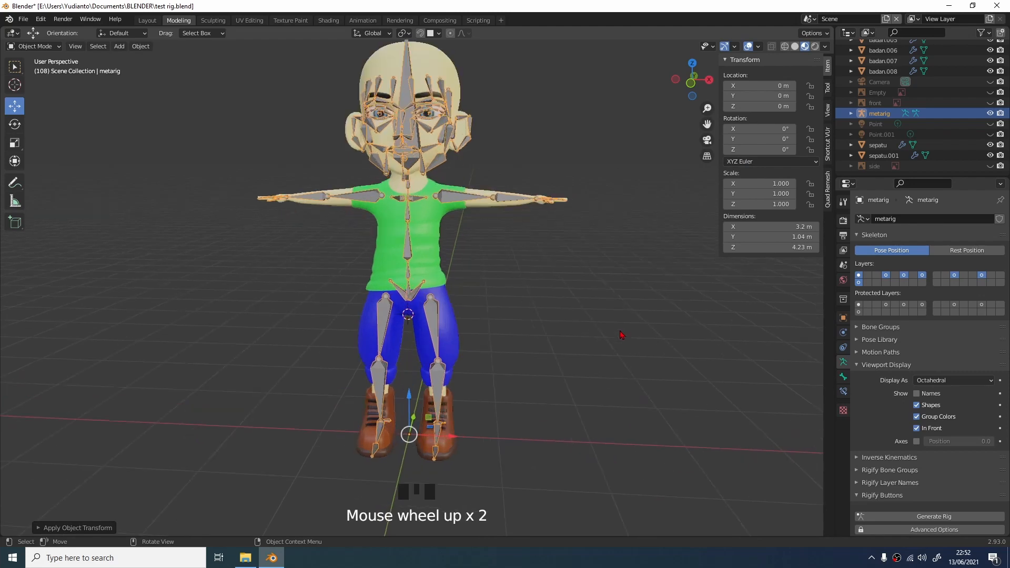
{"action": "scroll", "coordinate": [584, 340], "scroll_direction": "down", "scroll_amount": 3}
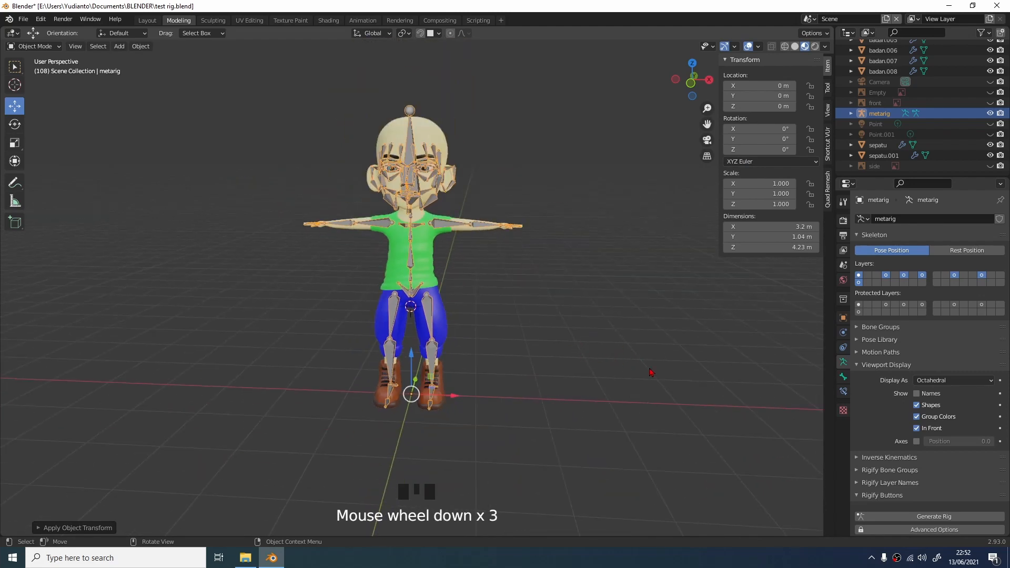
{"action": "scroll", "coordinate": [871, 417], "scroll_direction": "down", "scroll_amount": 3}
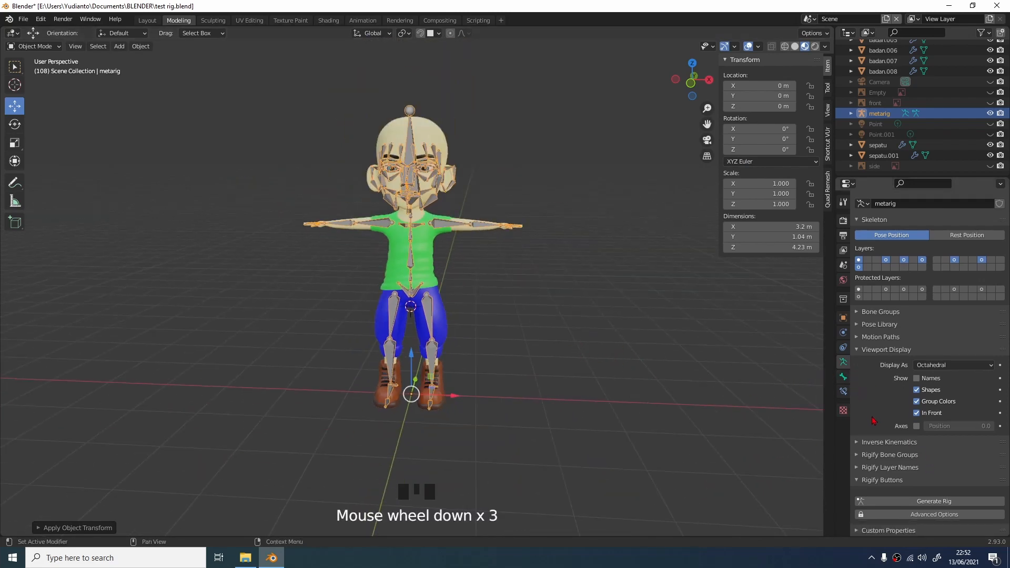
{"action": "left_click", "coordinate": [907, 504]}
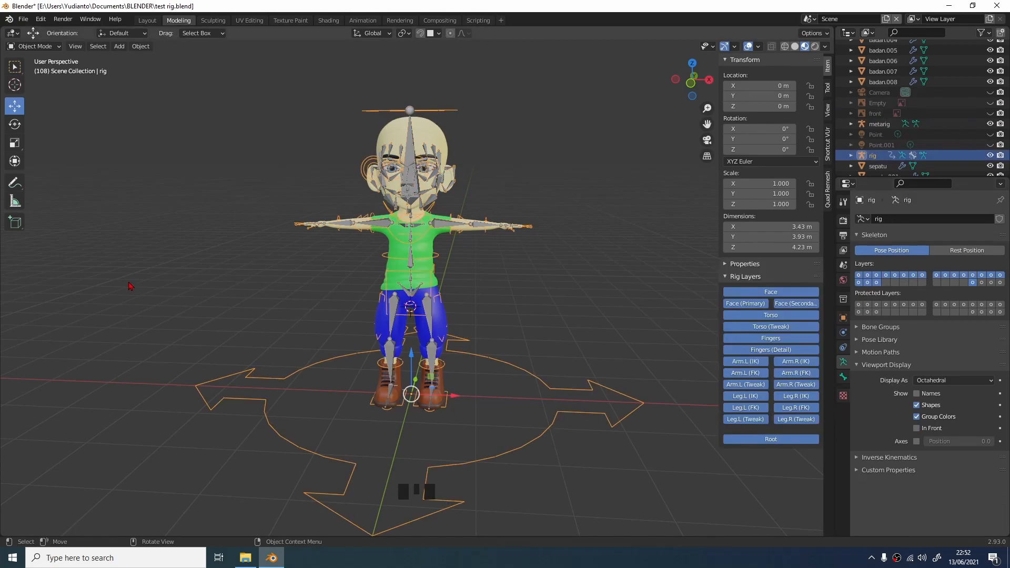
Compare the generated rig with the metarig around the character and hide the metarig object in the viewport.
{"action": "middle_click_drag", "start_coordinate": [548, 301], "coordinate": [507, 318]}
{"action": "scroll", "coordinate": [531, 282], "scroll_direction": "up", "scroll_amount": 2}
{"action": "scroll", "coordinate": [529, 285], "scroll_direction": "up", "scroll_amount": 1}
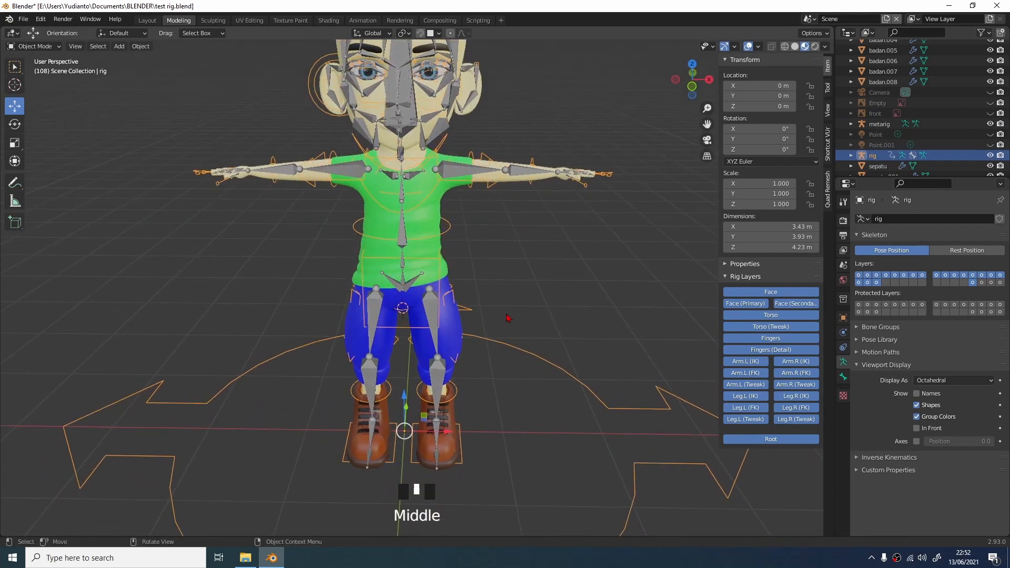
{"action": "left_click", "coordinate": [404, 290]}
{"action": "scroll", "coordinate": [467, 296], "scroll_direction": "down", "scroll_amount": 2}
{"action": "middle_click_drag", "start_coordinate": [467, 296], "coordinate": [441, 260]}
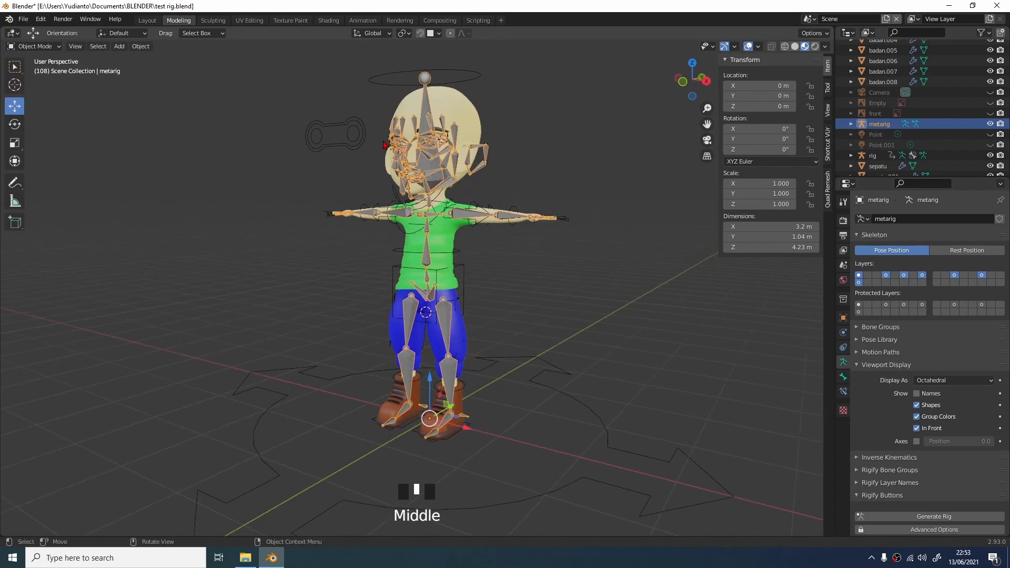
{"action": "scroll", "coordinate": [499, 165], "scroll_direction": "up", "scroll_amount": 2}
{"action": "middle_click_drag", "start_coordinate": [499, 165], "coordinate": [806, 210]}
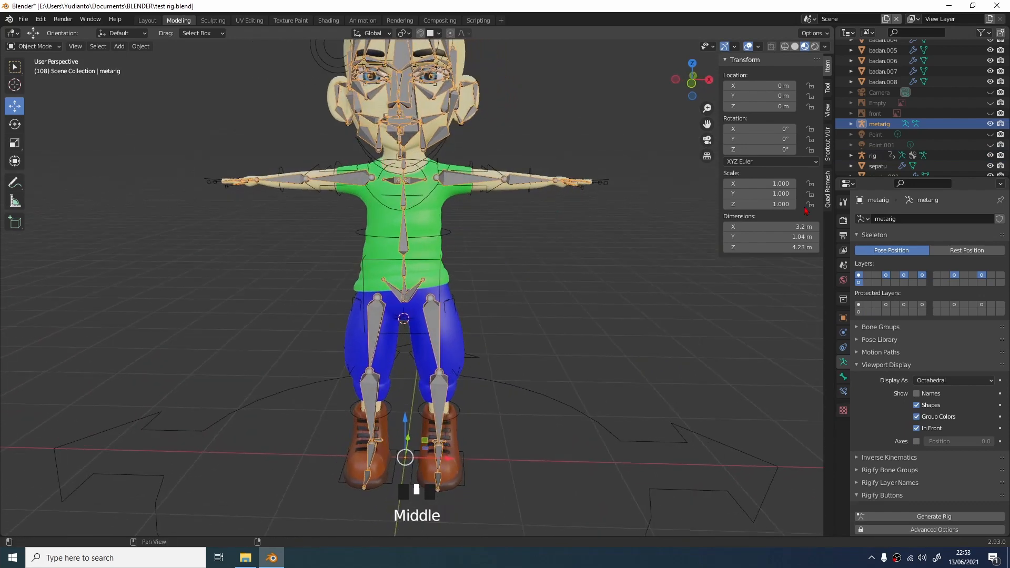
{"action": "left_click", "coordinate": [990, 124]}
{"action": "scroll", "coordinate": [566, 286], "scroll_direction": "down", "scroll_amount": 2}
Select the generated rig and inspect its control shapes around the face, arms, torso and feet from several angles.
{"action": "left_click", "coordinate": [510, 413]}
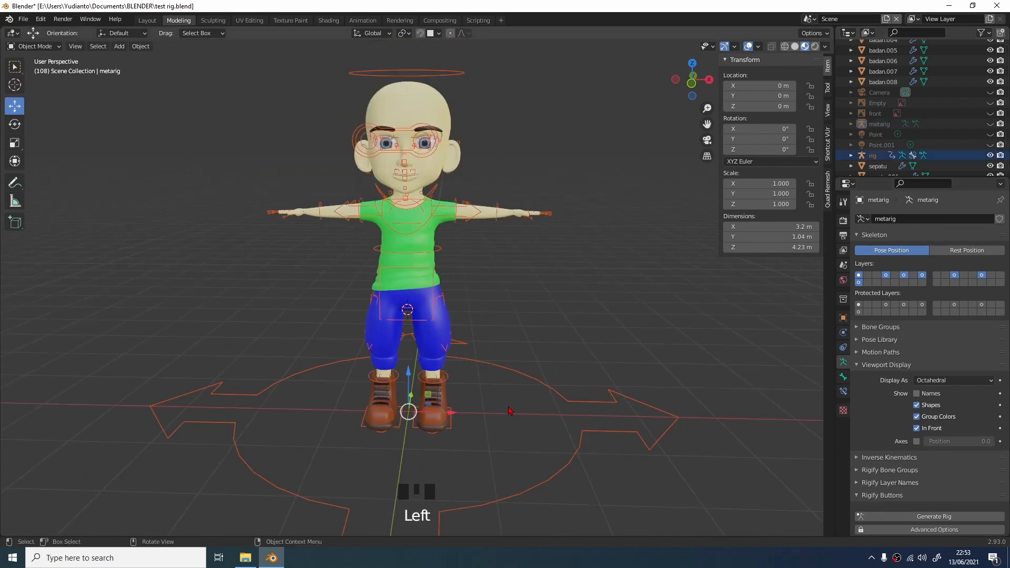
{"action": "mouse_move", "coordinate": [501, 347]}
{"action": "middle_mouse_down"}
{"action": "mouse_move", "coordinate": [527, 345]}
{"action": "mouse_move", "coordinate": [499, 350]}
{"action": "mouse_move", "coordinate": [522, 337]}
{"action": "mouse_move", "coordinate": [488, 339]}
{"action": "middle_mouse_up"}
{"action": "scroll", "coordinate": [497, 351], "scroll_direction": "up", "scroll_amount": 1}
{"action": "scroll", "coordinate": [497, 352], "scroll_direction": "down", "scroll_amount": 3}
{"action": "scroll", "coordinate": [488, 331], "scroll_direction": "up", "scroll_amount": 3}
{"action": "middle_click_drag", "start_coordinate": [507, 307], "coordinate": [477, 313]}
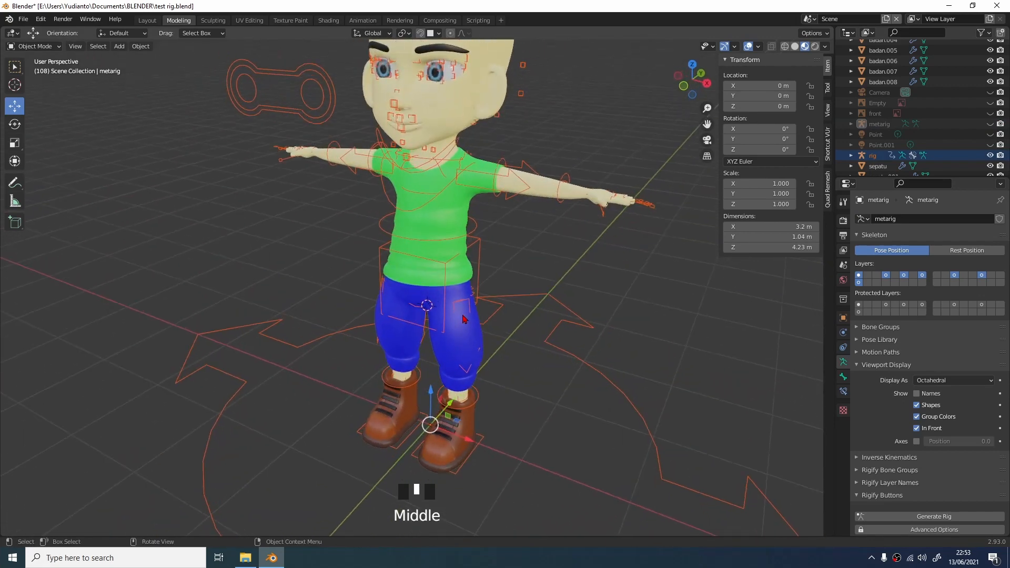
{"action": "scroll", "coordinate": [479, 312], "scroll_direction": "up", "scroll_amount": 2}
{"action": "scroll", "coordinate": [480, 313], "scroll_direction": "down", "scroll_amount": 3}
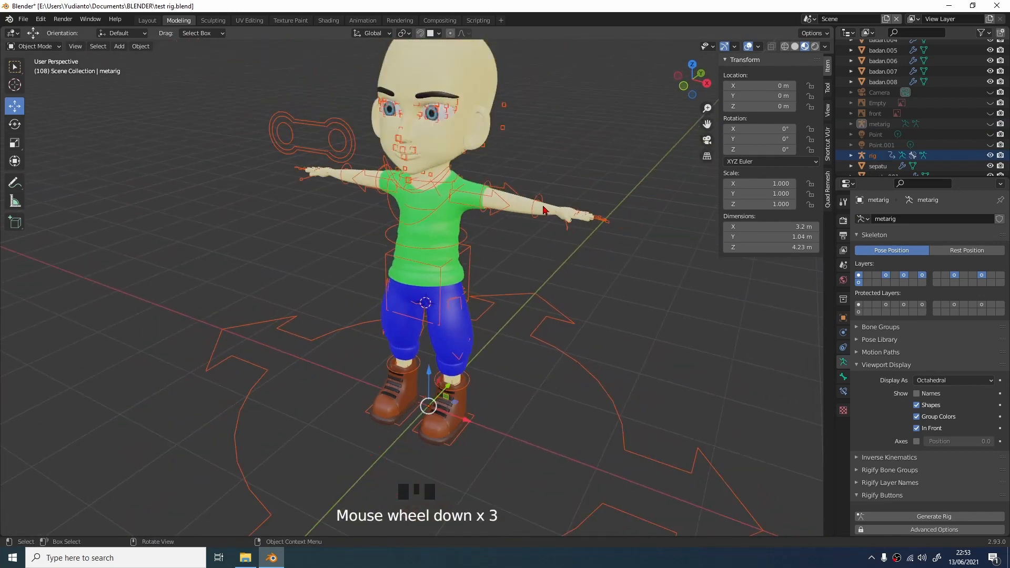
{"action": "middle_click_drag", "start_coordinate": [568, 224], "coordinate": [559, 238]}
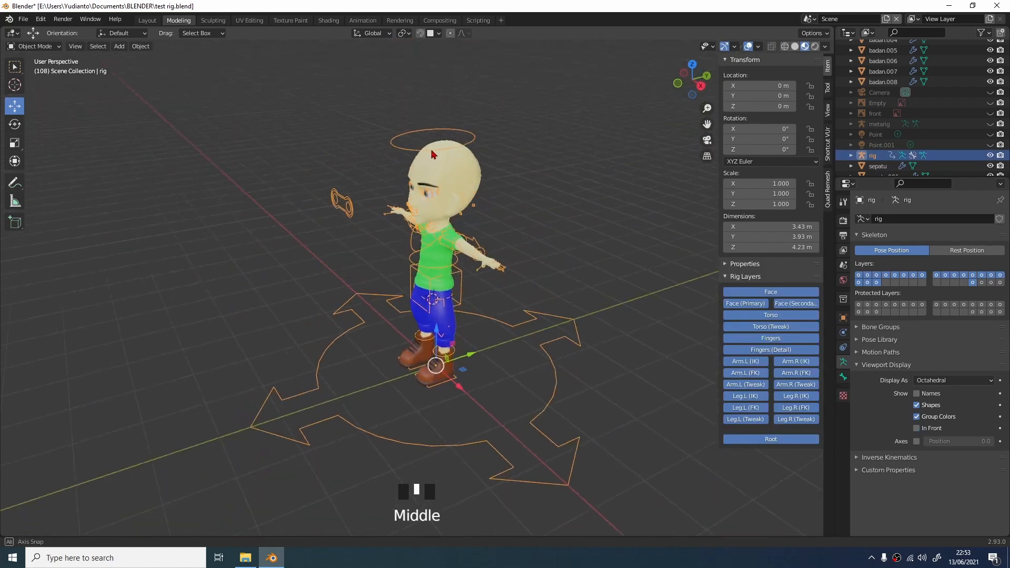
{"action": "middle_click_drag", "start_coordinate": [431, 157], "coordinate": [432, 141]}
Switch the rig to Pose Mode and try rotating the head control.
{"action": "left_click", "coordinate": [36, 46]}
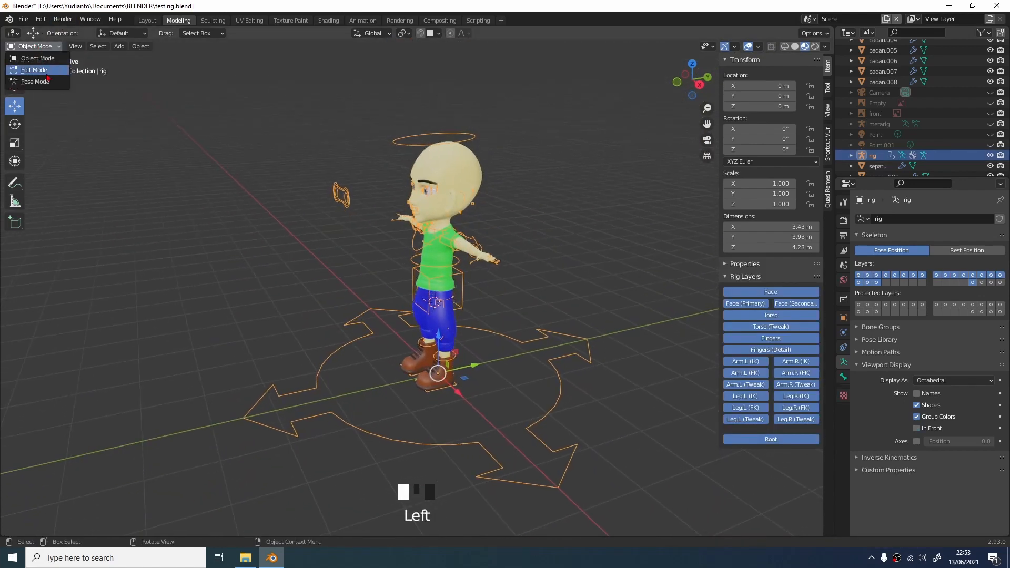
{"action": "left_click", "coordinate": [47, 83]}
{"action": "middle_click_drag", "start_coordinate": [331, 161], "coordinate": [401, 159]}
{"action": "left_click", "coordinate": [402, 160]}
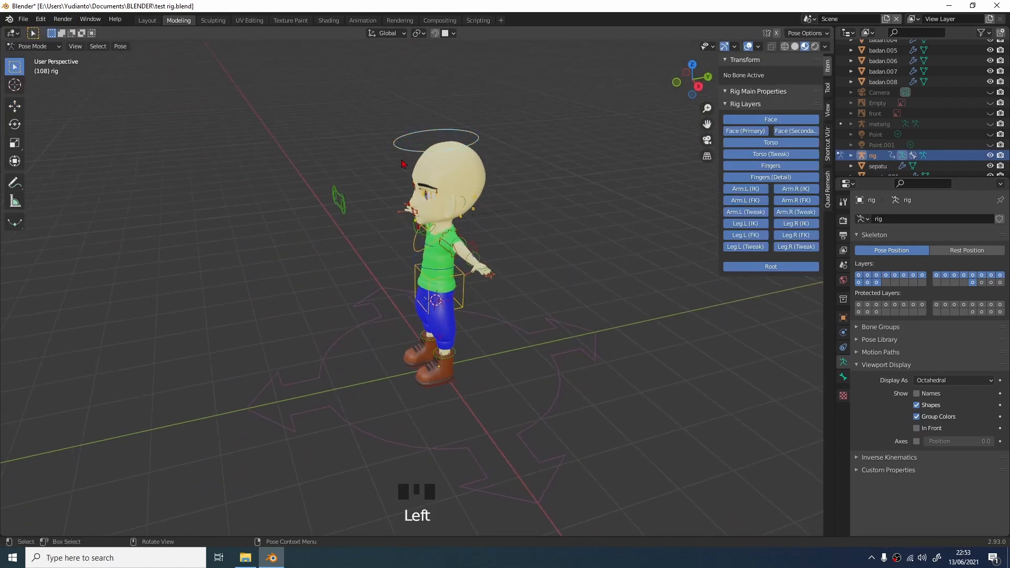
{"action": "key", "text": "r"}
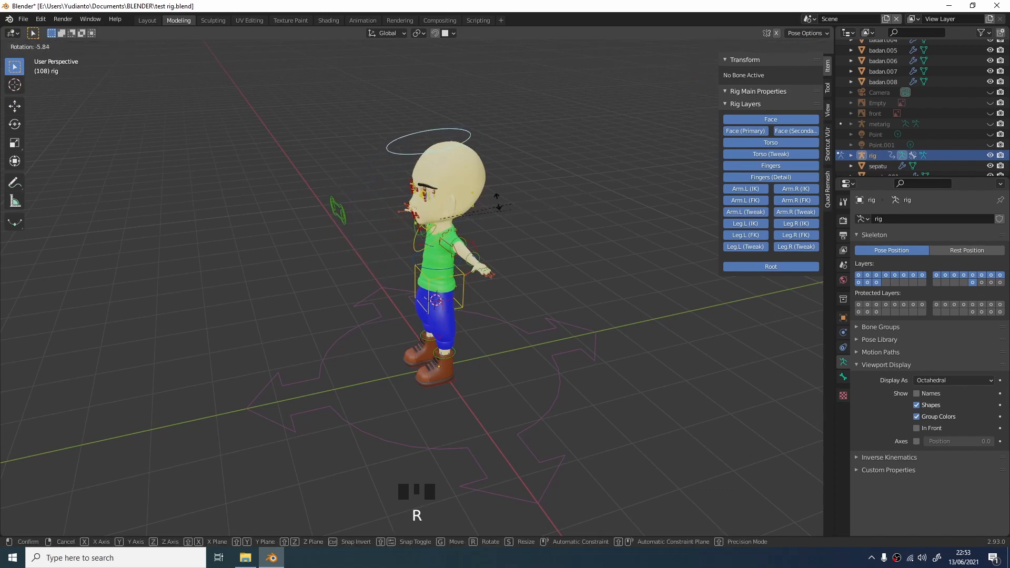
{"action": "left_click", "coordinate": [552, 221]}
Check the character from the side and front, select the left foot control and return the rig to Object Mode.
{"action": "middle_click_drag", "start_coordinate": [542, 223], "coordinate": [433, 195]}
{"action": "scroll", "coordinate": [556, 175], "scroll_direction": "up", "scroll_amount": 3}
{"action": "scroll", "coordinate": [440, 184], "scroll_direction": "up", "scroll_amount": 2}
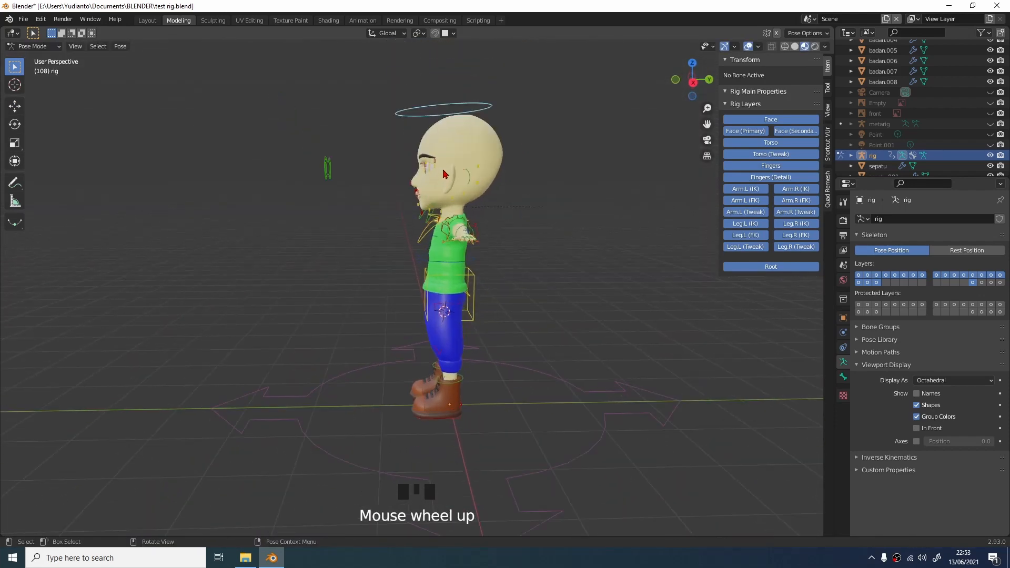
{"action": "middle_click_drag", "start_coordinate": [472, 227], "coordinate": [500, 245]}
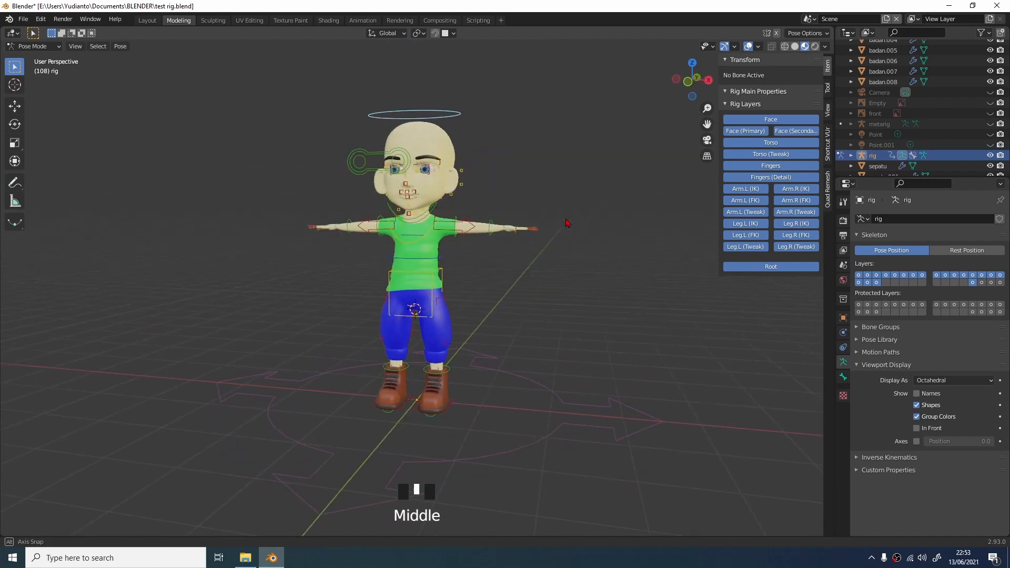
{"action": "scroll", "coordinate": [489, 252], "scroll_direction": "up", "scroll_amount": 2}
{"action": "double_click", "coordinate": [470, 440]}
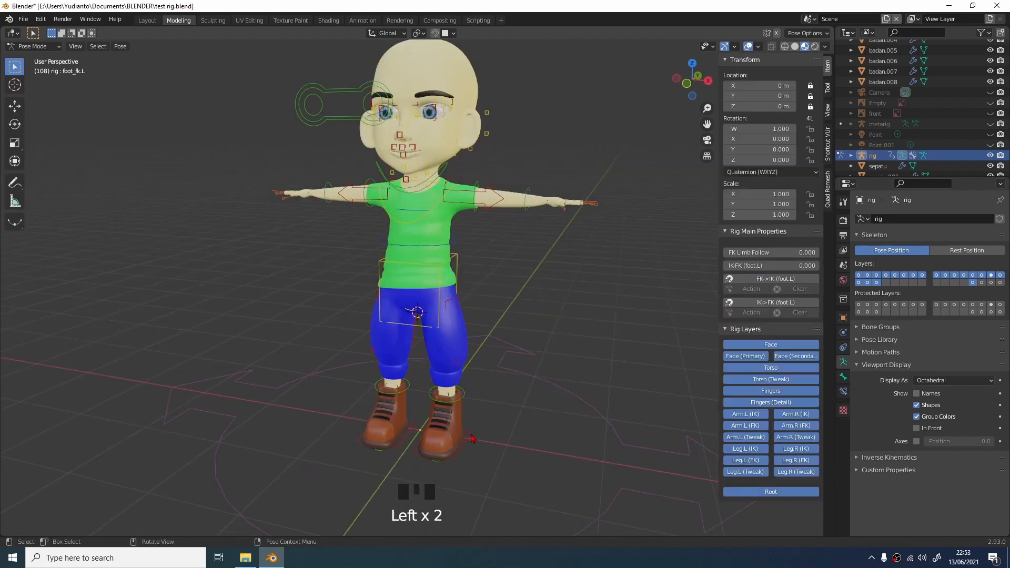
{"action": "left_click", "coordinate": [34, 48]}
{"action": "left_click", "coordinate": [40, 59]}
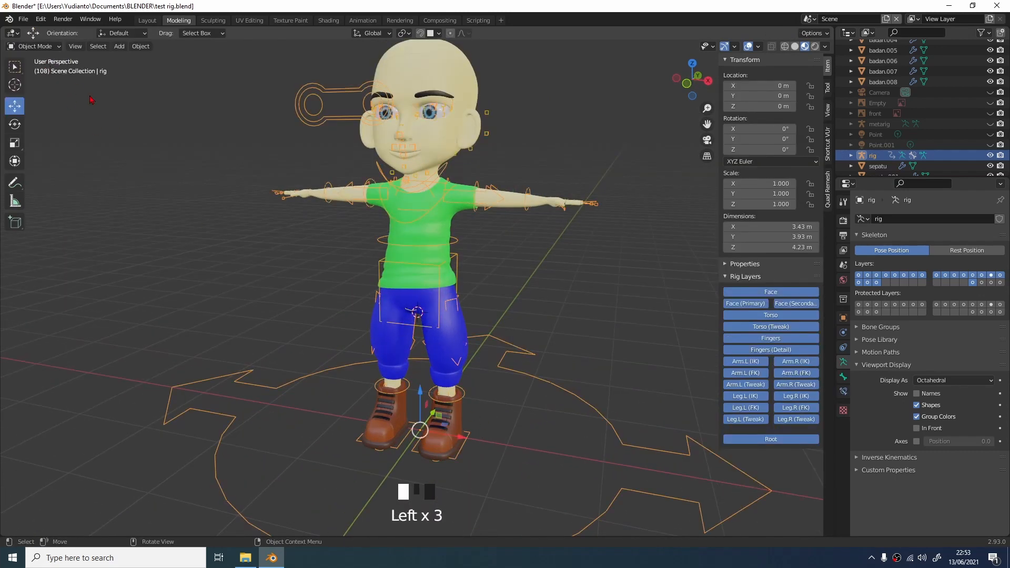
Select the shoes, trousers, shirt, arm and head meshes of the character together.
{"action": "middle_click_drag", "start_coordinate": [502, 423], "coordinate": [455, 358], "text": "shift"}
{"action": "left_click", "coordinate": [455, 356]}
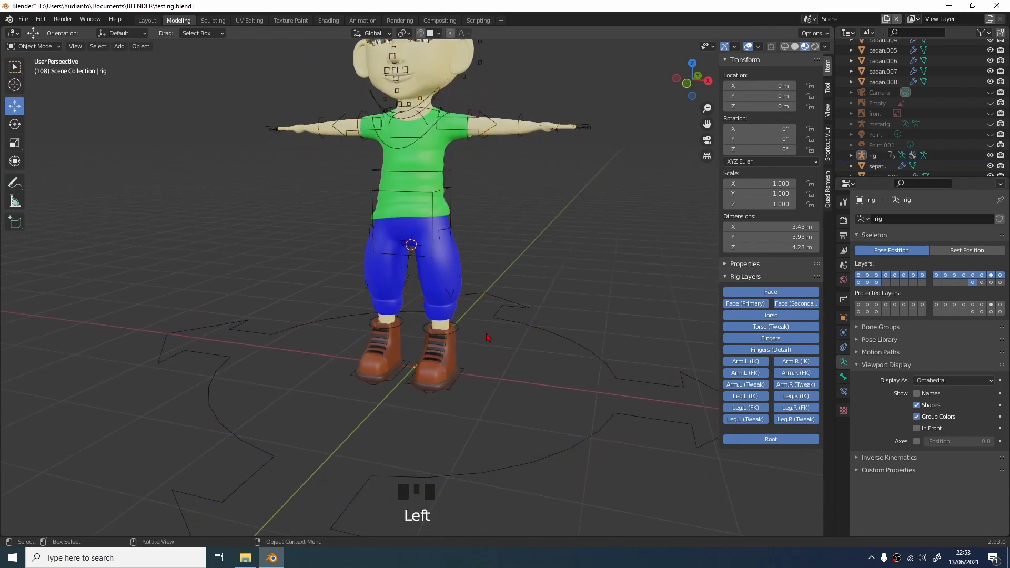
{"action": "left_click", "coordinate": [455, 356]}
{"action": "left_click", "coordinate": [403, 342], "text": "shift"}
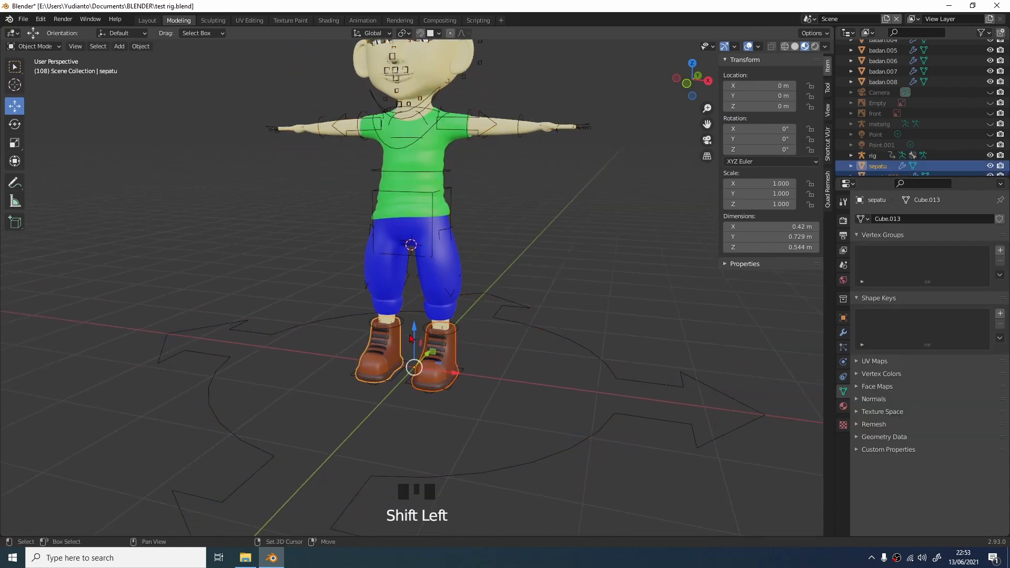
{"action": "left_click", "coordinate": [448, 287], "text": "shift"}
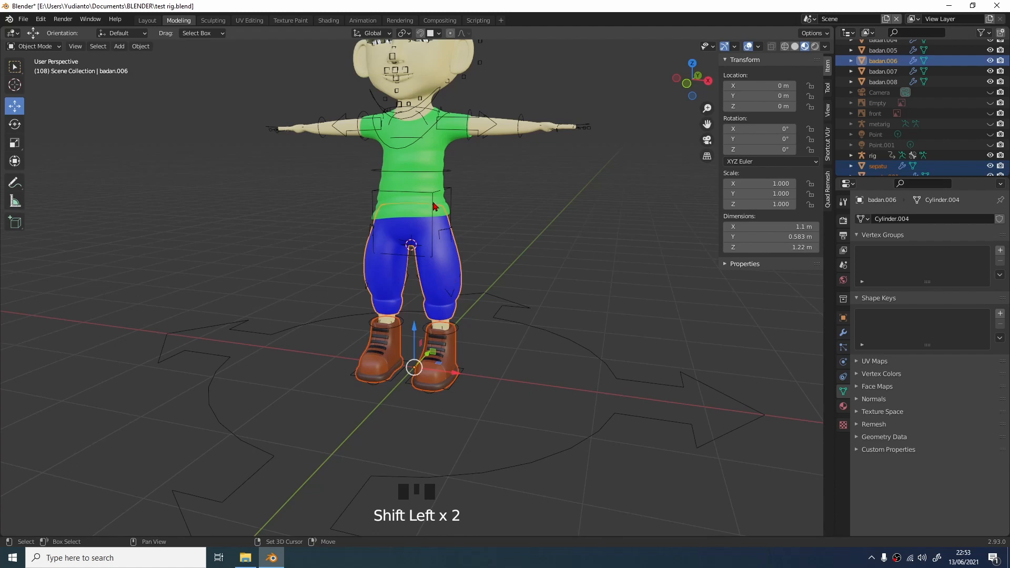
{"action": "left_click", "coordinate": [428, 165], "text": "shift"}
{"action": "left_click", "coordinate": [500, 143], "text": "shift"}
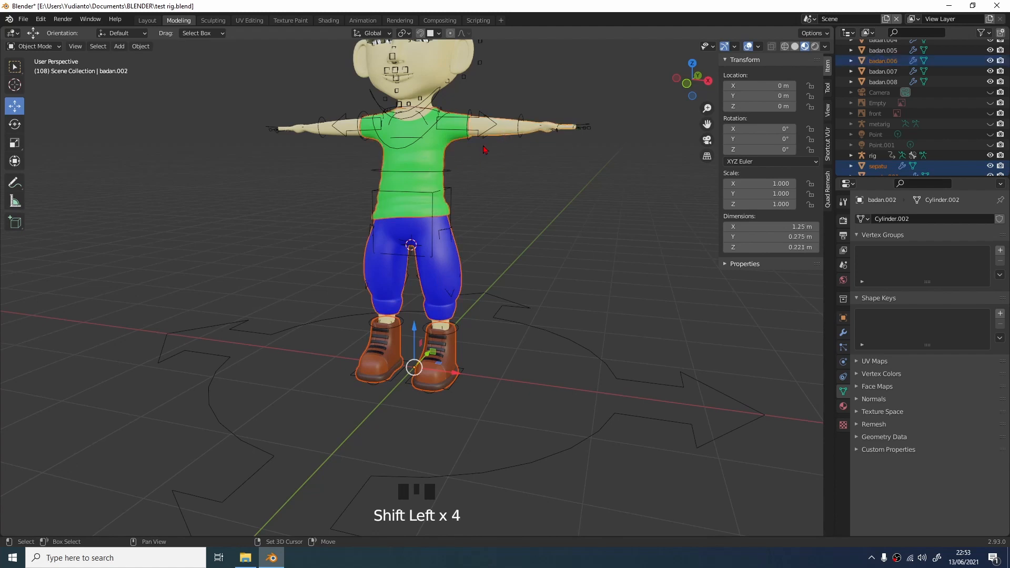
{"action": "left_click", "coordinate": [411, 108], "text": "shift"}
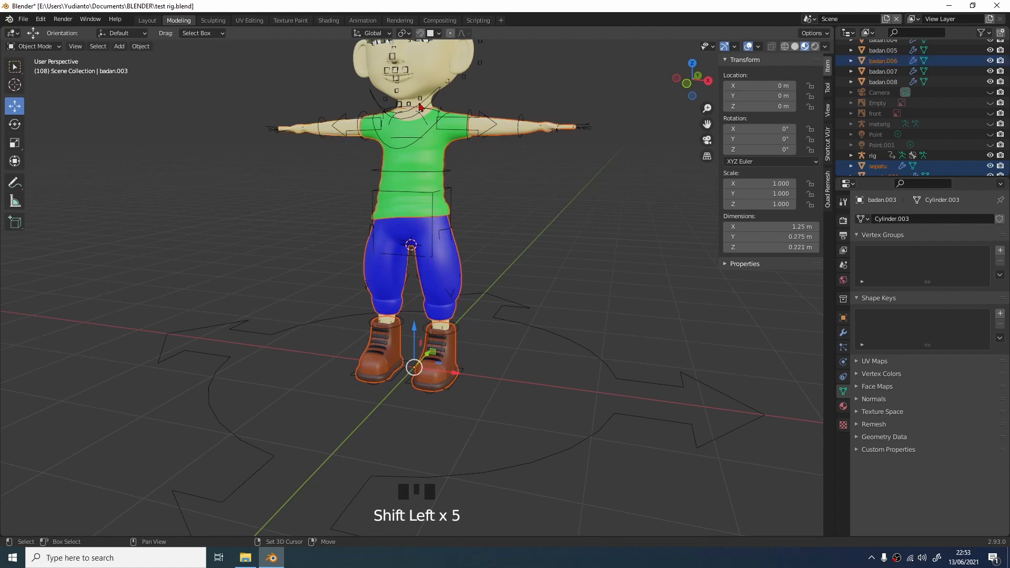
{"action": "left_click", "coordinate": [437, 74], "text": "shift"}
Add the rig to the selection as the active object and parent the meshes to it With Automatic Weights.
{"action": "middle_click_drag", "start_coordinate": [495, 138], "coordinate": [493, 251], "text": "shift"}
{"action": "middle_click_drag", "start_coordinate": [493, 295], "coordinate": [447, 246], "text": "shift"}
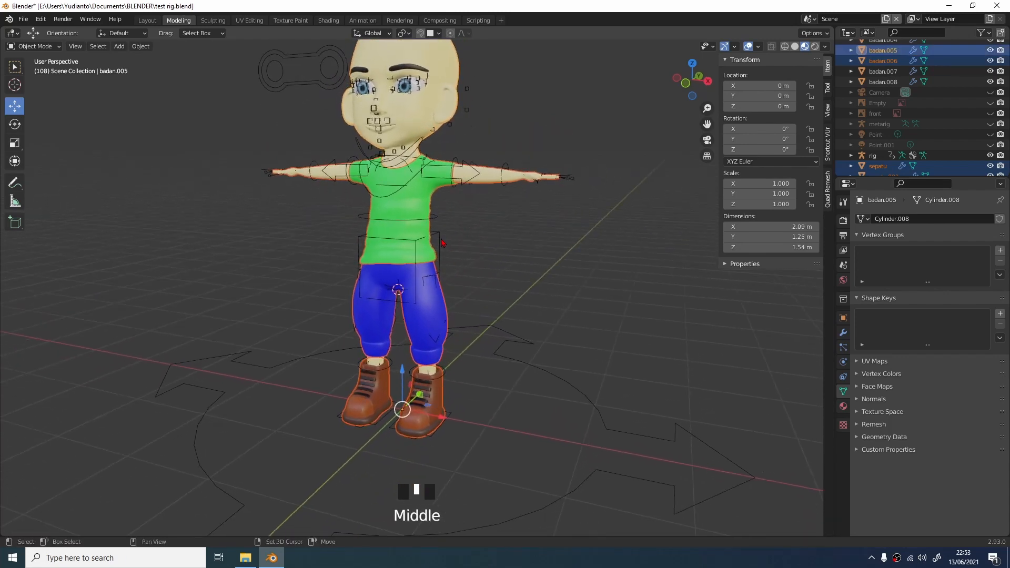
{"action": "left_click", "coordinate": [441, 241], "text": "shift"}
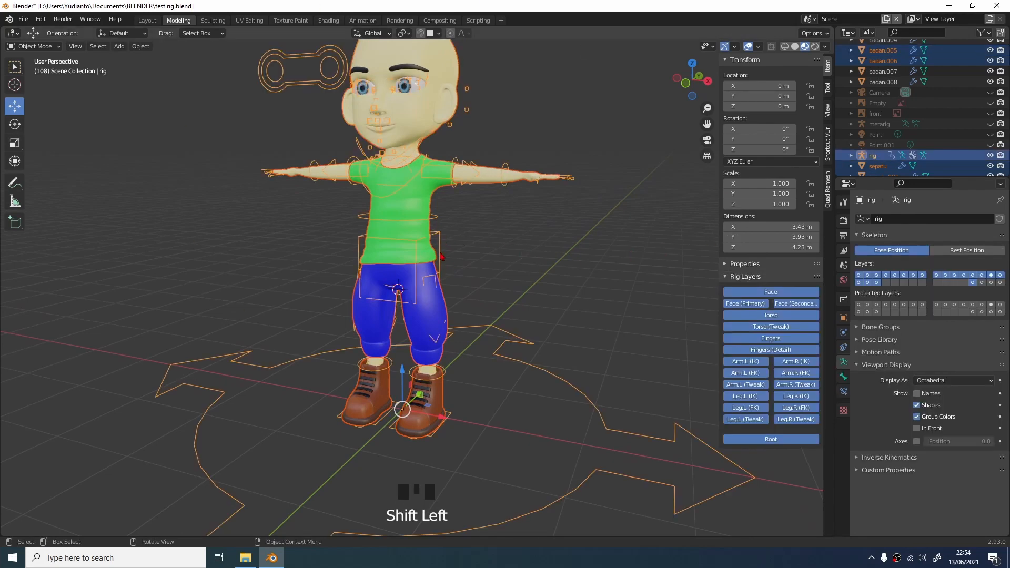
{"action": "key", "text": "ctrl+p"}
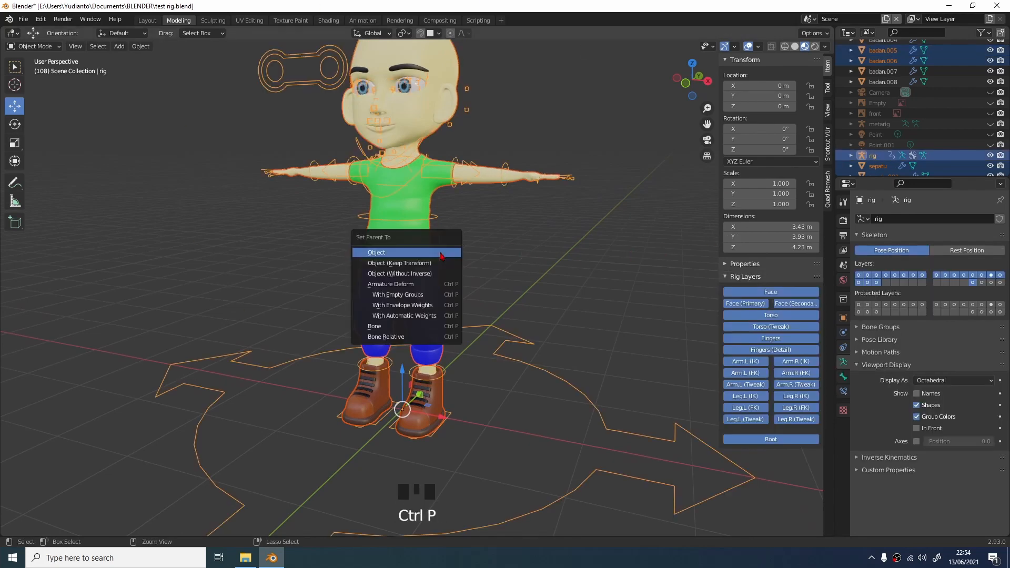
{"action": "left_click", "coordinate": [417, 318]}
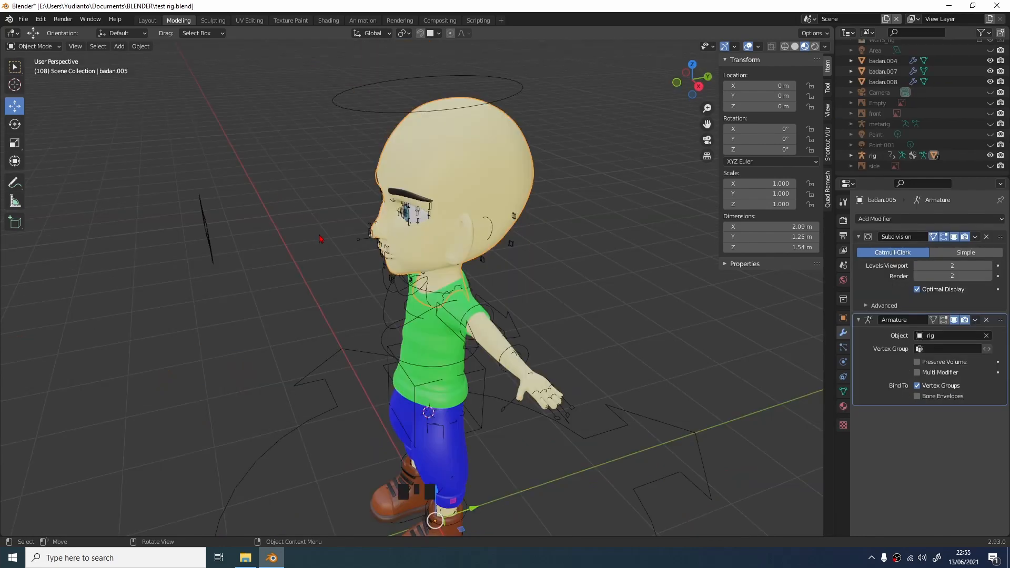
Select only the rig and switch it to Pose Mode.
{"action": "scroll", "coordinate": [307, 261], "scroll_direction": "down", "scroll_amount": 2}
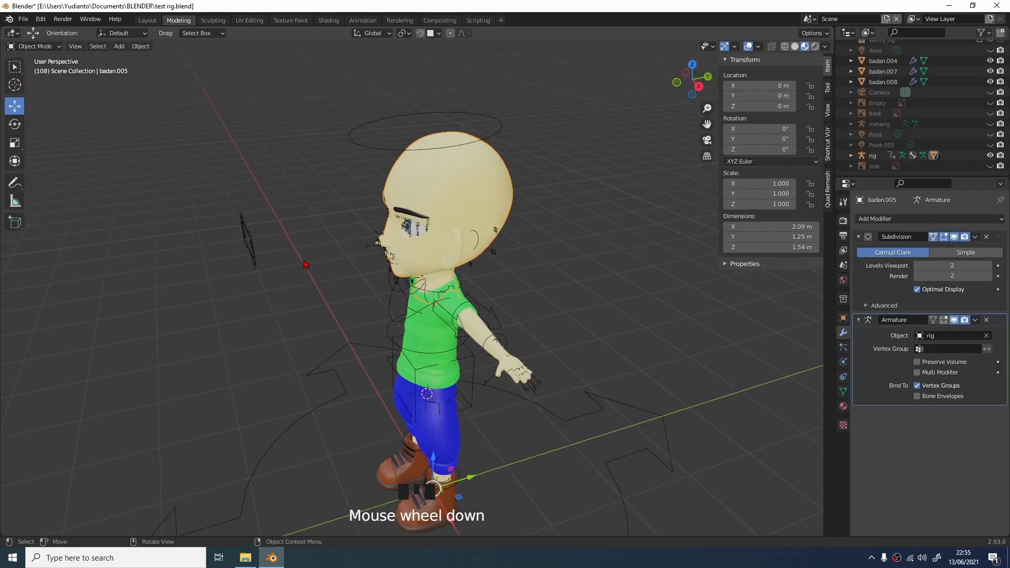
{"action": "middle_click_drag", "start_coordinate": [321, 296], "coordinate": [314, 211], "text": "shift"}
{"action": "left_click", "coordinate": [451, 274]}
{"action": "left_click", "coordinate": [453, 282]}
{"action": "middle_click_drag", "start_coordinate": [180, 199], "coordinate": [119, 156], "text": "shift"}
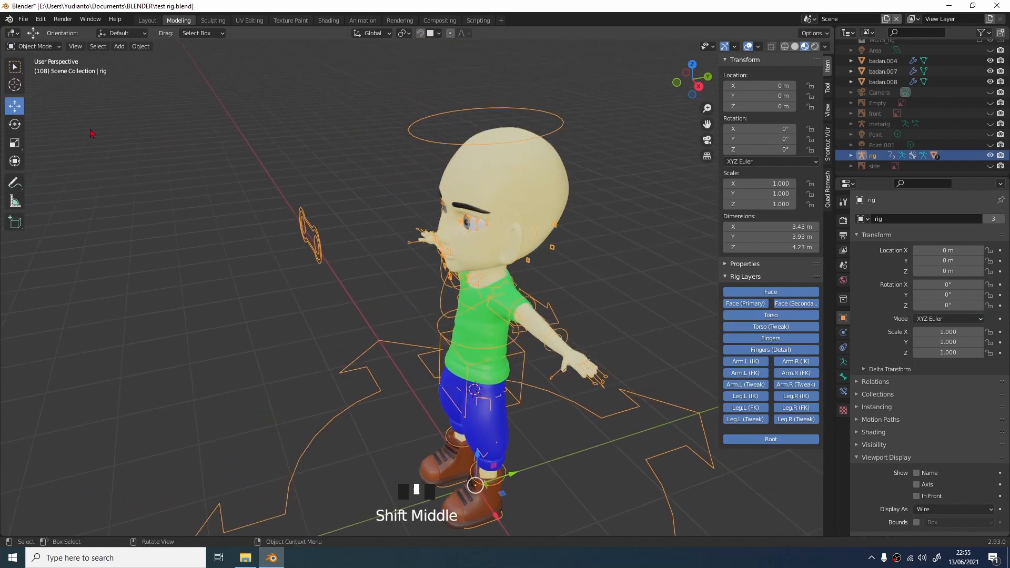
{"action": "left_click", "coordinate": [43, 46]}
{"action": "left_click", "coordinate": [42, 83]}
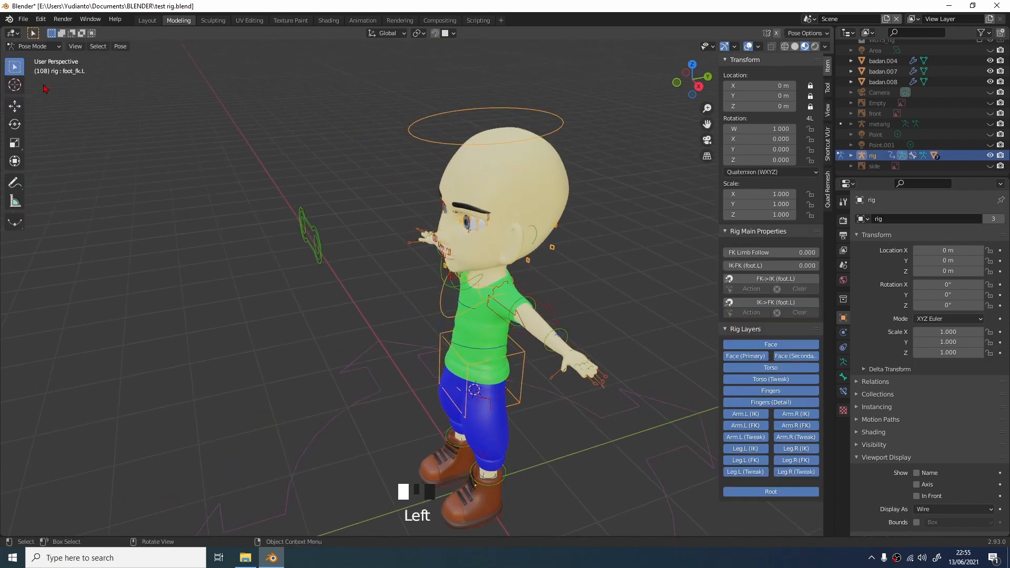
Select the ring-shaped head control and test rotating the head from the side and from the front, cancelling each rotation.
{"action": "middle_click_drag", "start_coordinate": [442, 148], "coordinate": [371, 84]}
{"action": "left_click", "coordinate": [370, 77]}
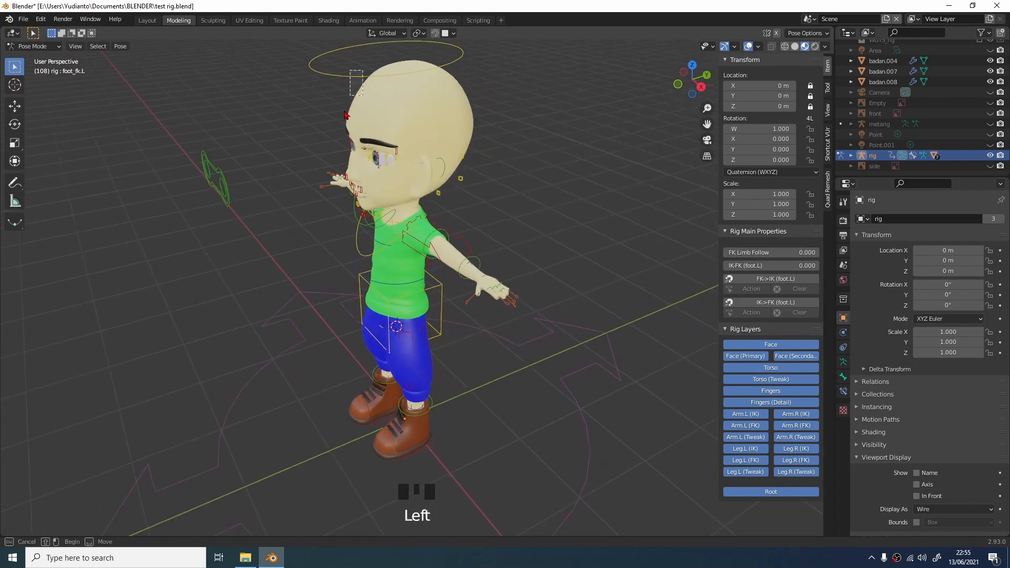
{"action": "middle_click_drag", "start_coordinate": [338, 154], "coordinate": [513, 156]}
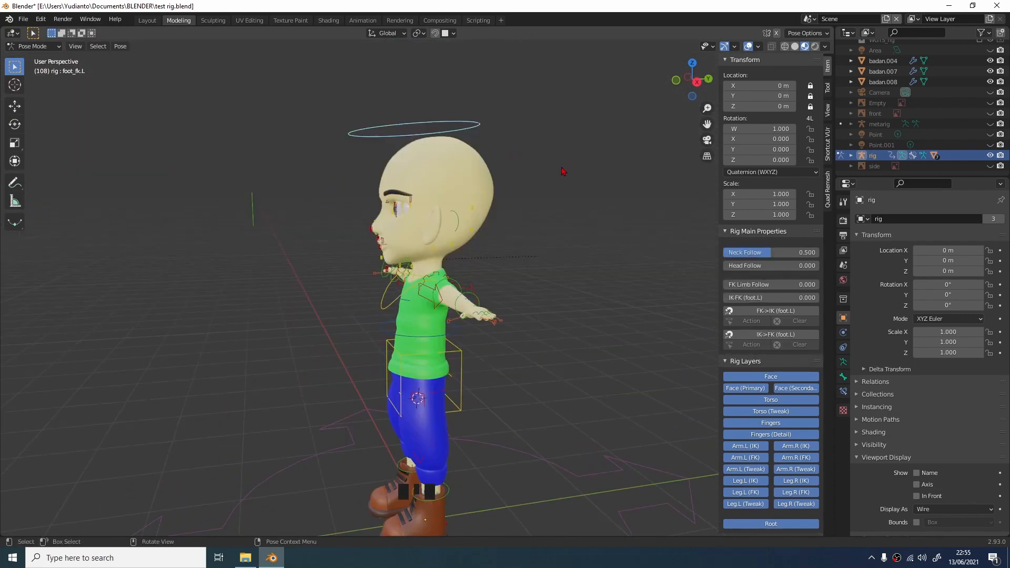
{"action": "key", "text": "r"}
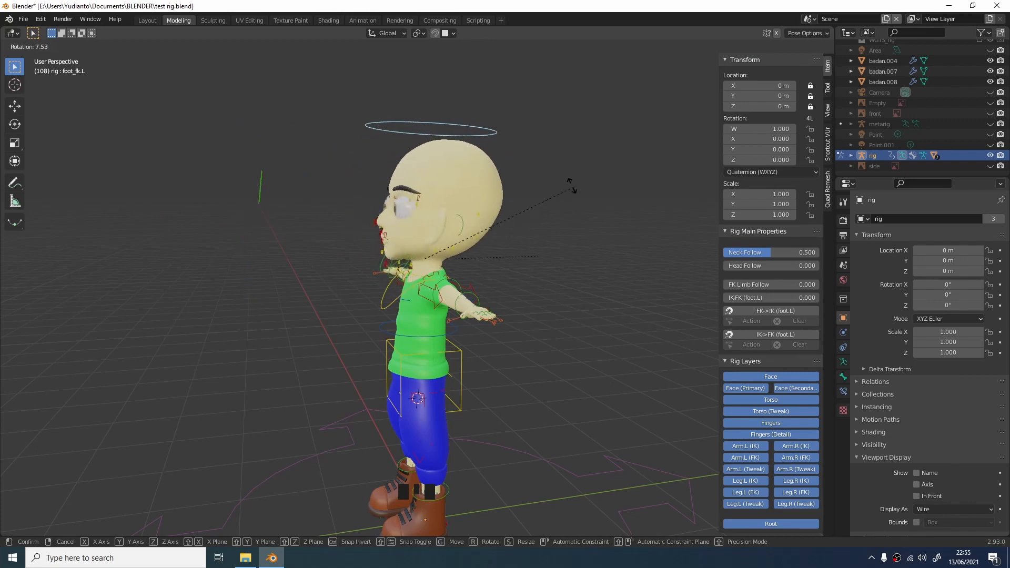
{"action": "right_click", "coordinate": [567, 184]}
{"action": "middle_click_drag", "start_coordinate": [563, 187], "coordinate": [540, 194]}
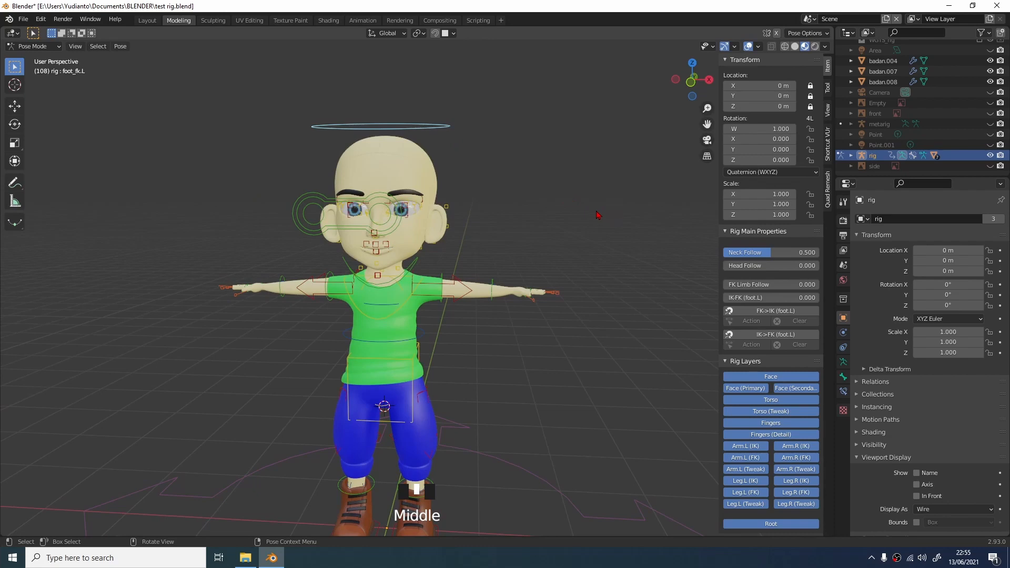
{"action": "key", "text": "r"}
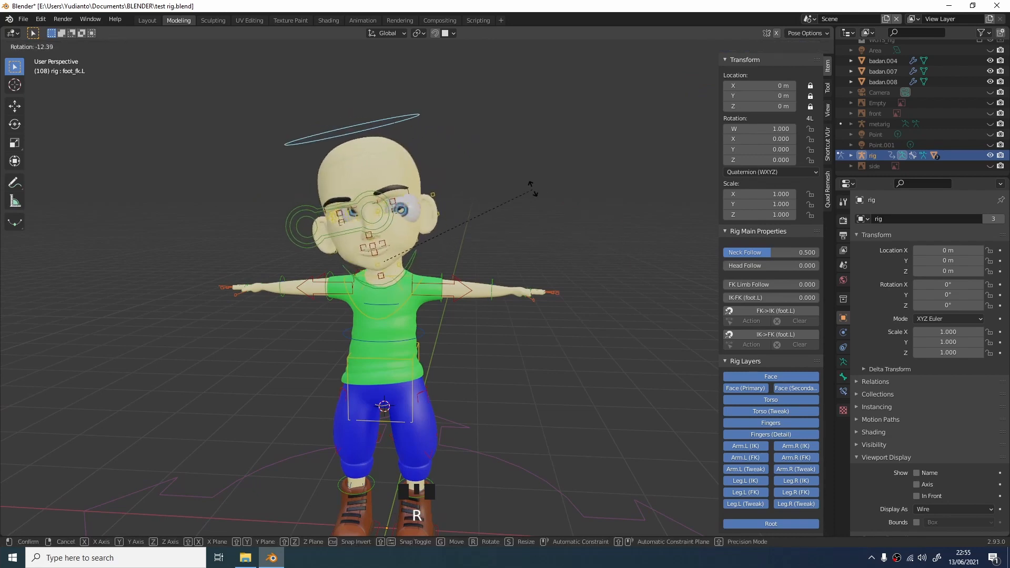
{"action": "right_click", "coordinate": [507, 195]}
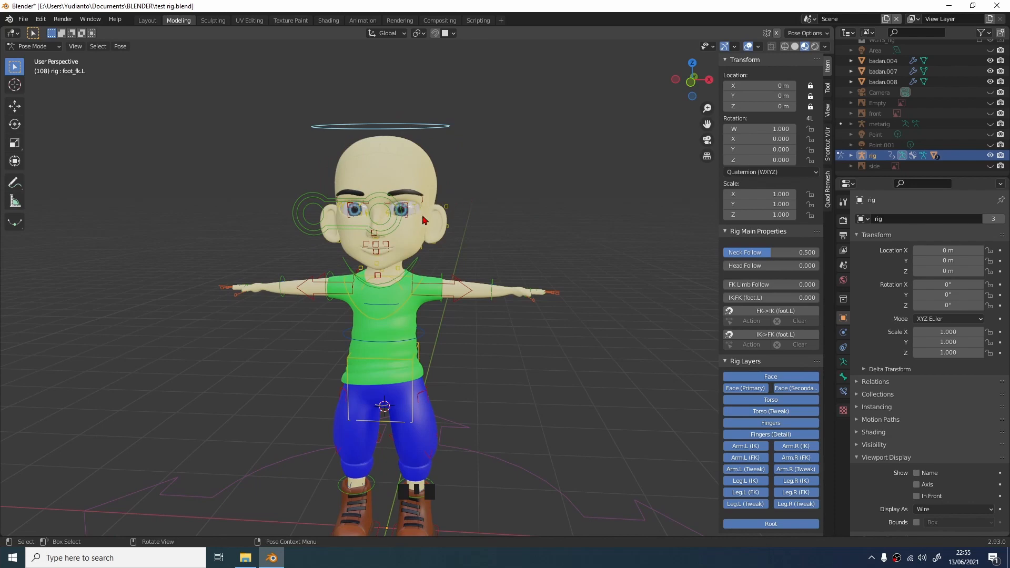
{"action": "scroll", "coordinate": [544, 280], "scroll_direction": "down", "scroll_amount": 2}
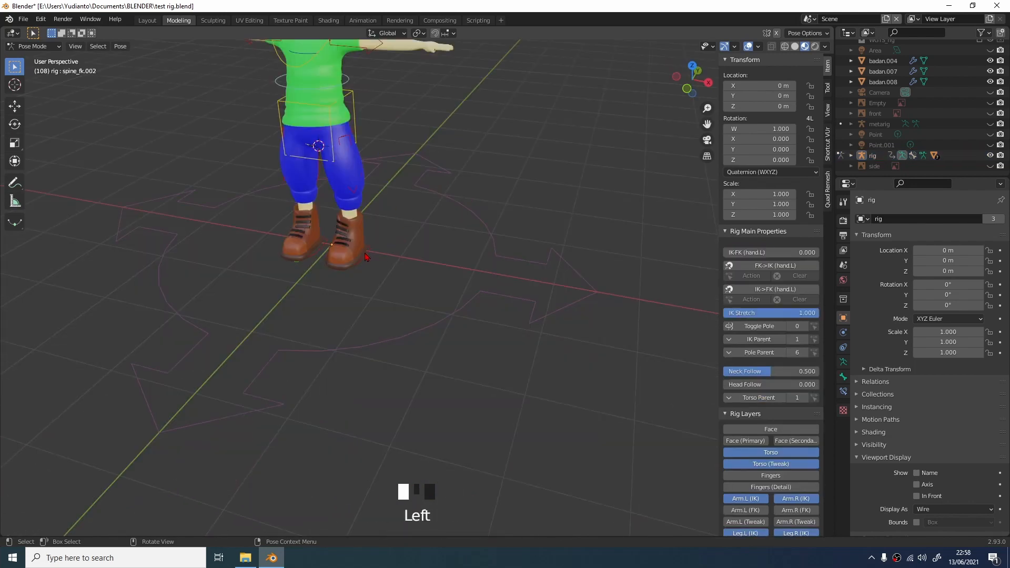
Select the left foot's IK control, test moving the foot and cancel the move.
{"action": "left_click", "coordinate": [366, 258]}
{"action": "middle_click_drag", "start_coordinate": [367, 258], "coordinate": [400, 216]}
{"action": "scroll", "coordinate": [416, 213], "scroll_direction": "down", "scroll_amount": 2}
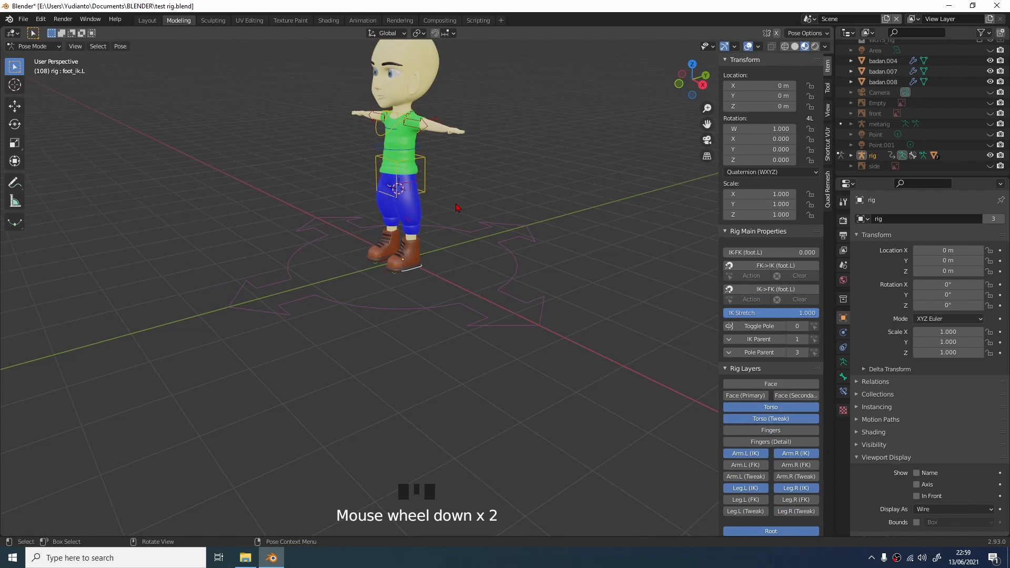
{"action": "key", "text": "g"}
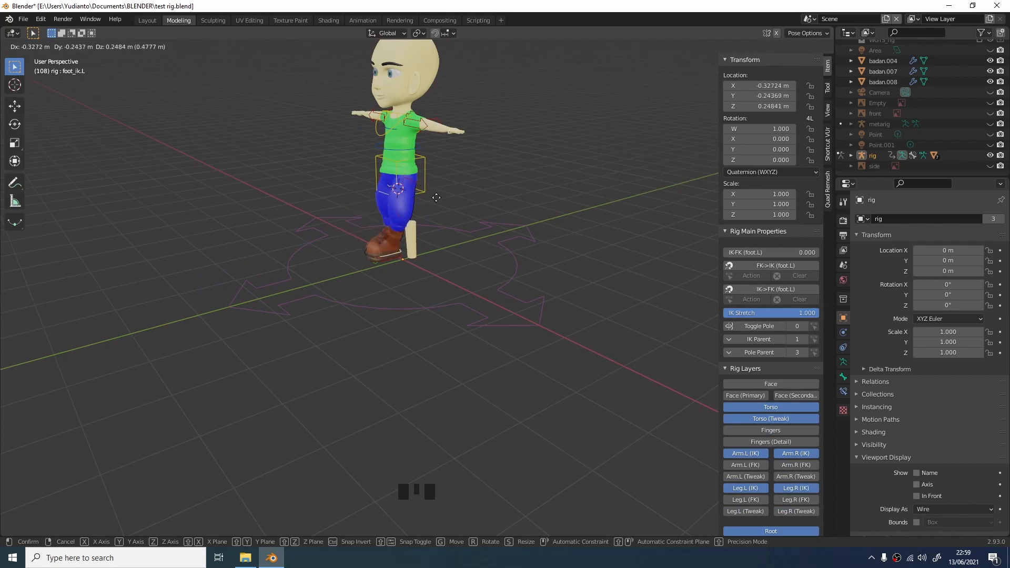
{"action": "key", "text": "Escape"}
Return the rig from Pose Mode to Object Mode with the lower legs in close view.
{"action": "middle_click_drag", "start_coordinate": [480, 222], "coordinate": [504, 226]}
{"action": "scroll", "coordinate": [504, 226], "scroll_direction": "up", "scroll_amount": 4}
{"action": "middle_click_drag", "start_coordinate": [437, 214], "coordinate": [463, 208], "text": "shift"}
{"action": "scroll", "coordinate": [521, 221], "scroll_direction": "up", "scroll_amount": 2}
{"action": "left_click", "coordinate": [446, 192]}
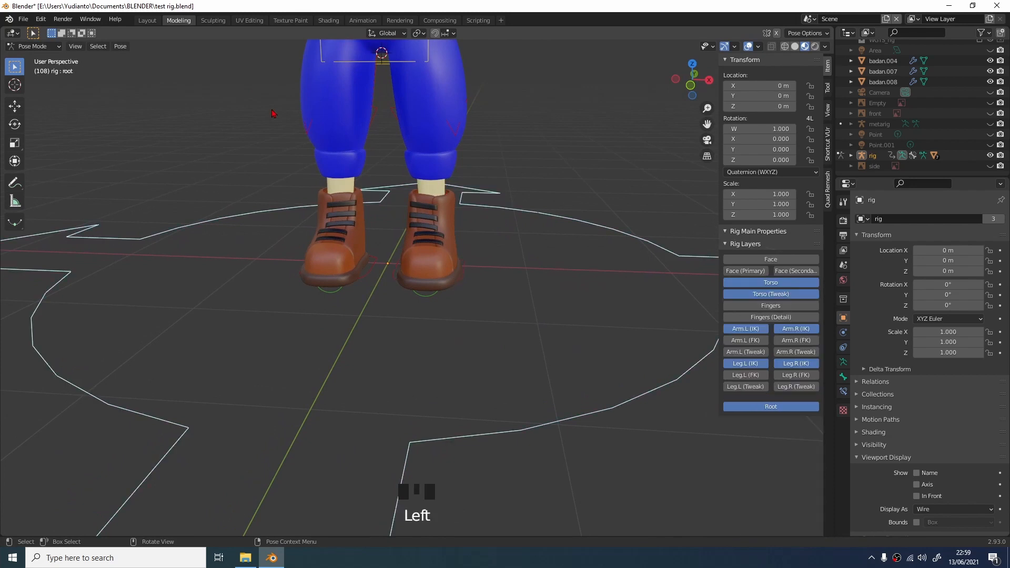
{"action": "left_click", "coordinate": [57, 47]}
{"action": "left_click", "coordinate": [62, 61]}
Select both lower-leg meshes, badan.008 and badan.007, together.
{"action": "left_click", "coordinate": [434, 190]}
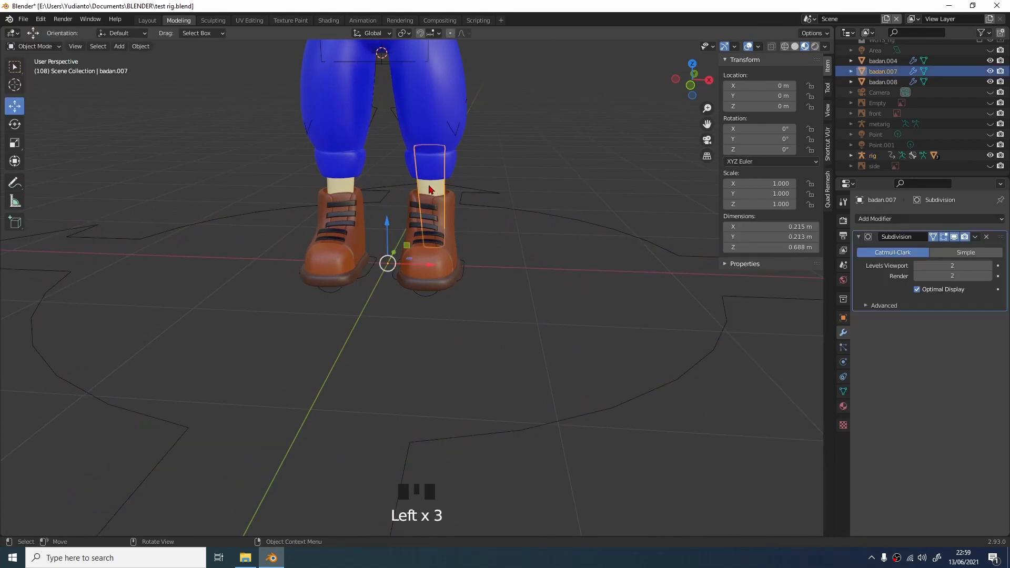
{"action": "left_click", "coordinate": [345, 194], "text": "shift"}
{"action": "left_click", "coordinate": [347, 195]}
{"action": "left_click", "coordinate": [348, 195]}
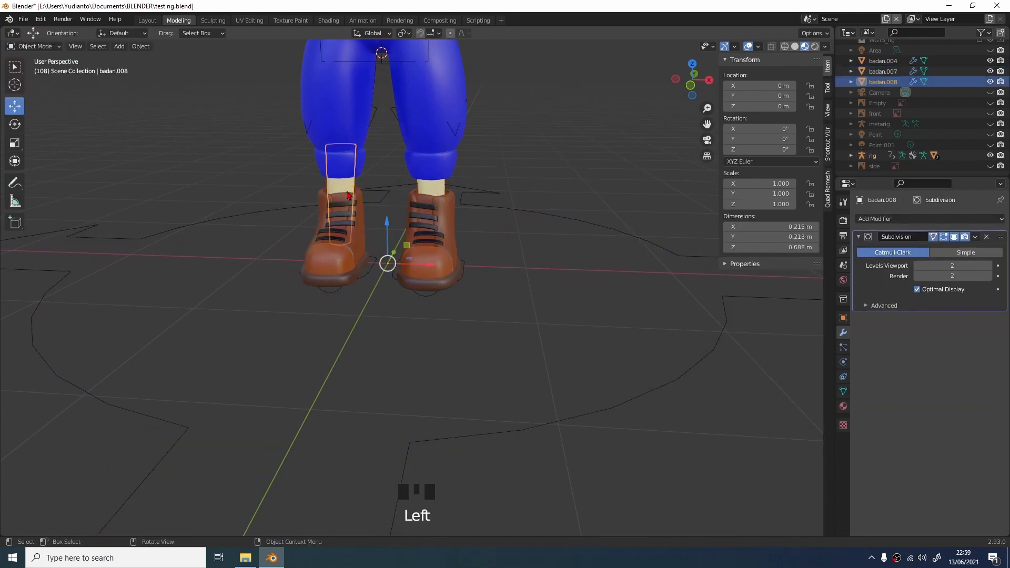
{"action": "left_click", "coordinate": [432, 191], "text": "shift"}
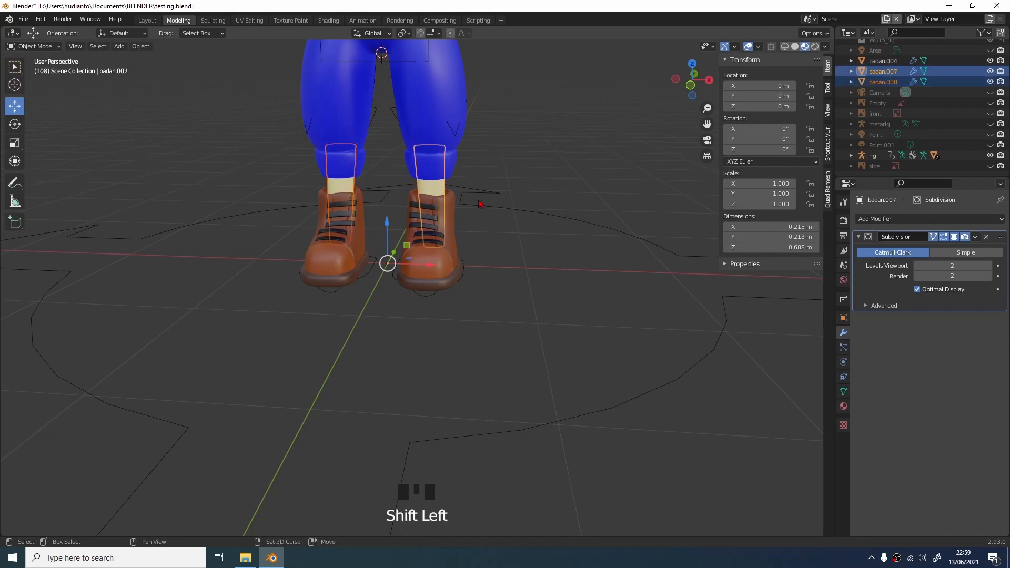
Add the rig to the selection as the active object and parent both lower-leg meshes to it With Automatic Weights.
{"action": "scroll", "coordinate": [498, 191], "scroll_direction": "down", "scroll_amount": 4}
{"action": "mouse_move", "coordinate": [458, 188]}
{"action": "middle_mouse_down", "text": "shift"}
{"action": "mouse_move", "coordinate": [434, 231]}
{"action": "mouse_move", "coordinate": [396, 201]}
{"action": "mouse_move", "coordinate": [447, 194]}
{"action": "middle_mouse_up", "text": "shift"}
{"action": "left_click", "coordinate": [421, 182], "text": "shift"}
{"action": "scroll", "coordinate": [447, 194], "scroll_direction": "down", "scroll_amount": 2}
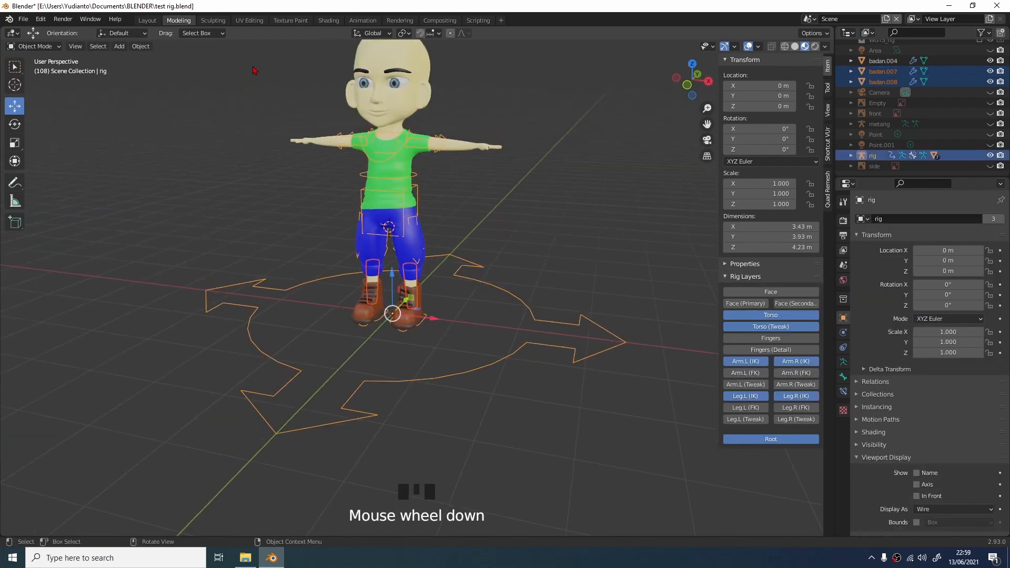
{"action": "key", "text": "ctrl+p"}
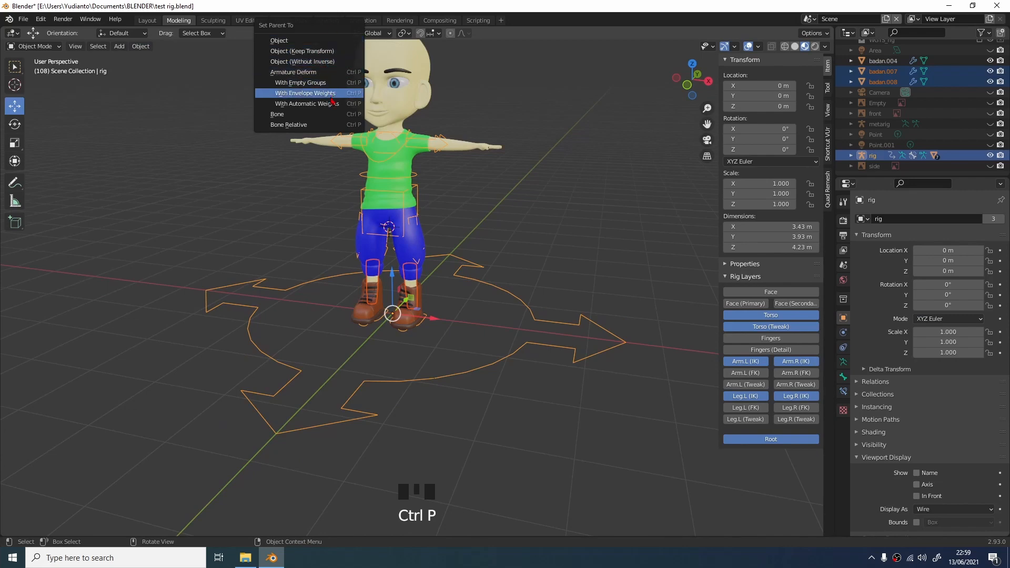
{"action": "left_click", "coordinate": [333, 105]}
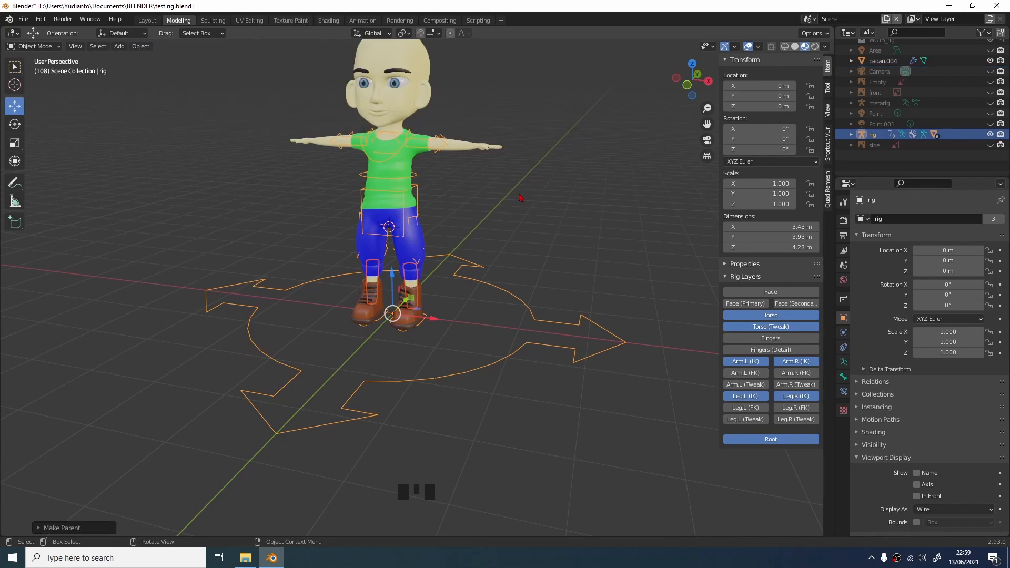
Clear the selection, select the rig alone and put it back into Pose Mode.
{"action": "middle_click_drag", "start_coordinate": [502, 226], "coordinate": [488, 252]}
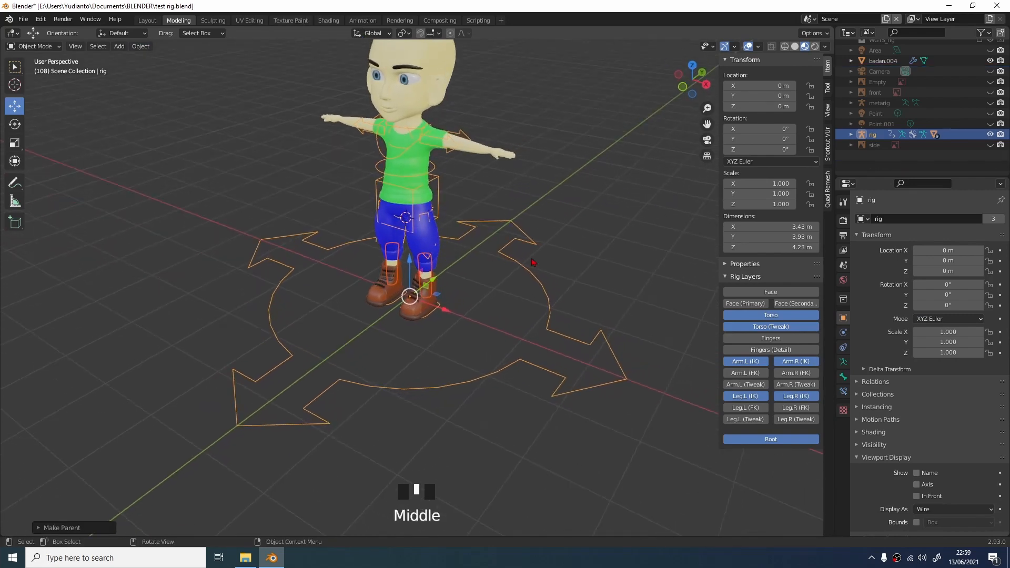
{"action": "left_click", "coordinate": [558, 279]}
{"action": "scroll", "coordinate": [472, 278], "scroll_direction": "down", "scroll_amount": 3}
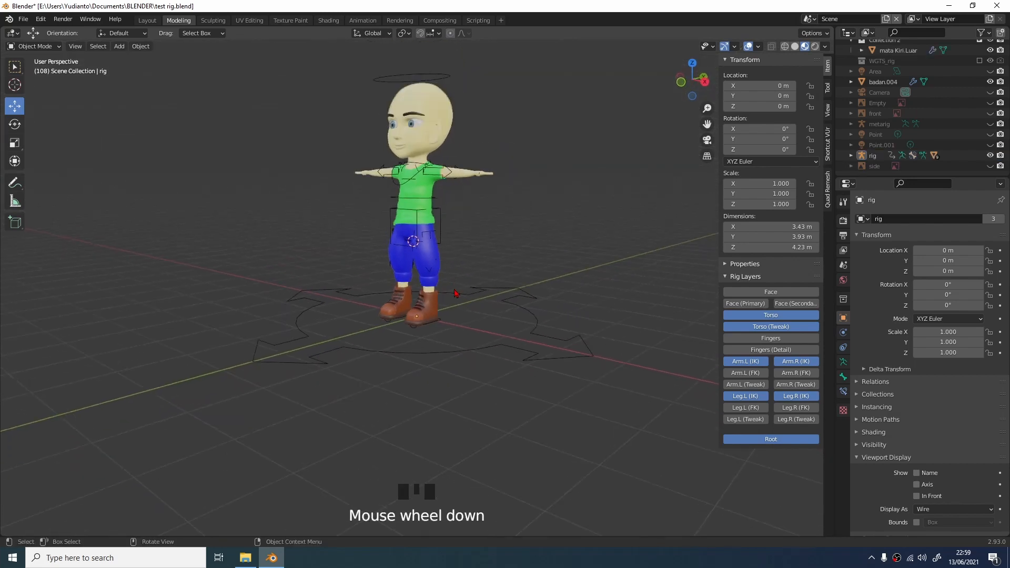
{"action": "middle_click_drag", "start_coordinate": [434, 330], "coordinate": [419, 344]}
{"action": "left_click", "coordinate": [441, 320]}
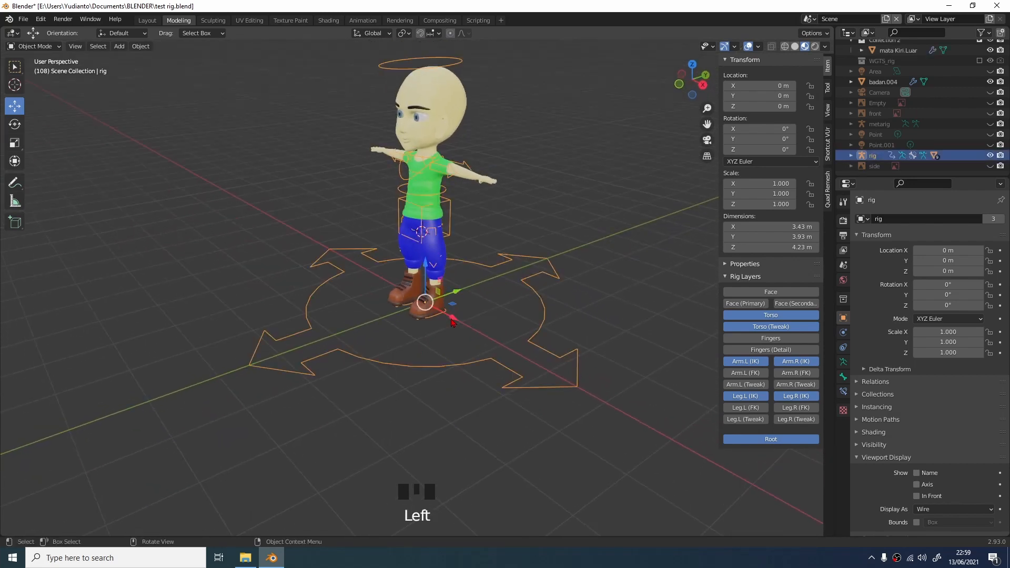
{"action": "scroll", "coordinate": [447, 316], "scroll_direction": "up", "scroll_amount": 3}
{"action": "left_click", "coordinate": [33, 47]}
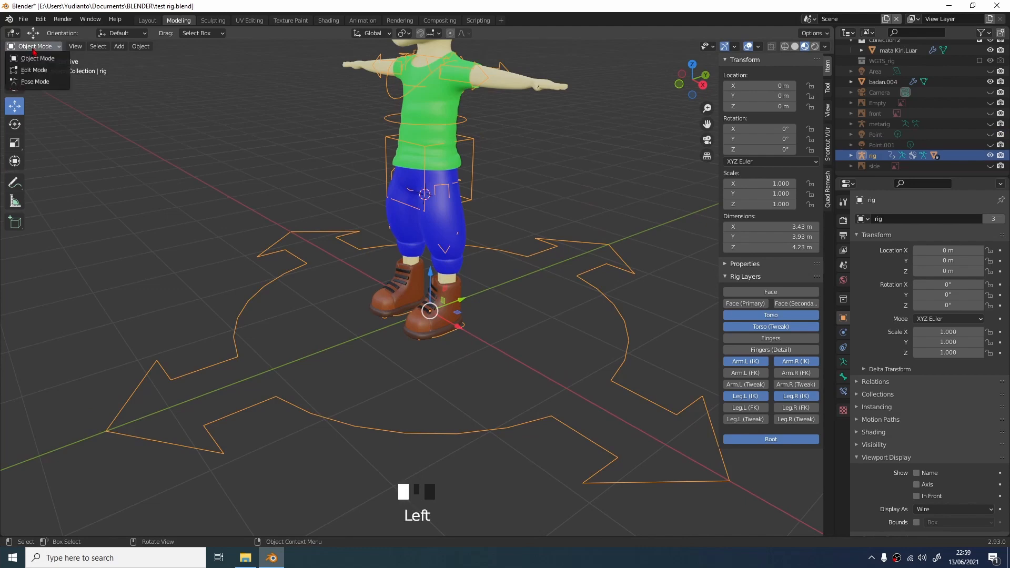
{"action": "left_click", "coordinate": [33, 46]}
{"action": "left_click", "coordinate": [37, 81]}
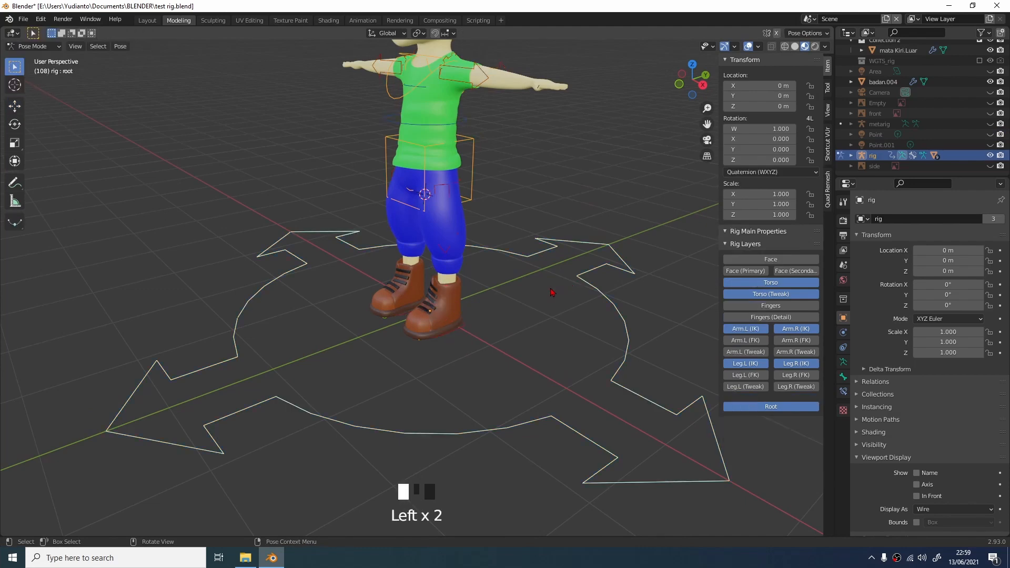
Select the left foot's IK control and try moving the foot forward and up, cancelling the move.
{"action": "scroll", "coordinate": [463, 294], "scroll_direction": "up", "scroll_amount": 2}
{"action": "left_click", "coordinate": [471, 331]}
{"action": "middle_click_drag", "start_coordinate": [455, 294], "coordinate": [432, 287]}
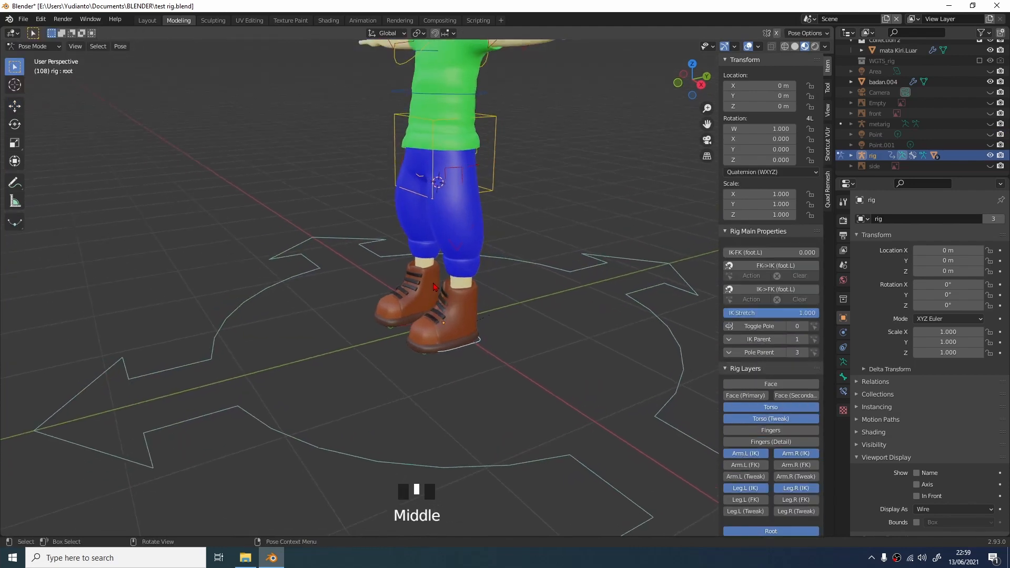
{"action": "key", "text": "g"}
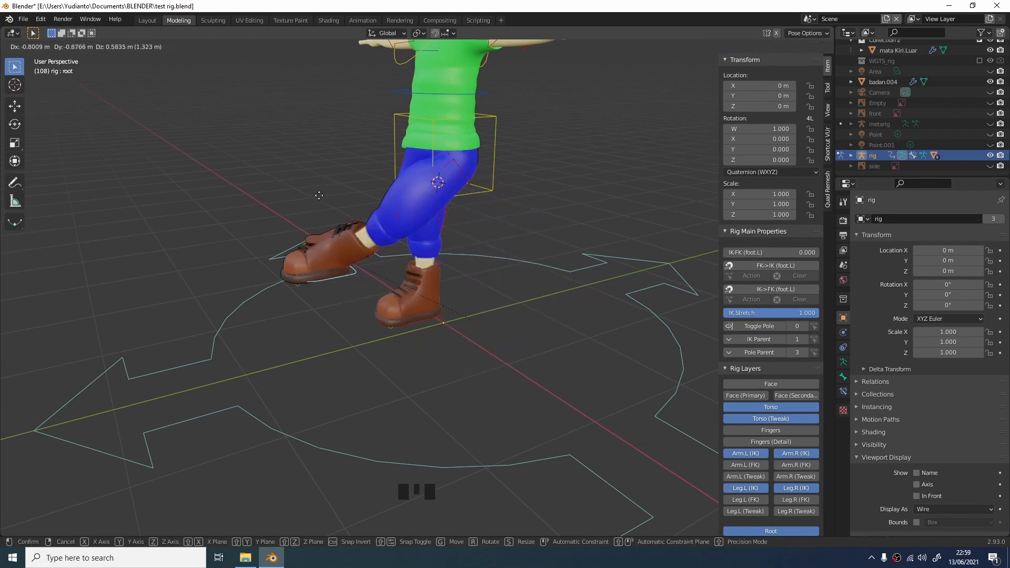
{"action": "right_click", "coordinate": [405, 231]}
{"action": "middle_click_drag", "start_coordinate": [405, 232], "coordinate": [439, 258]}
Switch to the Move tool, shift the left foot's IK control and rotate the foot in side view to test it.
{"action": "left_click", "coordinate": [15, 106]}
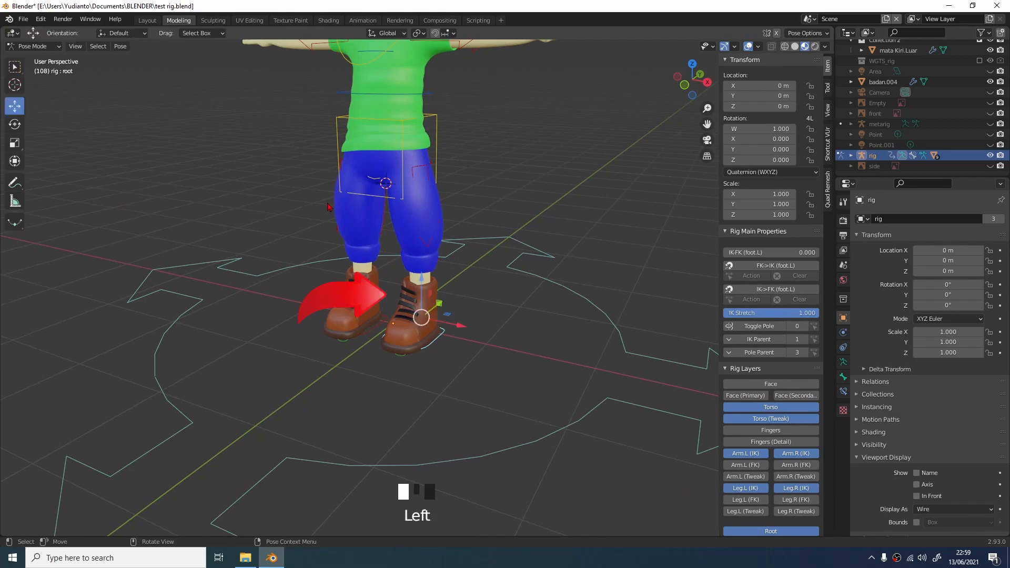
{"action": "left_click", "coordinate": [420, 265]}
{"action": "mouse_move", "coordinate": [420, 264]}
{"action": "left_mouse_down"}
{"action": "mouse_move", "coordinate": [410, 241]}
{"action": "mouse_move", "coordinate": [430, 258]}
{"action": "left_mouse_up"}
{"action": "middle_click_drag", "start_coordinate": [431, 258], "coordinate": [457, 247]}
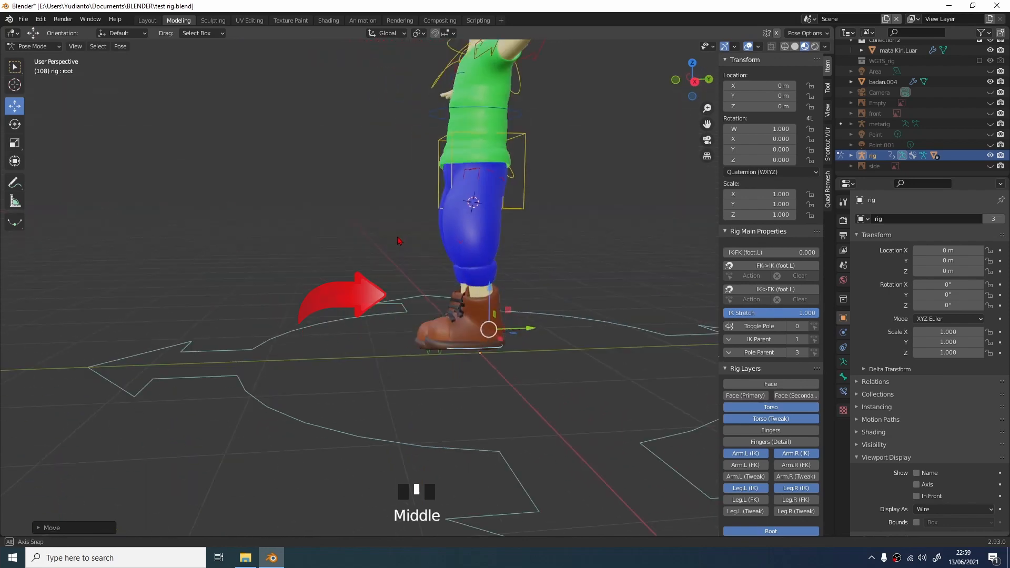
{"action": "key", "text": "r"}
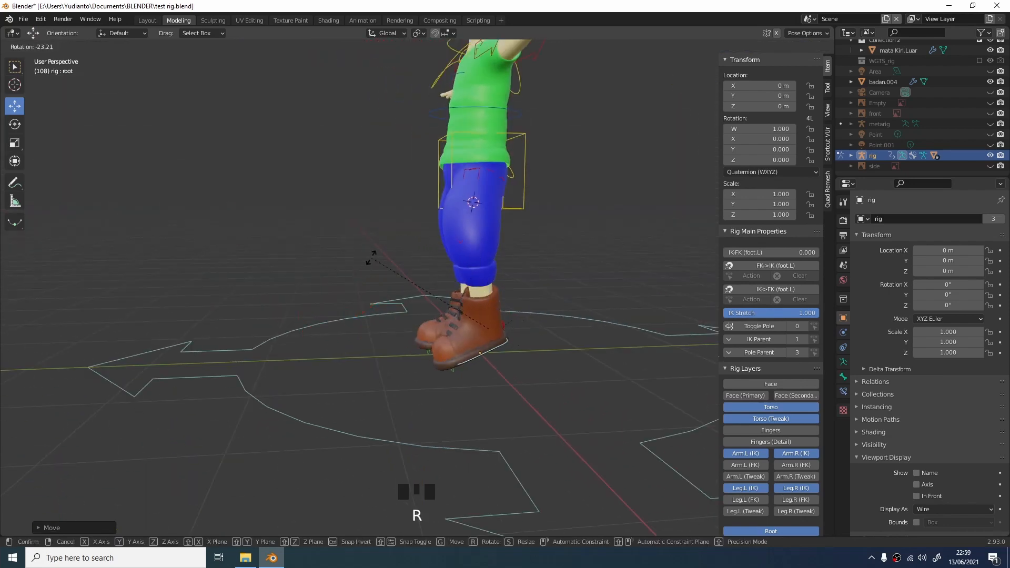